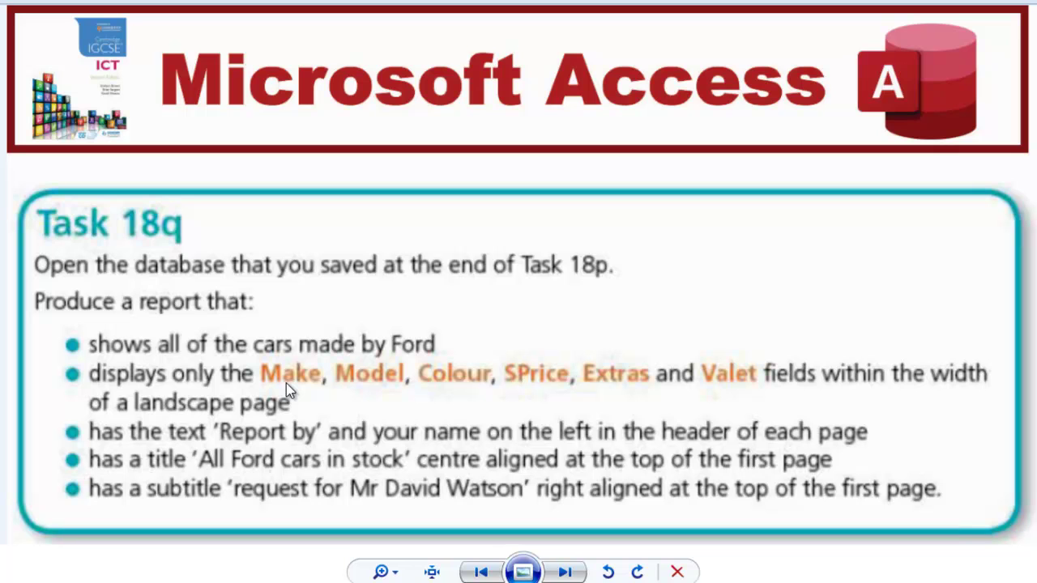
# Capture the whole Task 18q instructions box as a new Snipping Tool snip.
pyautogui.click(680, 582)
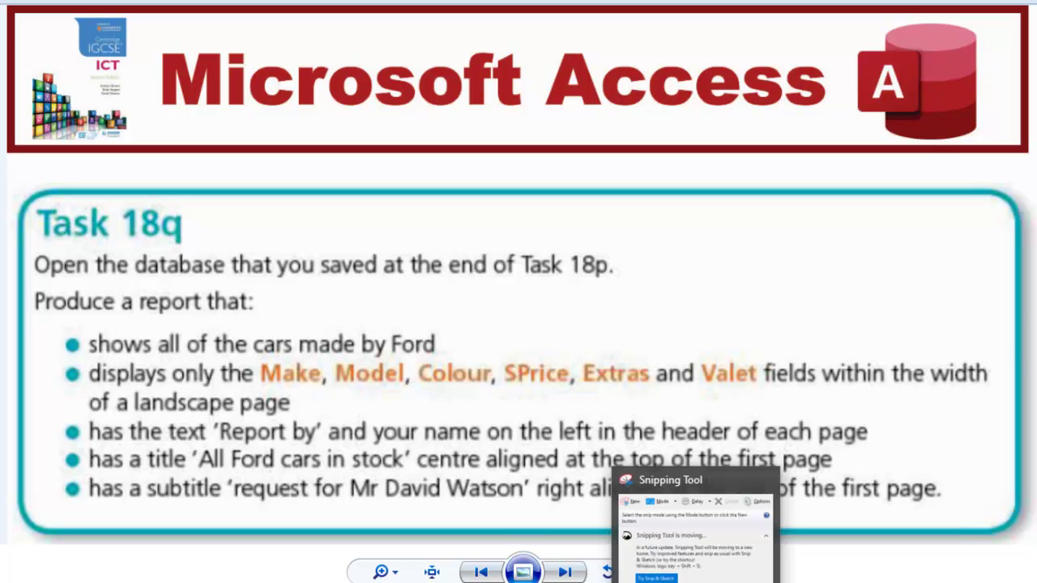
pyautogui.click(754, 374)
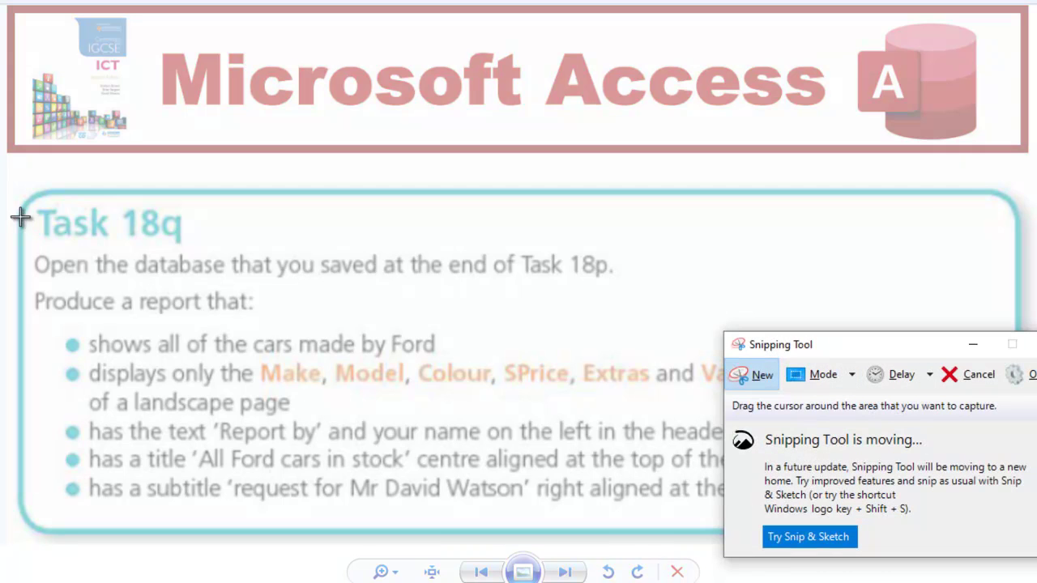
pyautogui.moveTo(22, 190); pyautogui.dragTo(1005, 514)
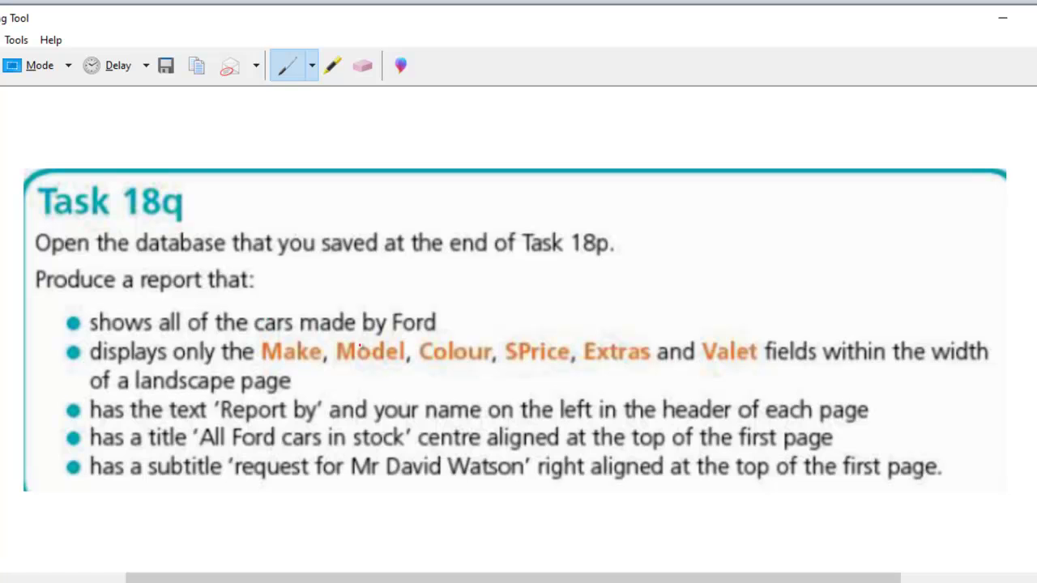
# Underline 'by Ford' in red on the capture and return to the Access database.
pyautogui.moveTo(363, 332); pyautogui.dragTo(492, 350)
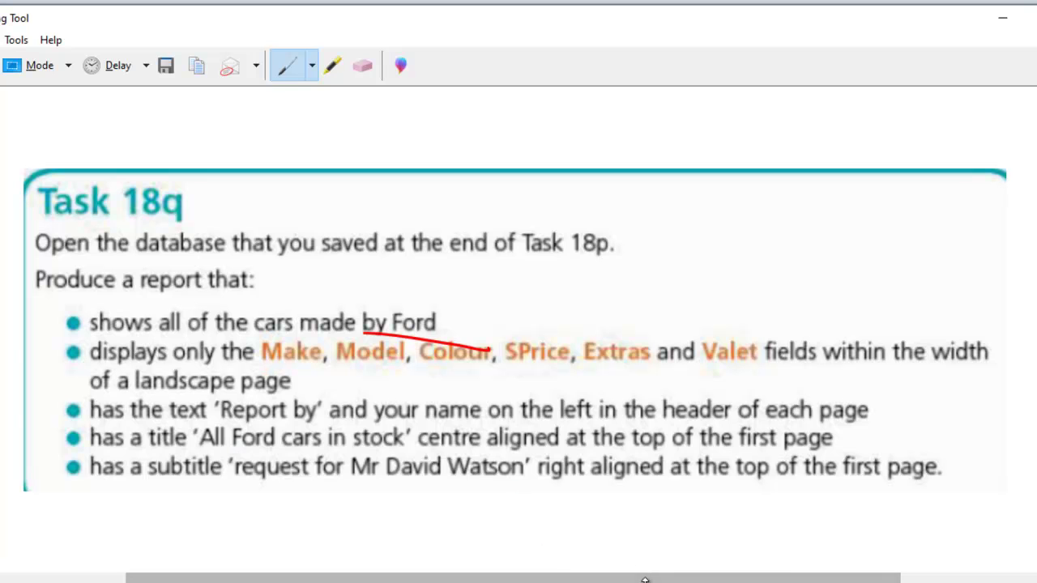
pyautogui.moveTo(655, 582)
pyautogui.click(654, 539)
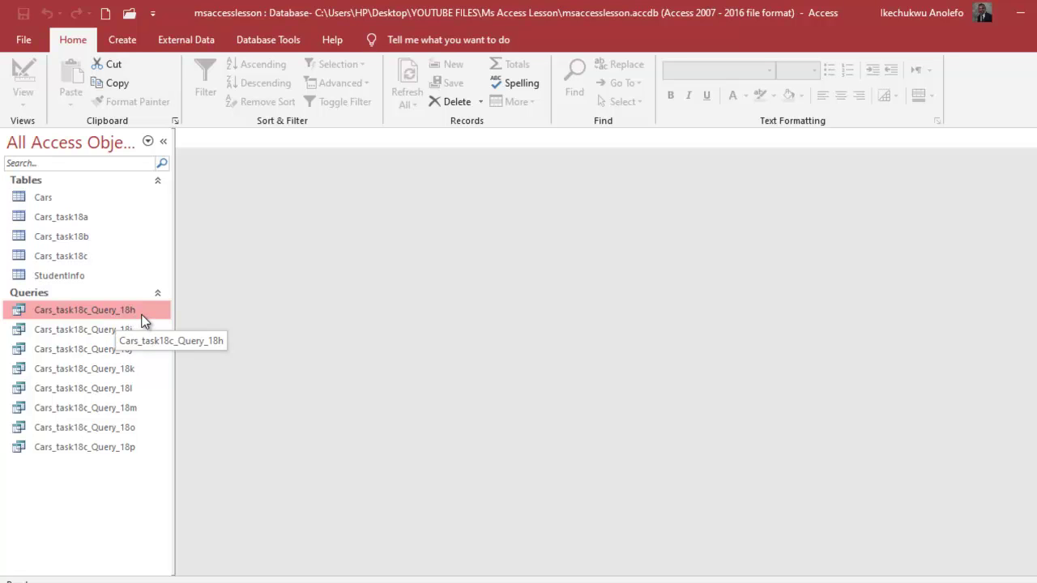
pyautogui.doubleClick(134, 311)
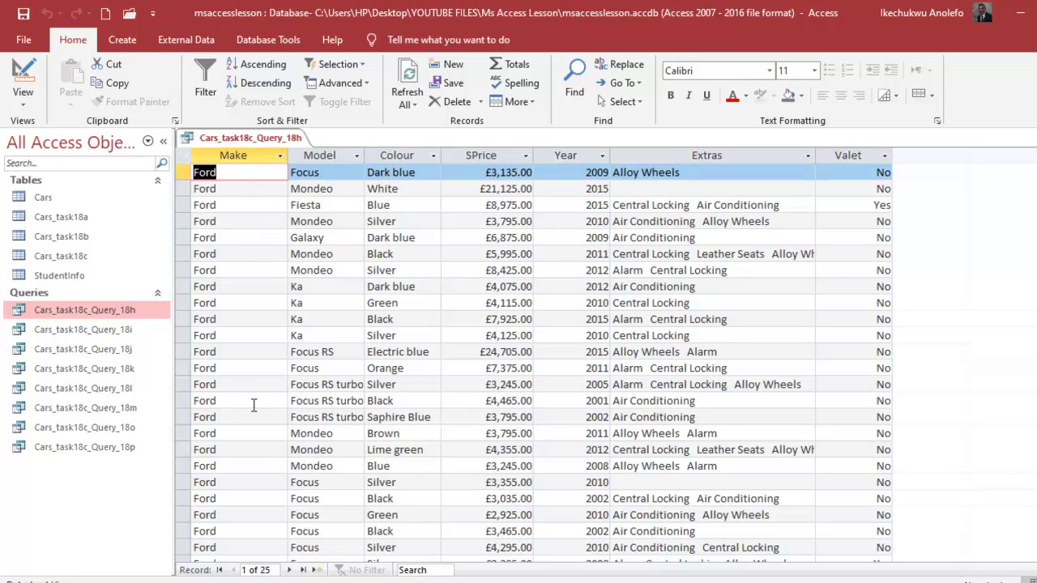
pyautogui.scroll(-2, 247, 375)
pyautogui.scroll(-2, 247, 375)
pyautogui.scroll(4, 247, 373)
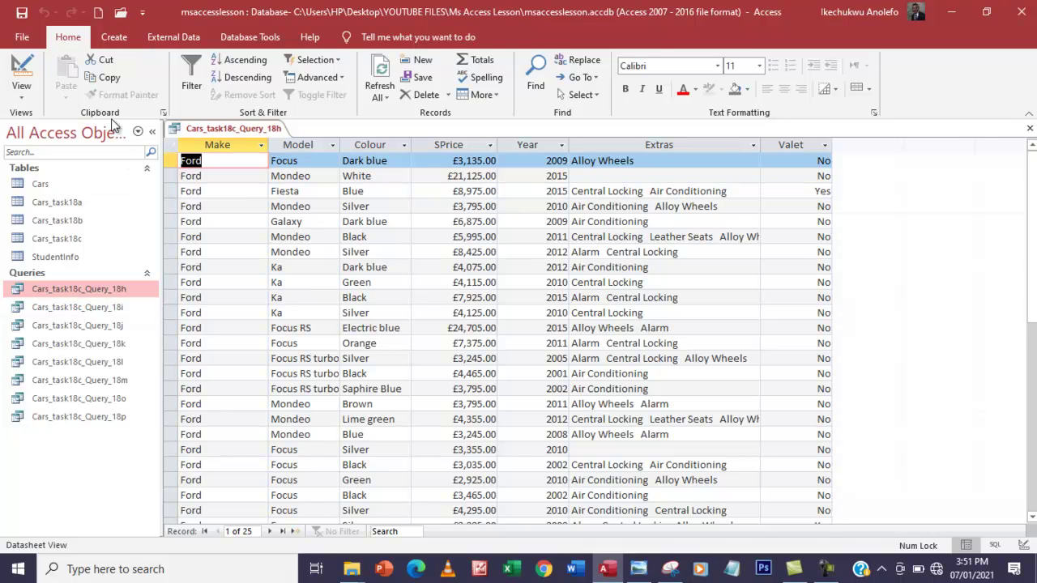
pyautogui.click(21, 73)
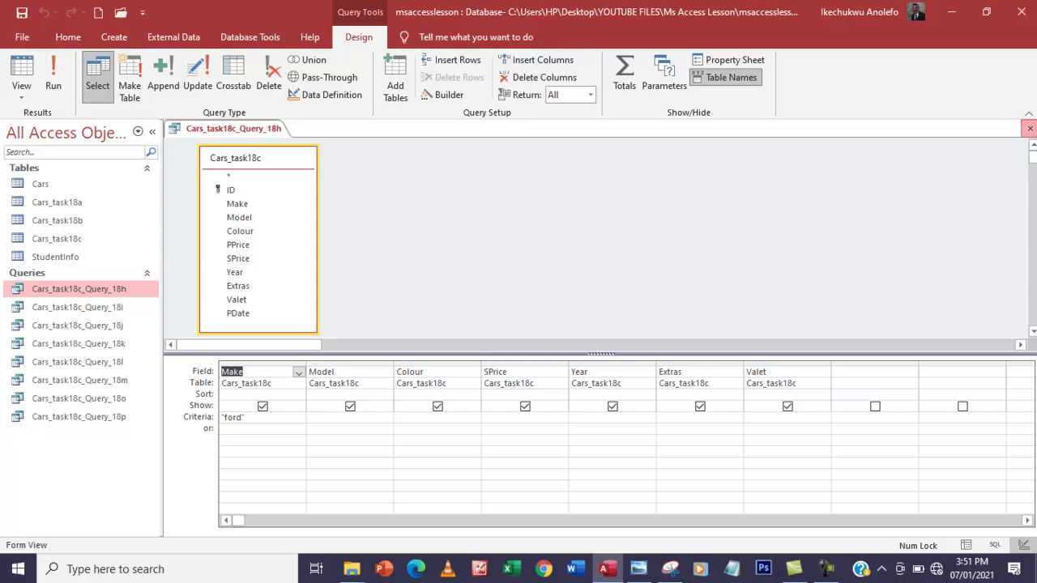
pyautogui.click(1029, 128)
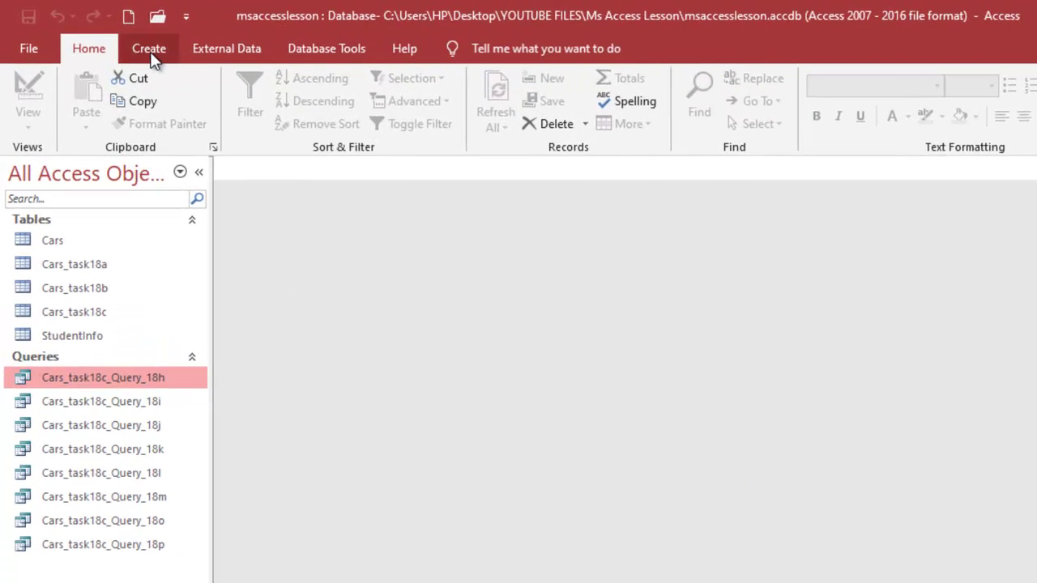
# Start the Report Wizard with Cars_task18c_Query_18h as the report source.
pyautogui.click(150, 51)
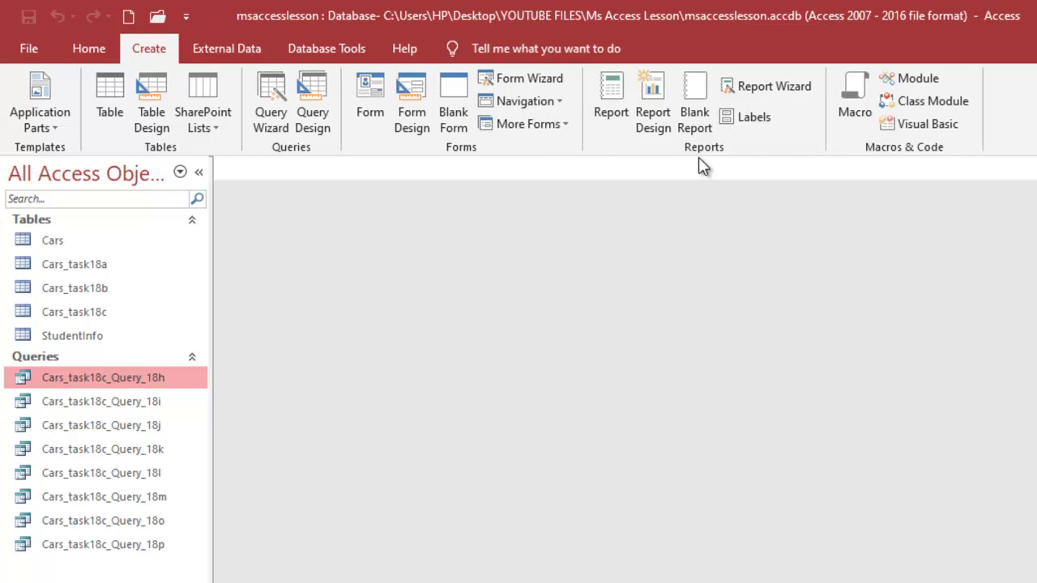
pyautogui.click(764, 85)
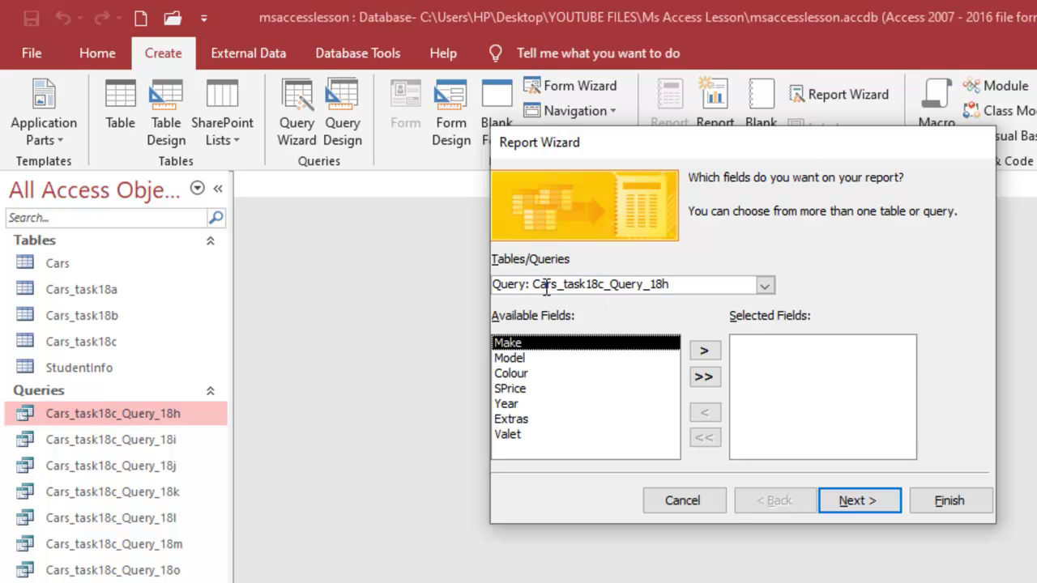
pyautogui.click(764, 285)
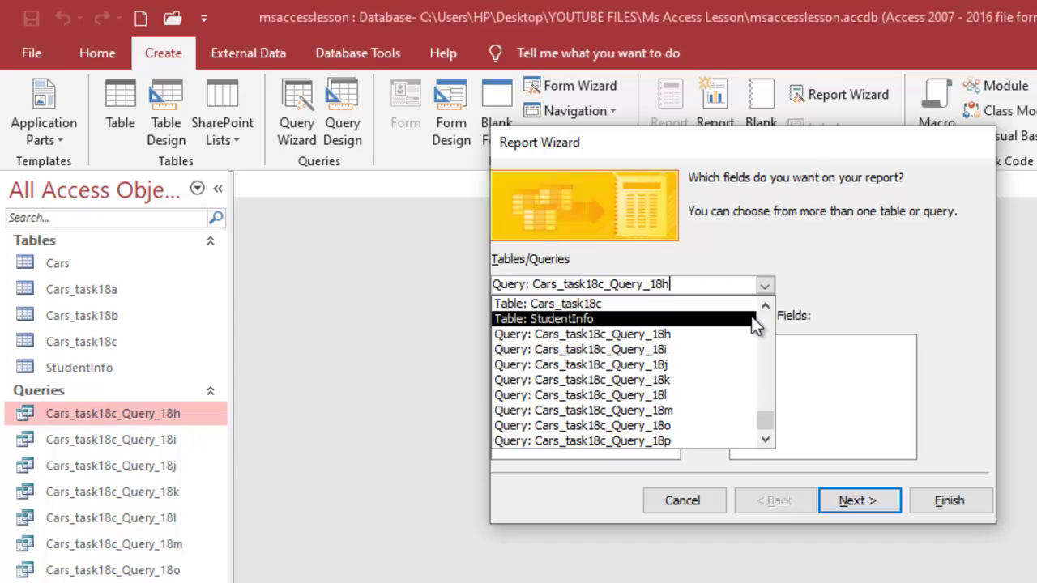
pyautogui.click(765, 286)
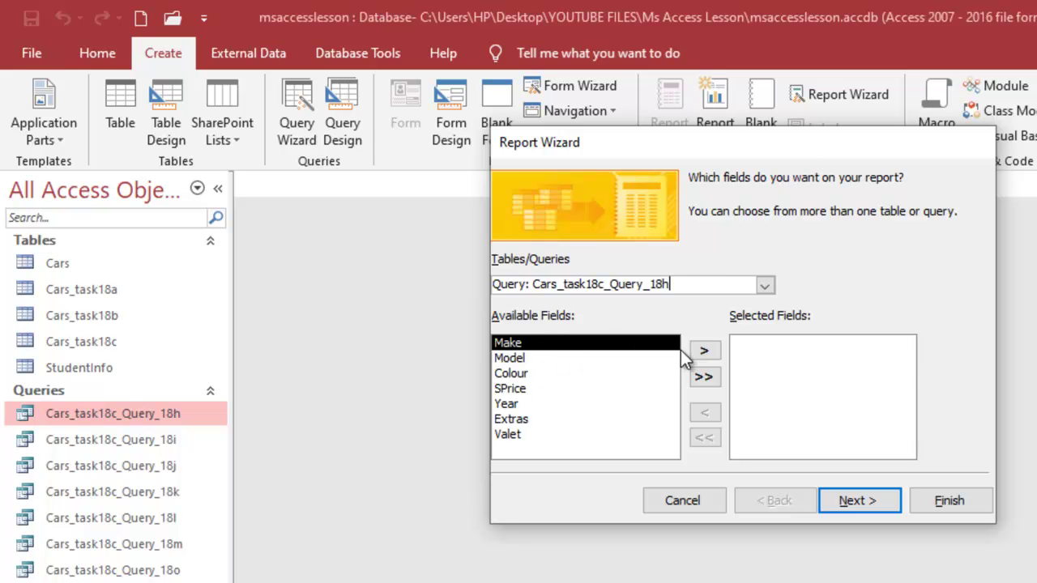
pyautogui.hotkey('alt', 'Tab')
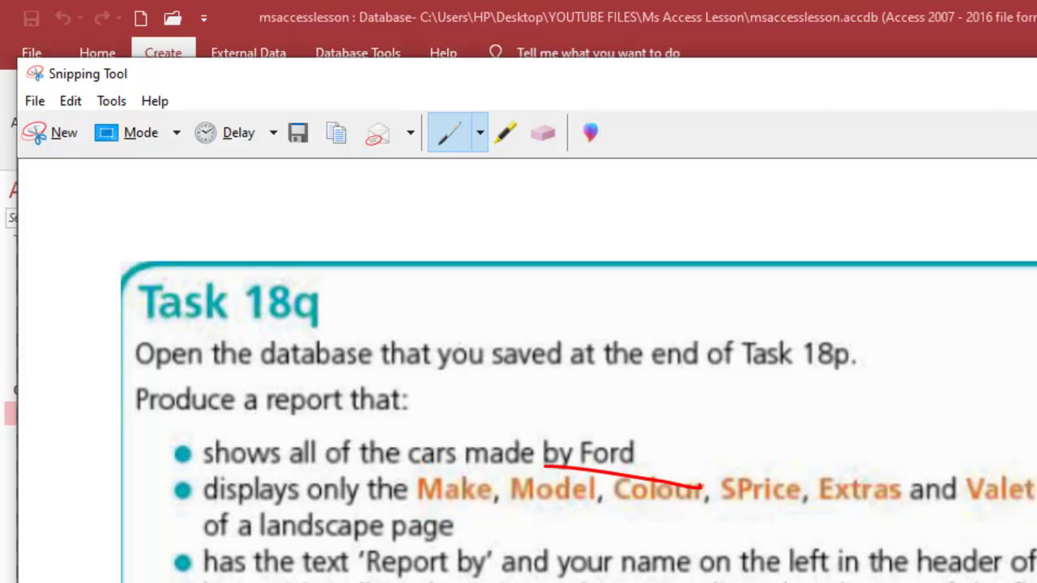
pyautogui.hotkey('alt', 'Tab')
# Add Make, Model, Colour, SPrice, Extras and Valet to the report fields and continue.
pyautogui.click(703, 350)
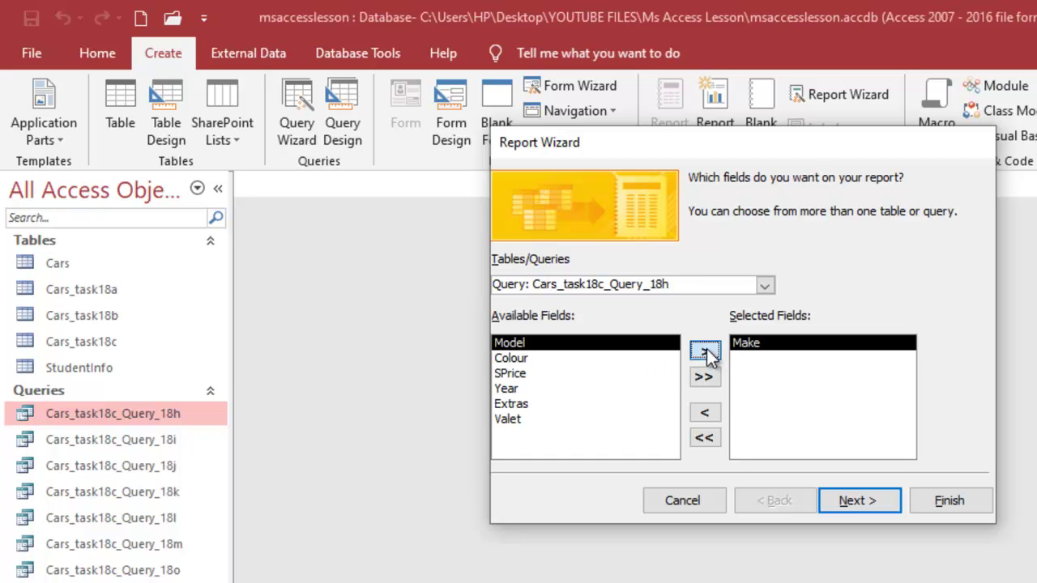
pyautogui.click(704, 350)
pyautogui.click(705, 352)
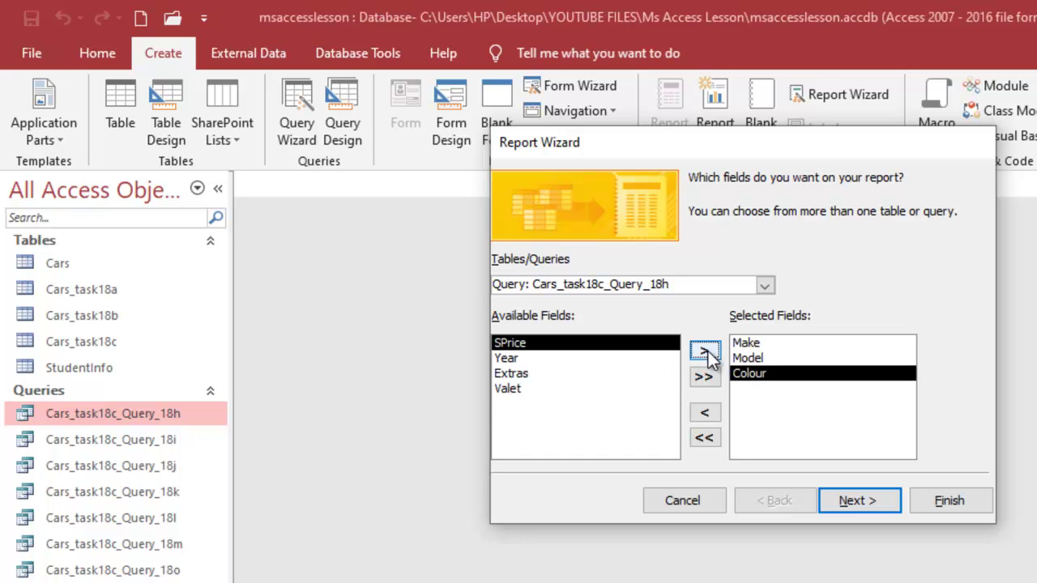
pyautogui.click(704, 351)
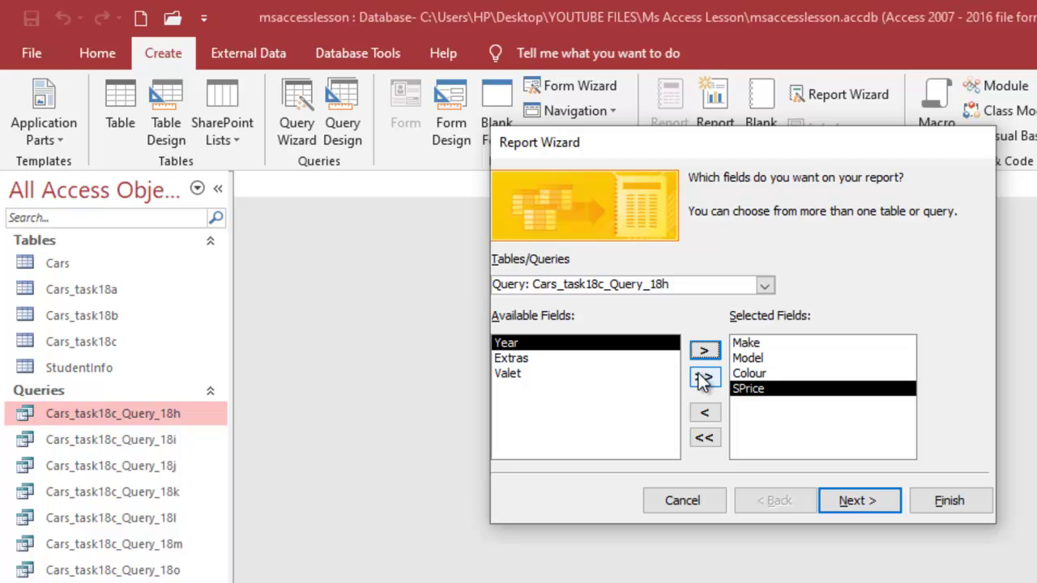
pyautogui.click(519, 360)
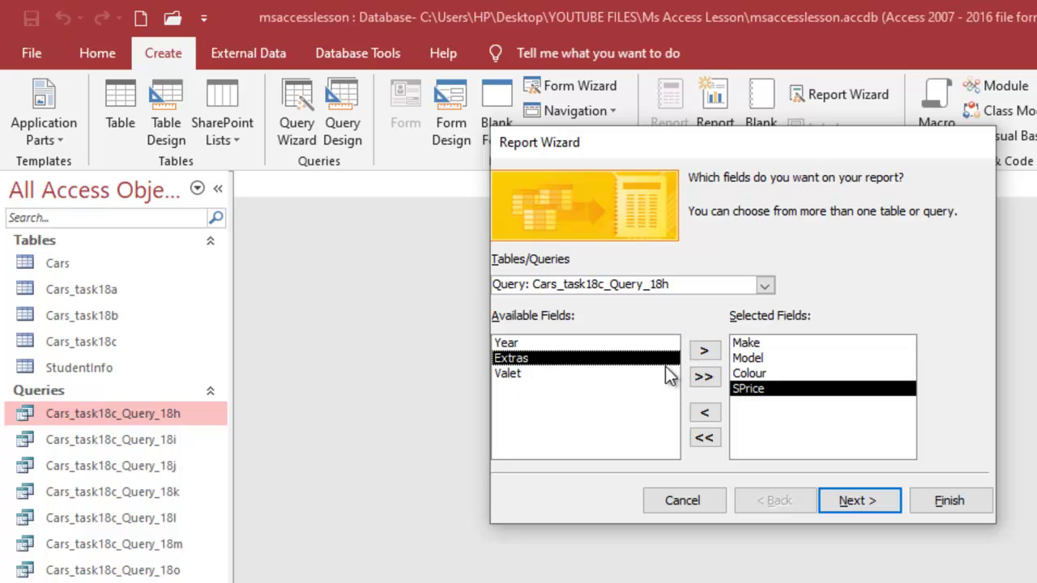
pyautogui.click(702, 353)
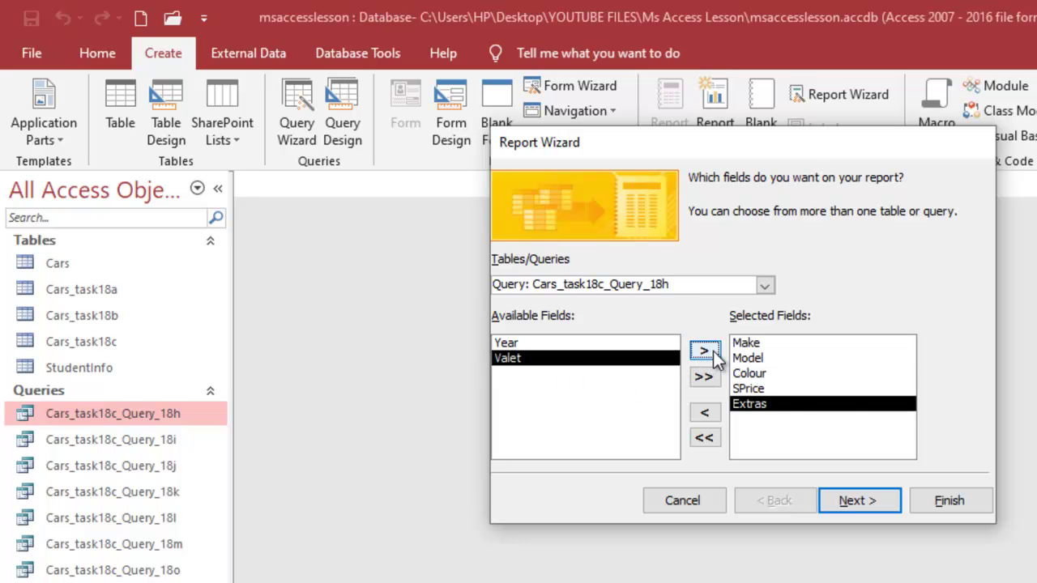
pyautogui.click(701, 353)
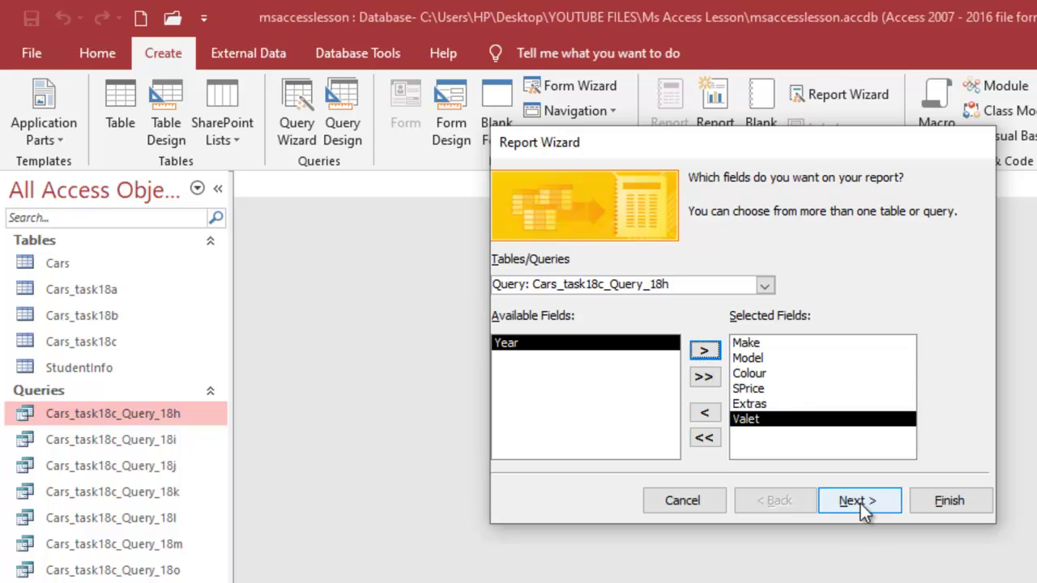
pyautogui.hotkey('alt', 'Tab')
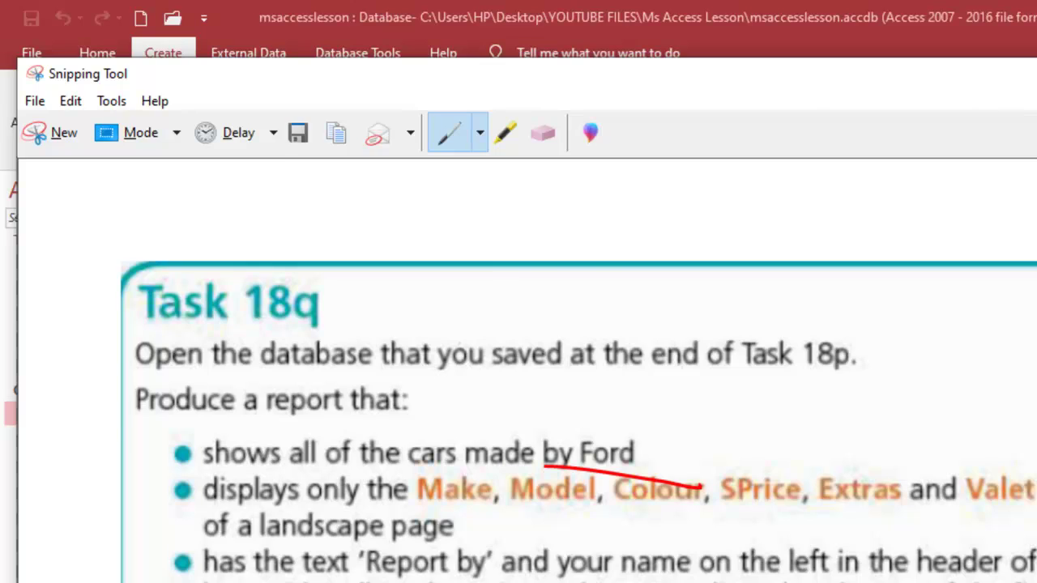
pyautogui.hotkey('alt', 'Tab')
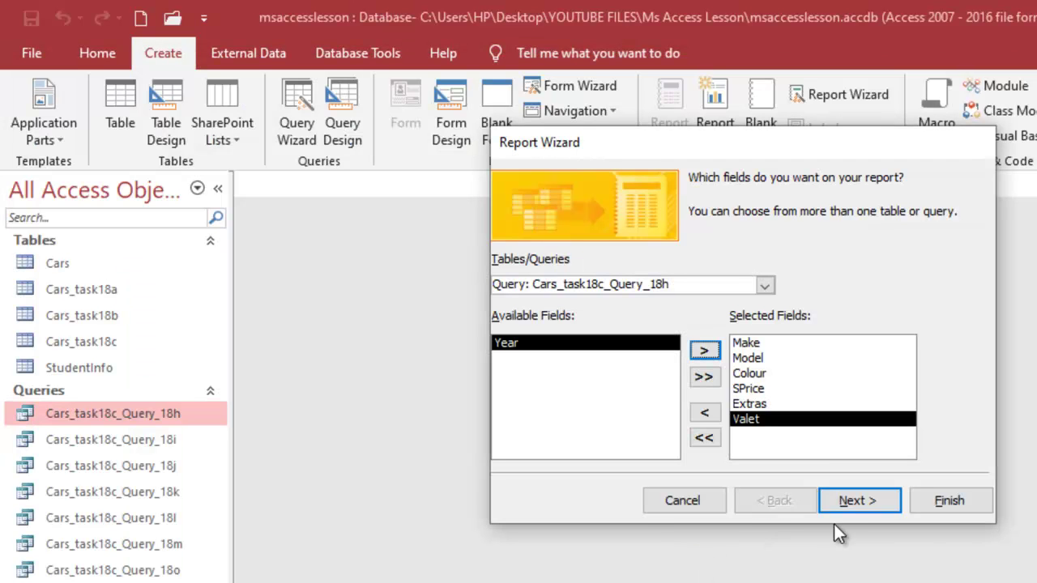
pyautogui.click(857, 503)
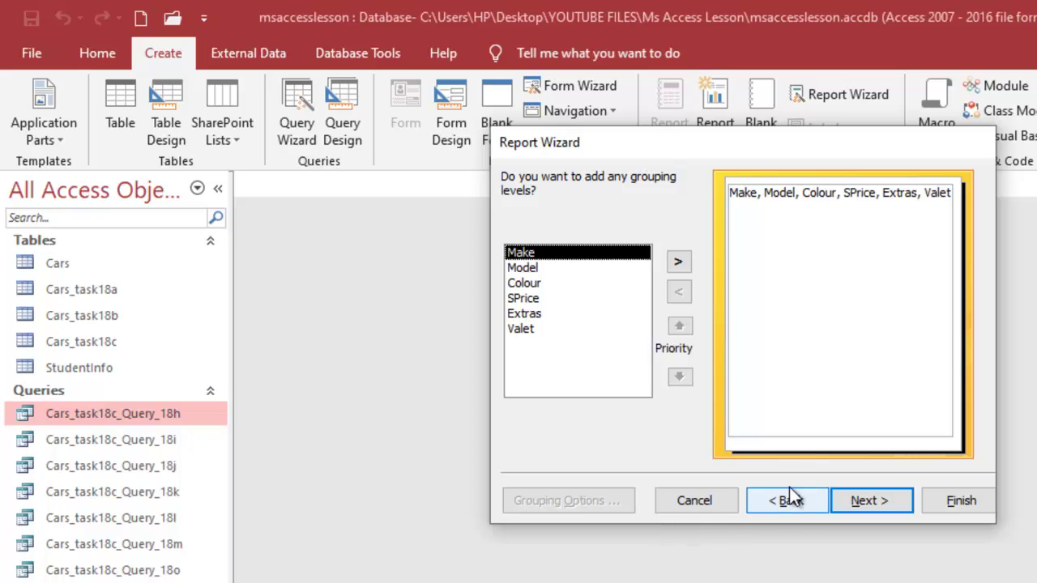
# Skip the grouping and sort-order pages without adding any levels or sort fields.
pyautogui.click(860, 500)
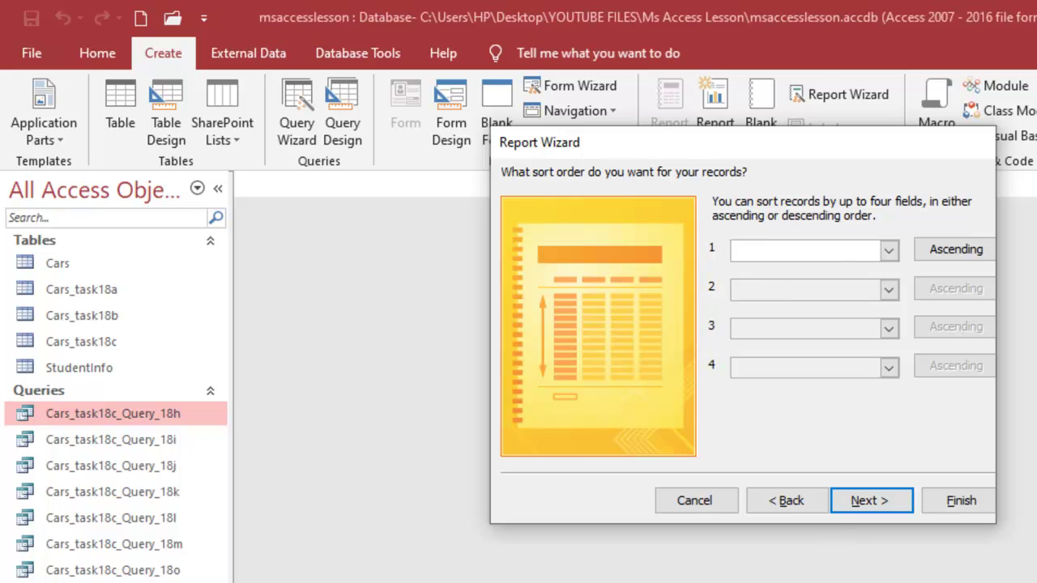
pyautogui.hotkey('alt', 'Tab')
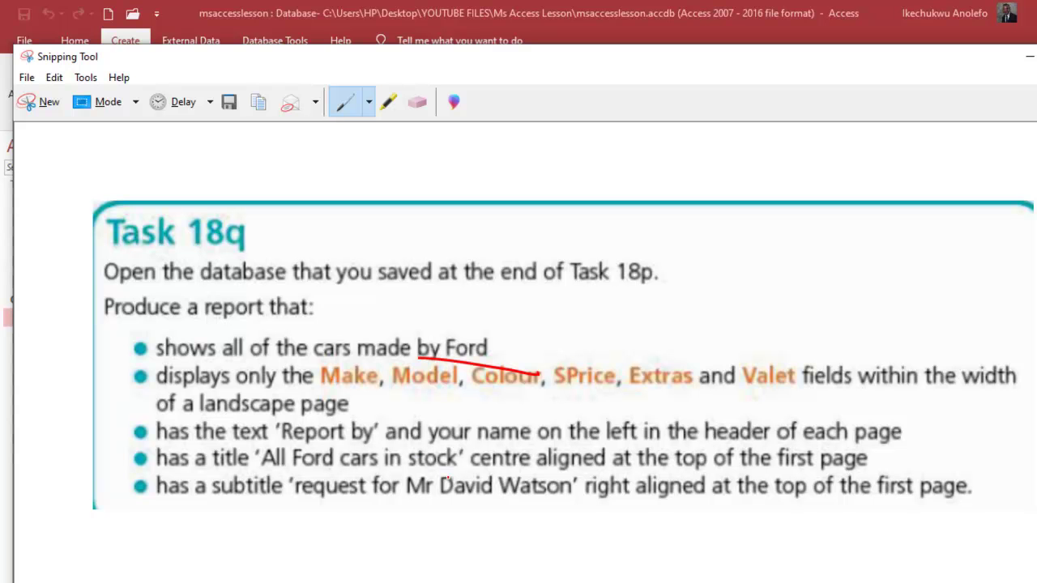
pyautogui.click(670, 541)
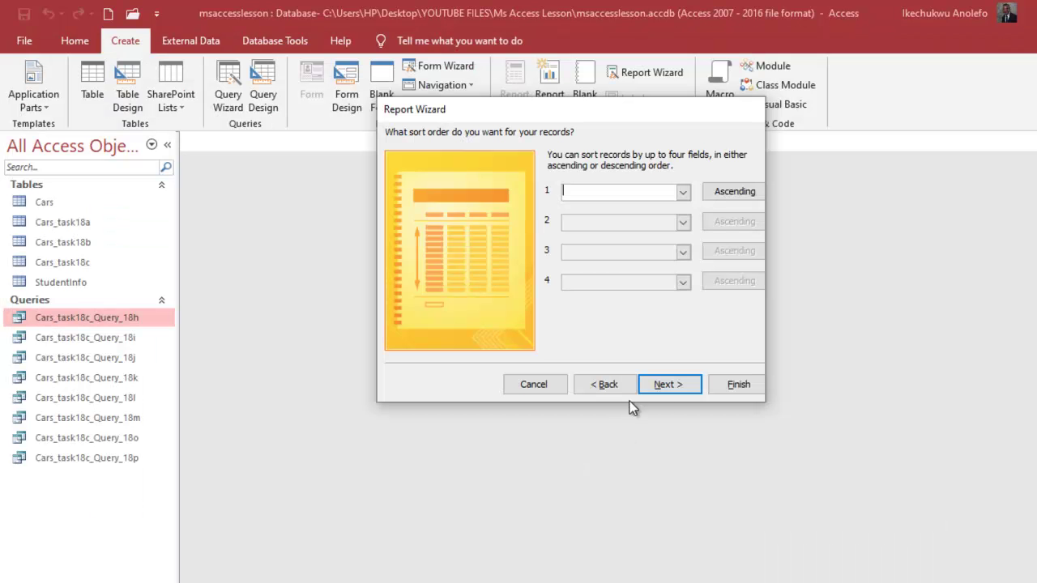
pyautogui.click(666, 385)
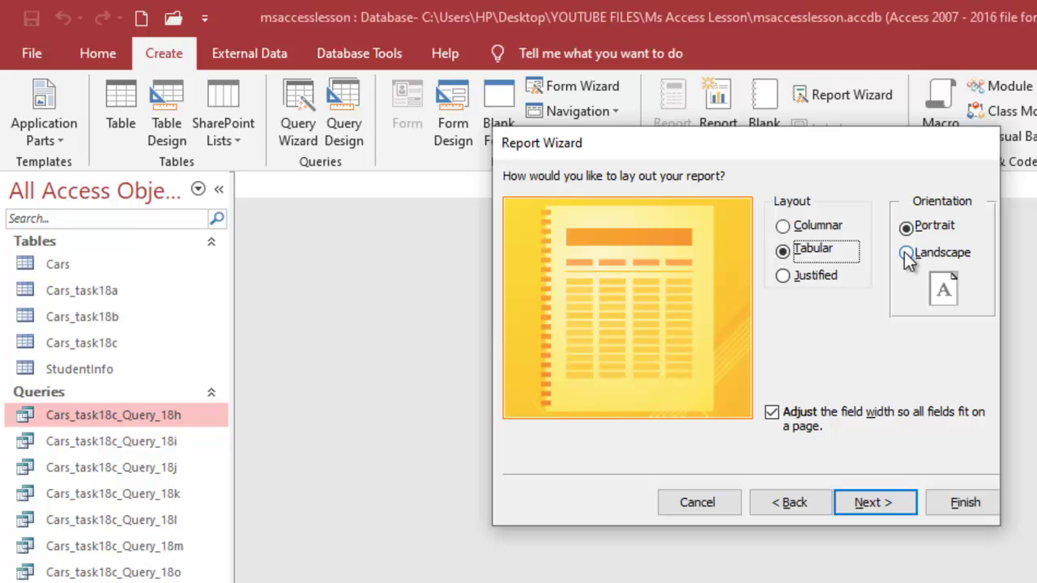
# Underline 'landscape page' on the task sheet, then set the report orientation to Landscape.
pyautogui.hotkey('alt', 'Tab')
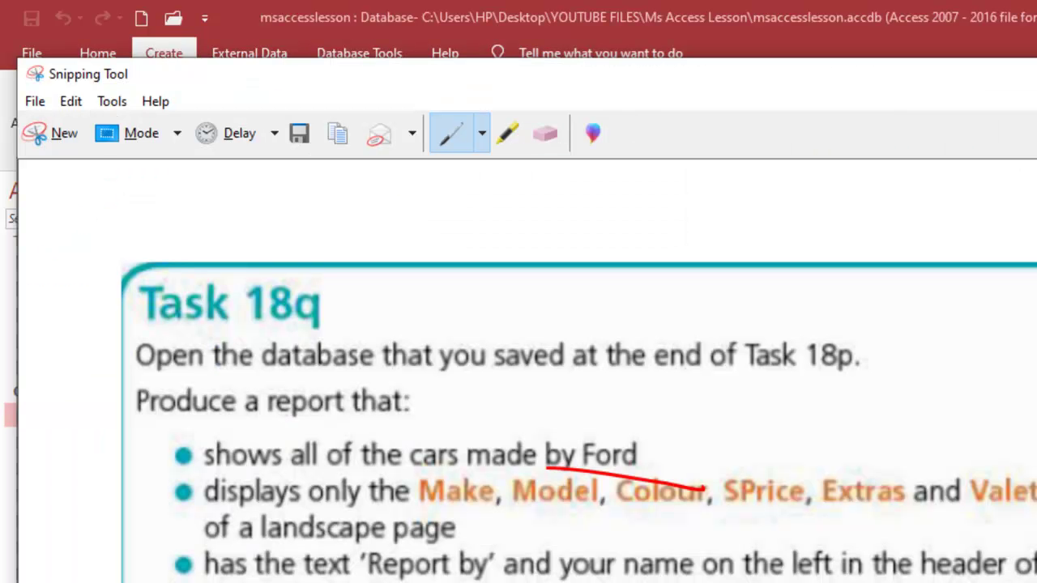
pyautogui.moveTo(277, 549); pyautogui.dragTo(482, 547)
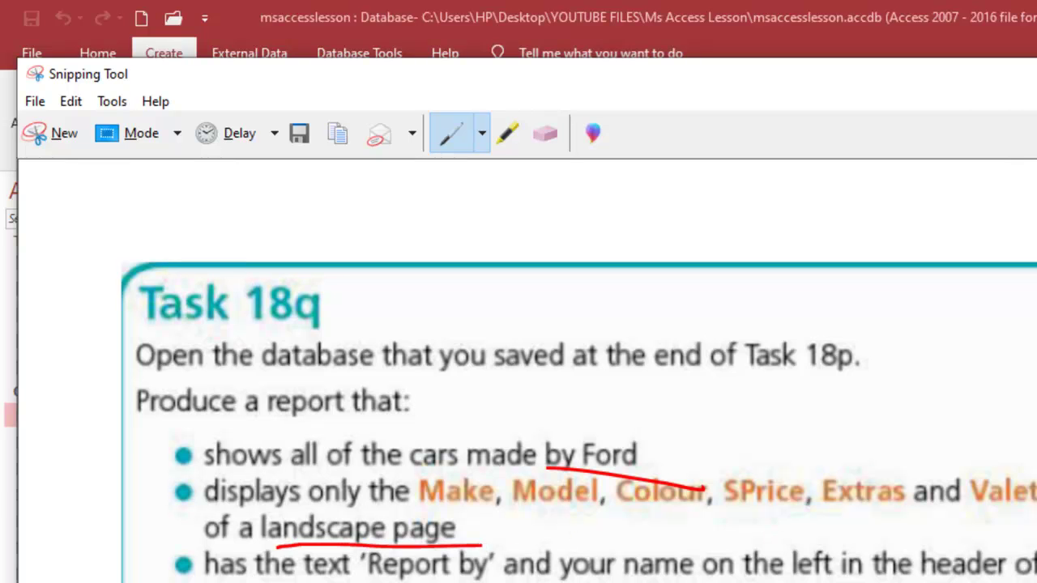
pyautogui.hotkey('alt', 'Tab')
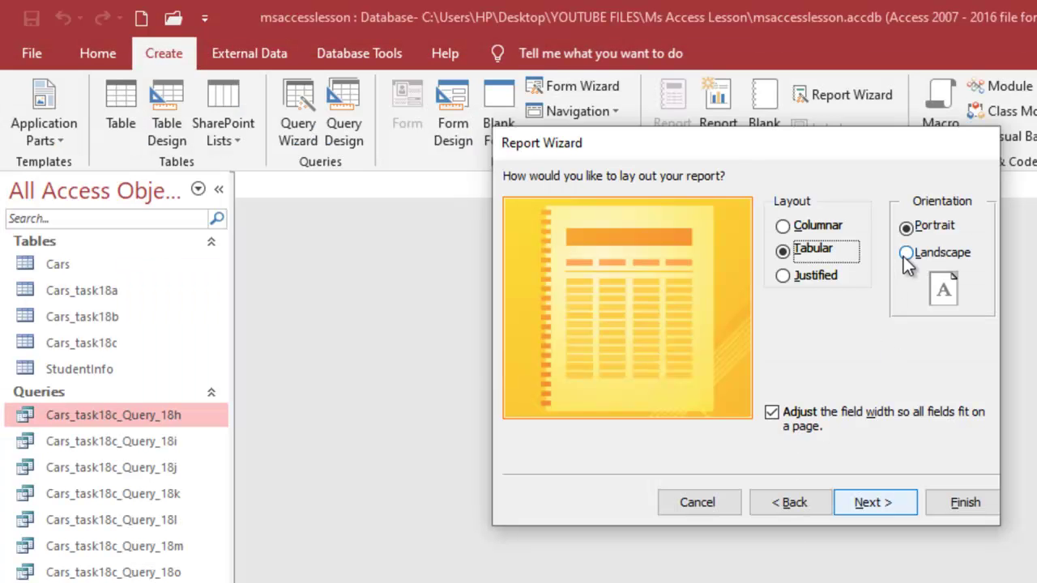
pyautogui.click(906, 254)
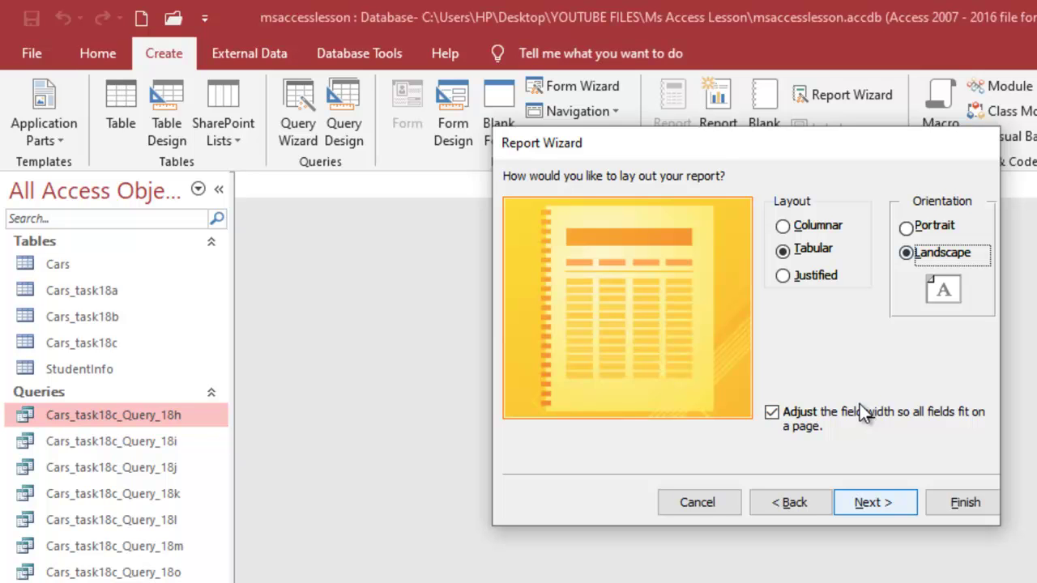
pyautogui.click(871, 511)
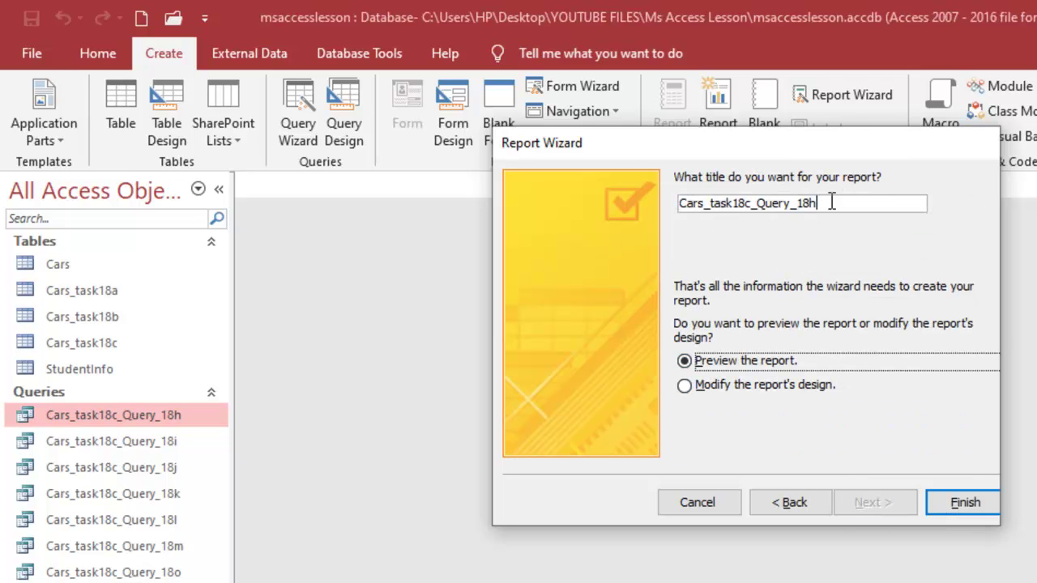
# Select the default title Cars_task18c_Query_18h and bring up the Task 18q sheet.
pyautogui.moveTo(763, 204); pyautogui.dragTo(683, 209)
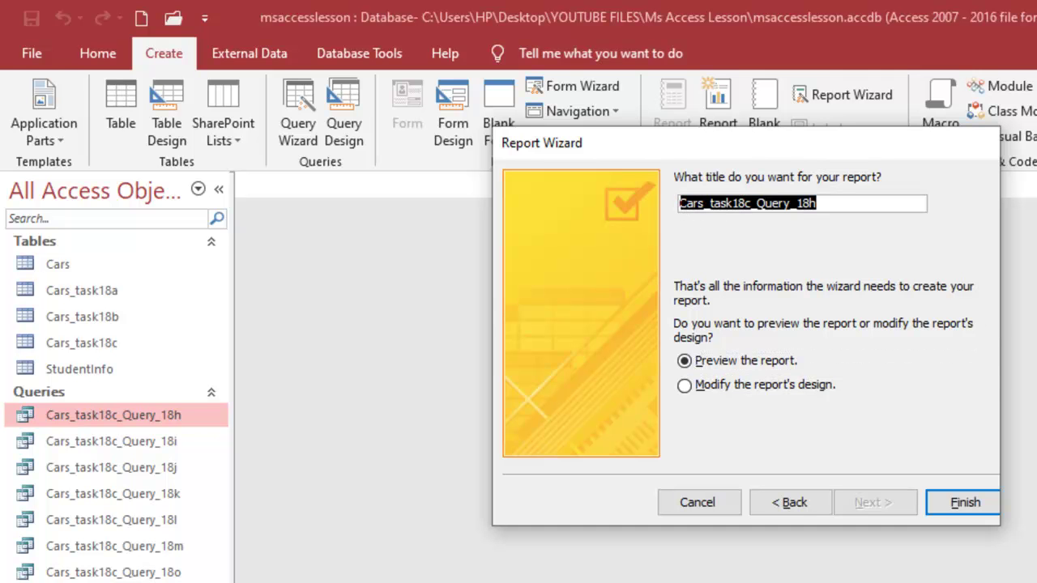
pyautogui.hotkey('alt', 'Tab')
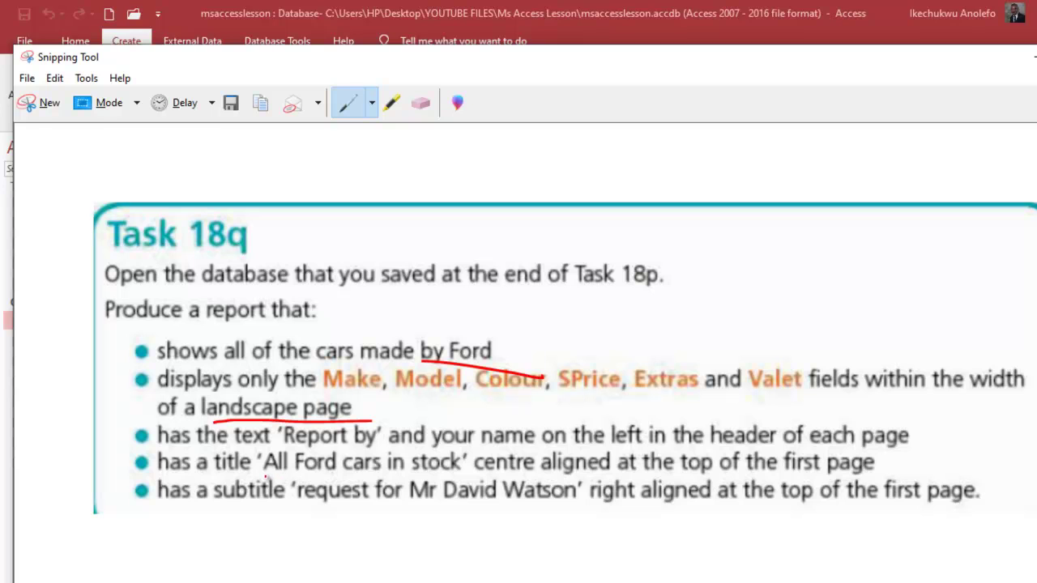
# Underline 'All Ford cars in stock' in red and return to the Report Wizard.
pyautogui.moveTo(268, 476); pyautogui.dragTo(450, 478)
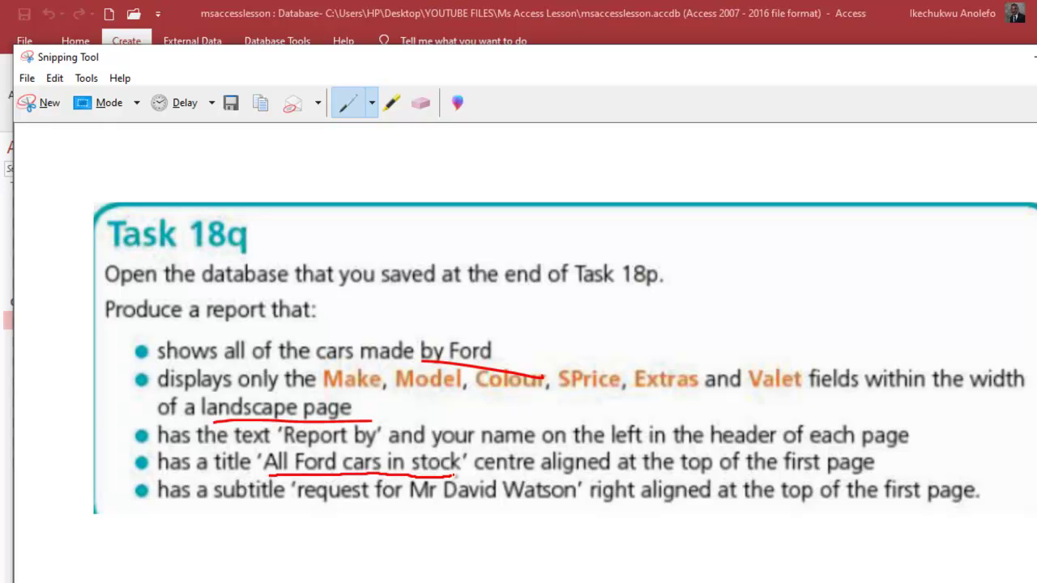
pyautogui.moveTo(450, 478); pyautogui.dragTo(466, 476)
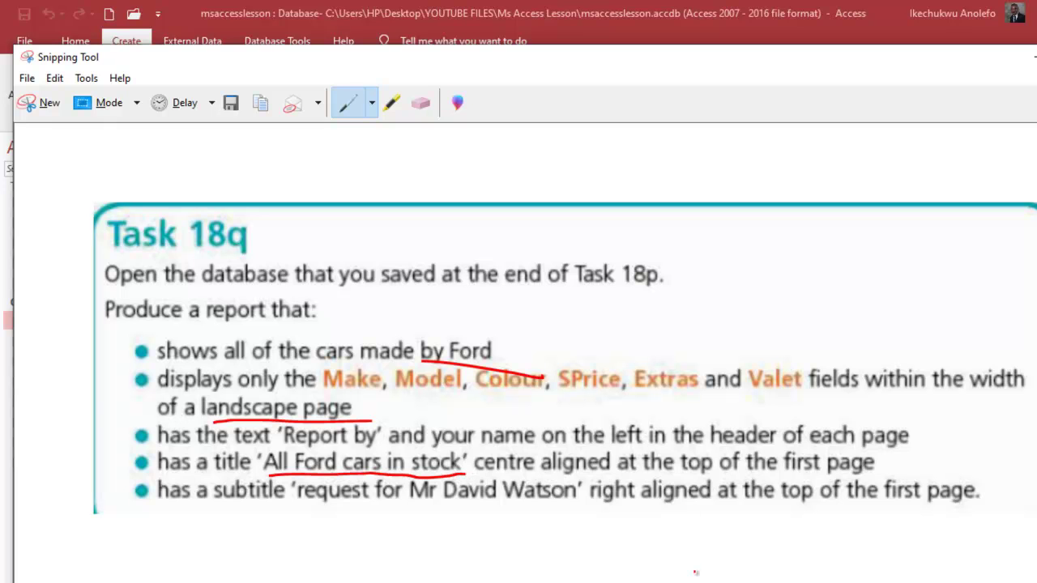
pyautogui.moveTo(672, 579)
pyautogui.click(672, 551)
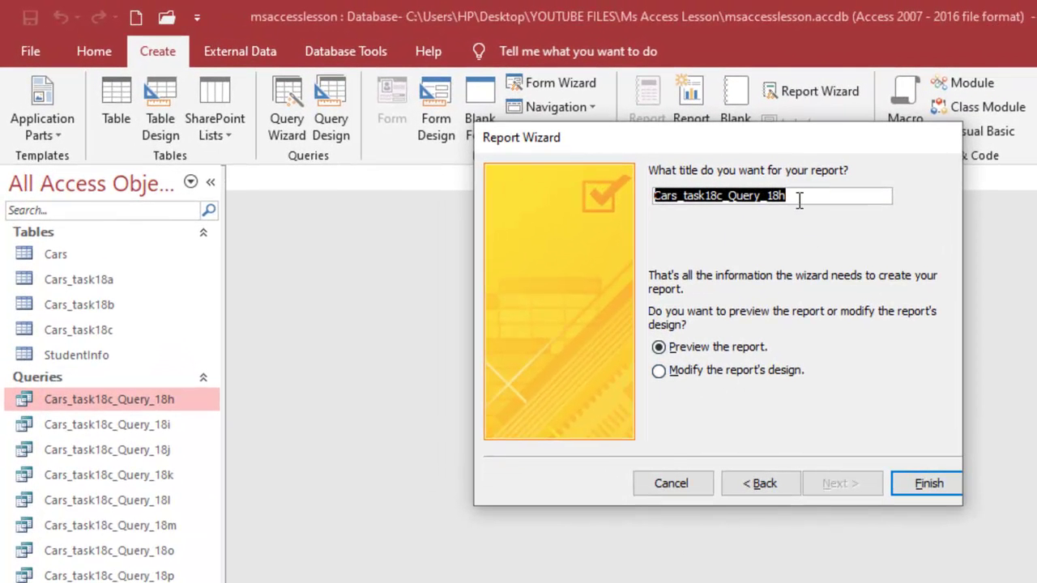
# Retitle the report Cars_task18c_Report_18q and finish with 'Modify the report's design' selected.
pyautogui.click(759, 197)
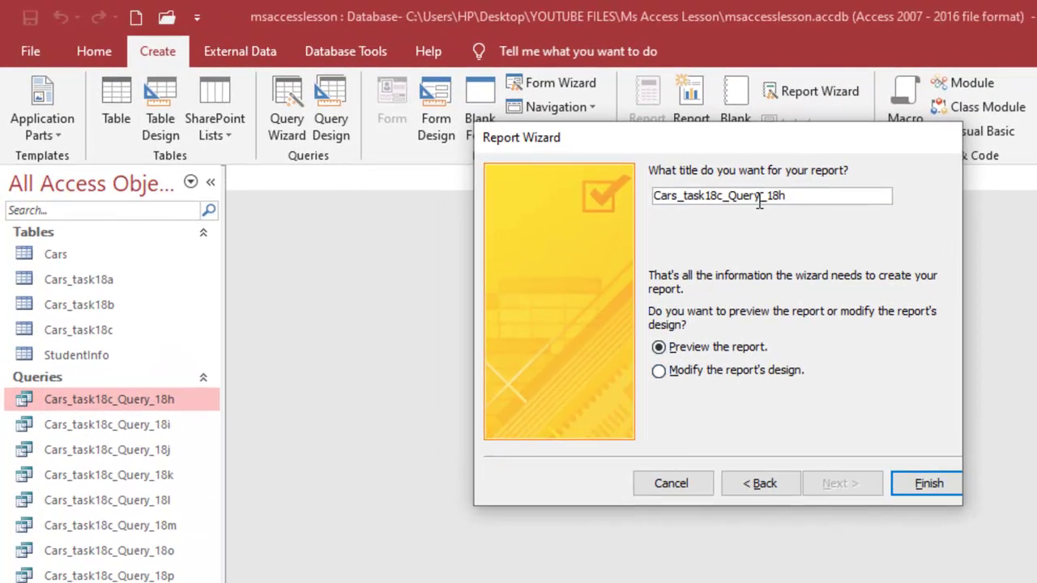
pyautogui.moveTo(760, 201); pyautogui.dragTo(728, 203)
pyautogui.write('Report')
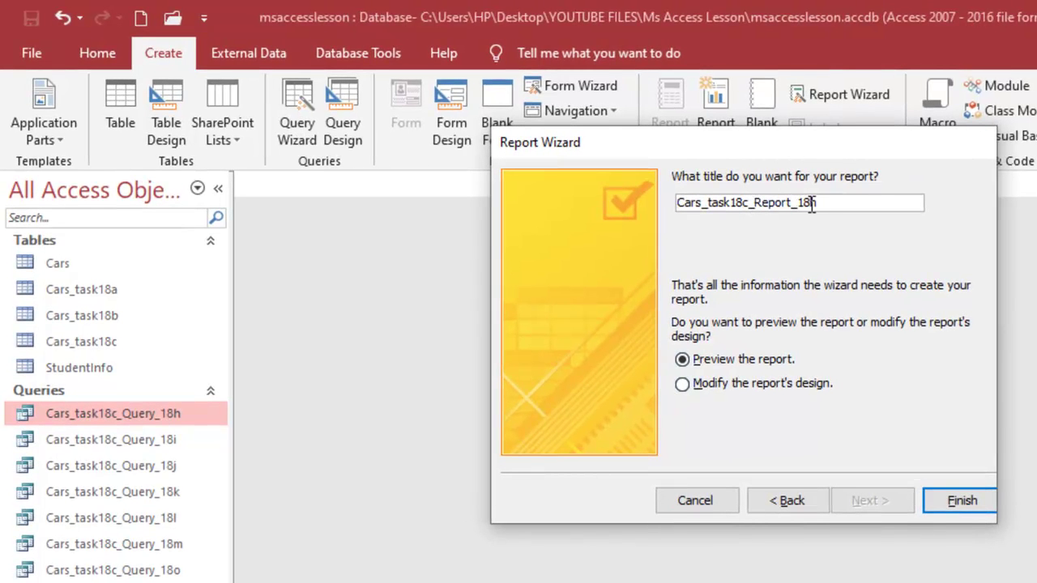
pyautogui.click(823, 201)
pyautogui.press('BackSpace')
pyautogui.write('q')
pyautogui.click(686, 388)
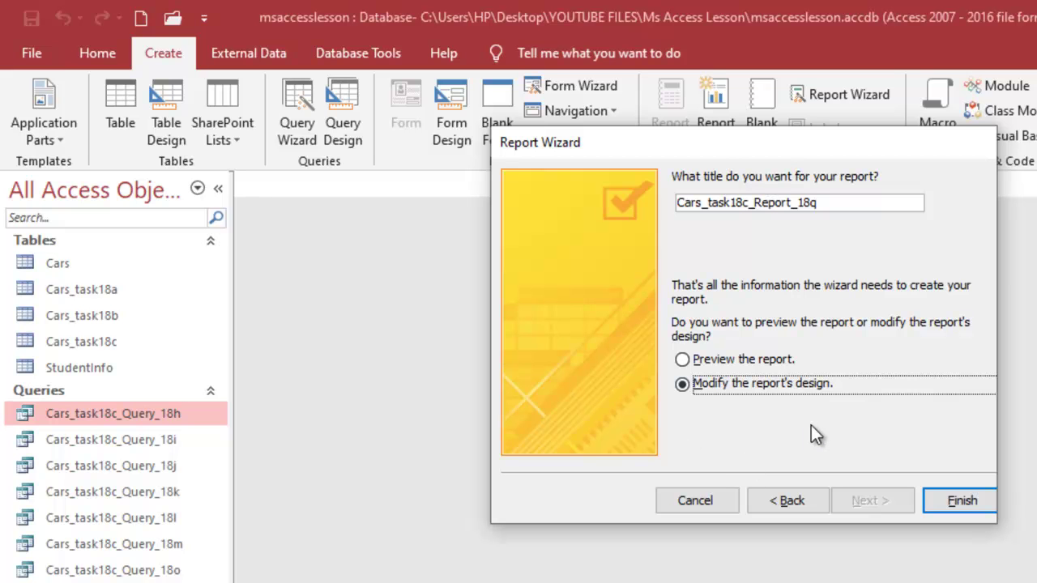
pyautogui.click(927, 496)
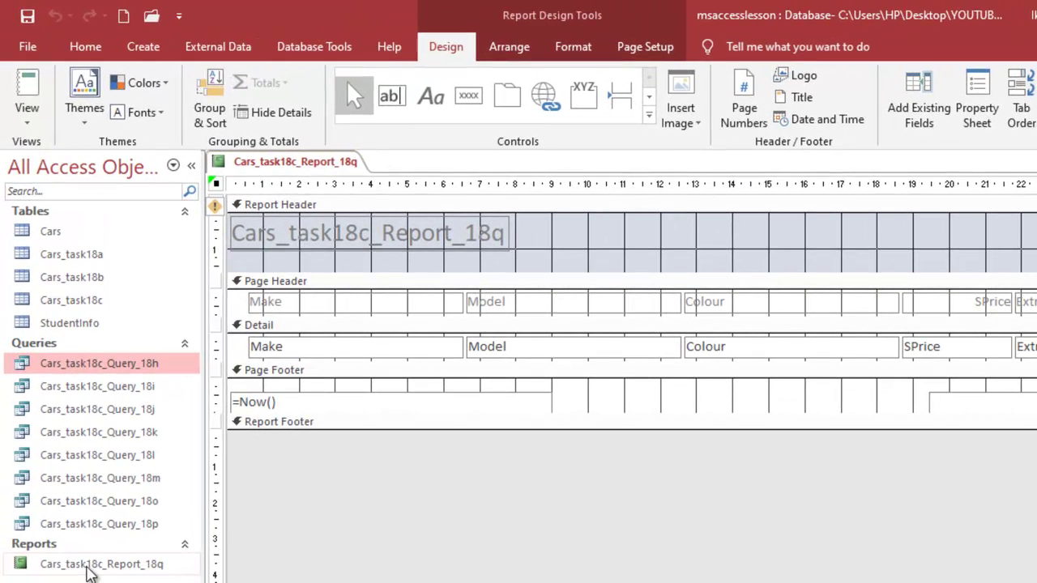
pyautogui.click(332, 237)
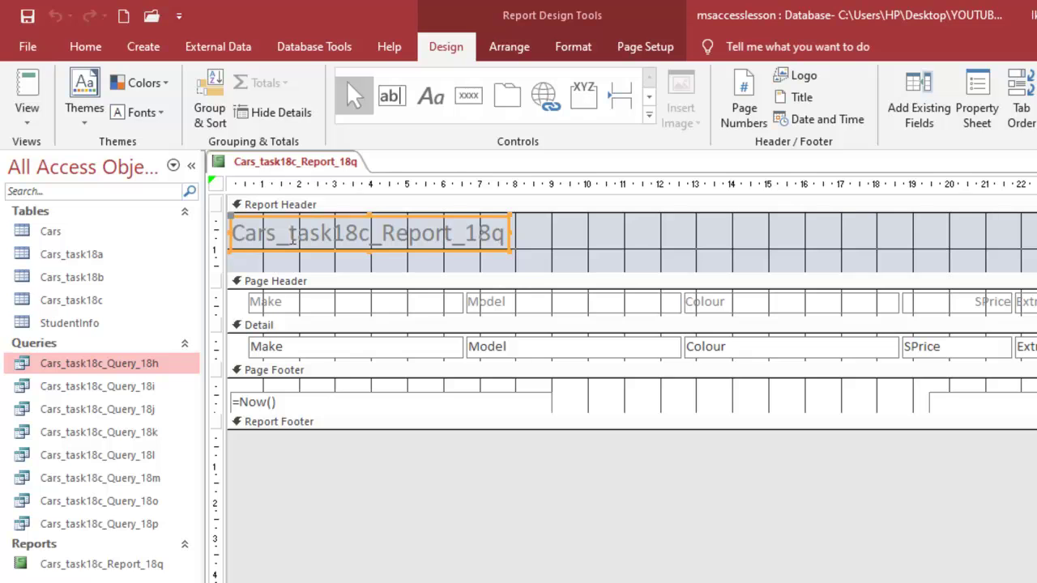
pyautogui.hotkey('alt', 'Tab')
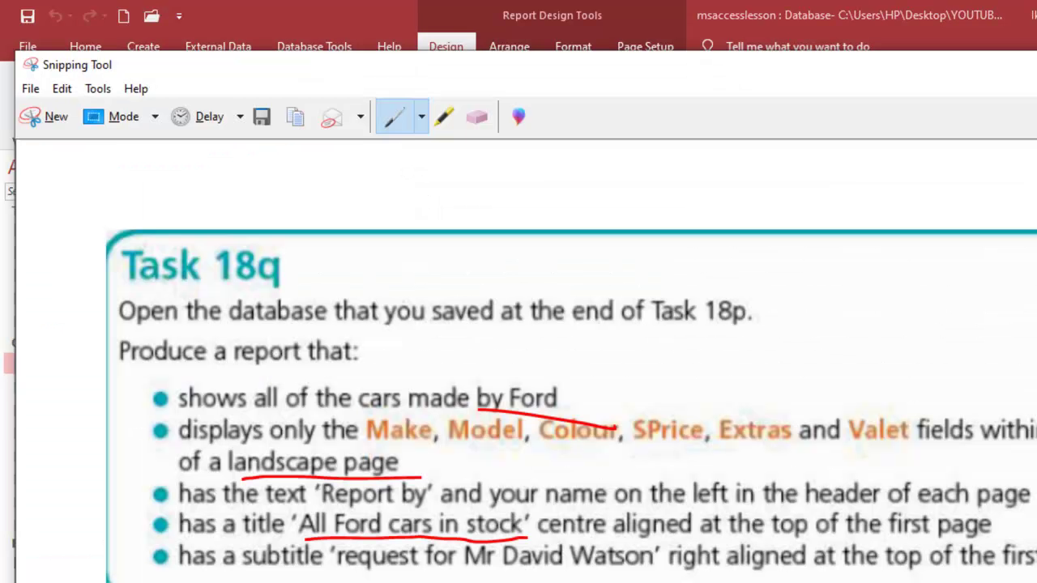
pyautogui.moveTo(352, 545); pyautogui.dragTo(508, 551)
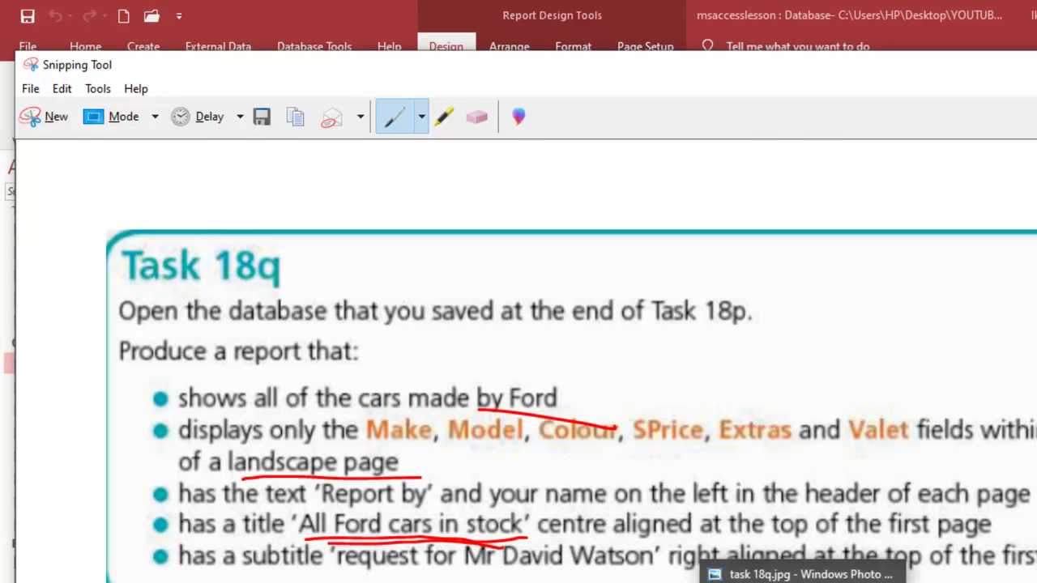
pyautogui.hotkey('alt', 'Tab')
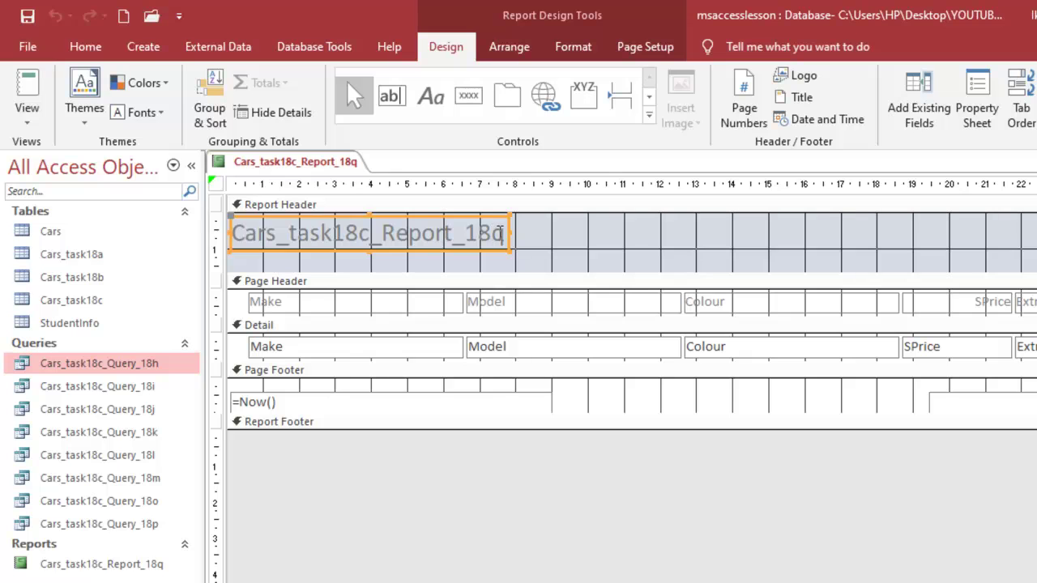
# Replace the header label text with 'All Ford Cars in Stock', checking wording against the task sheet.
pyautogui.click(502, 233)
pyautogui.moveTo(503, 233); pyautogui.dragTo(232, 235)
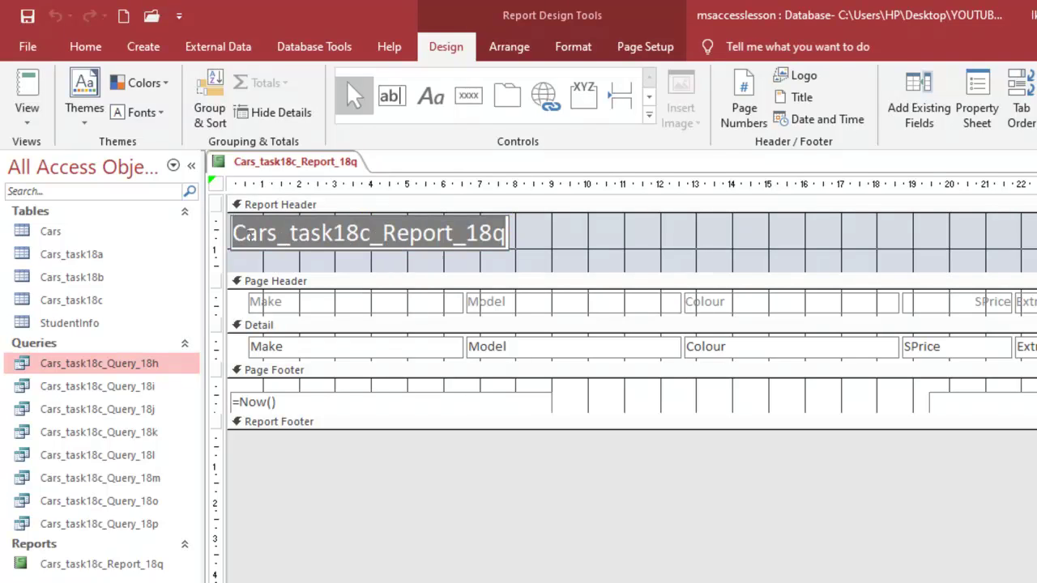
pyautogui.write('All Fo')
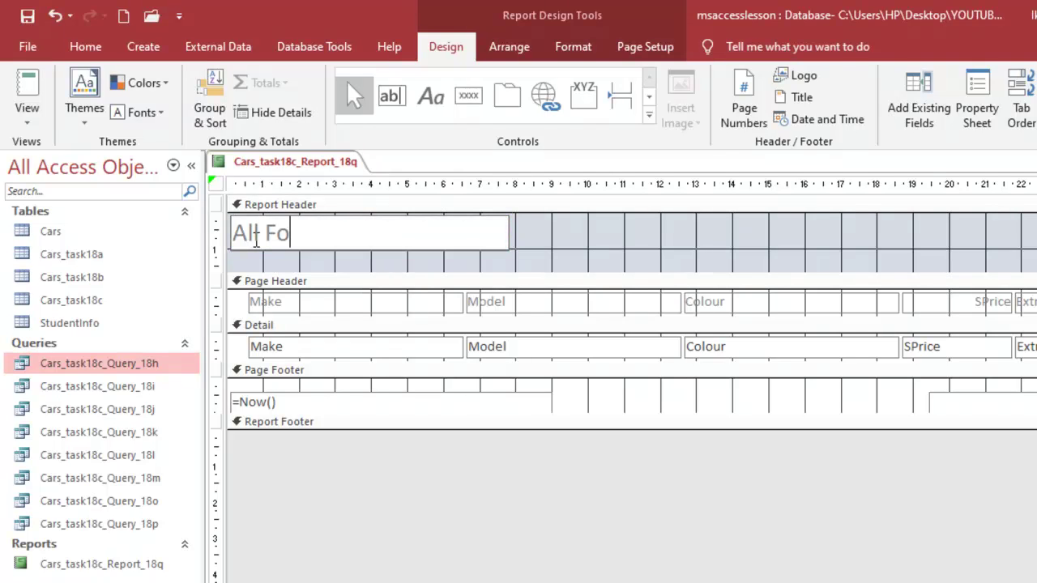
pyautogui.write('rd c')
pyautogui.press('BackSpace')
pyautogui.write('A')
pyautogui.press('BackSpace')
pyautogui.write('Cars ')
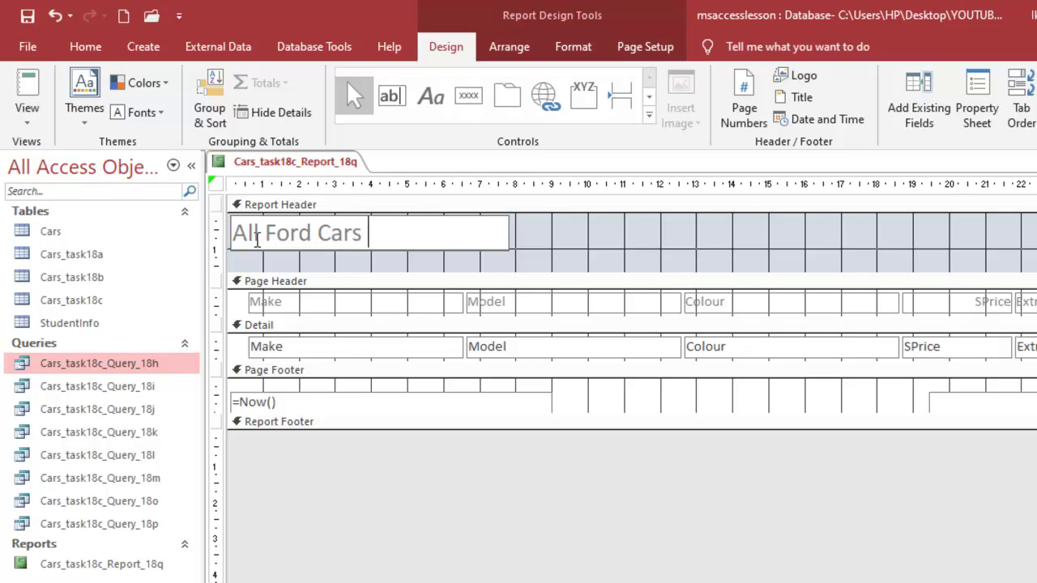
pyautogui.write('in Stock')
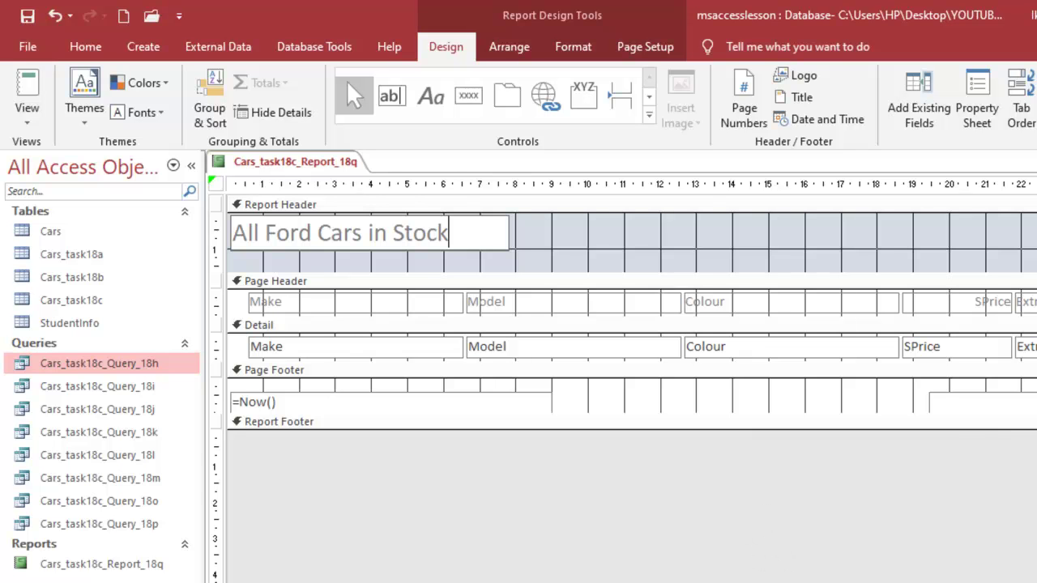
pyautogui.click(786, 573)
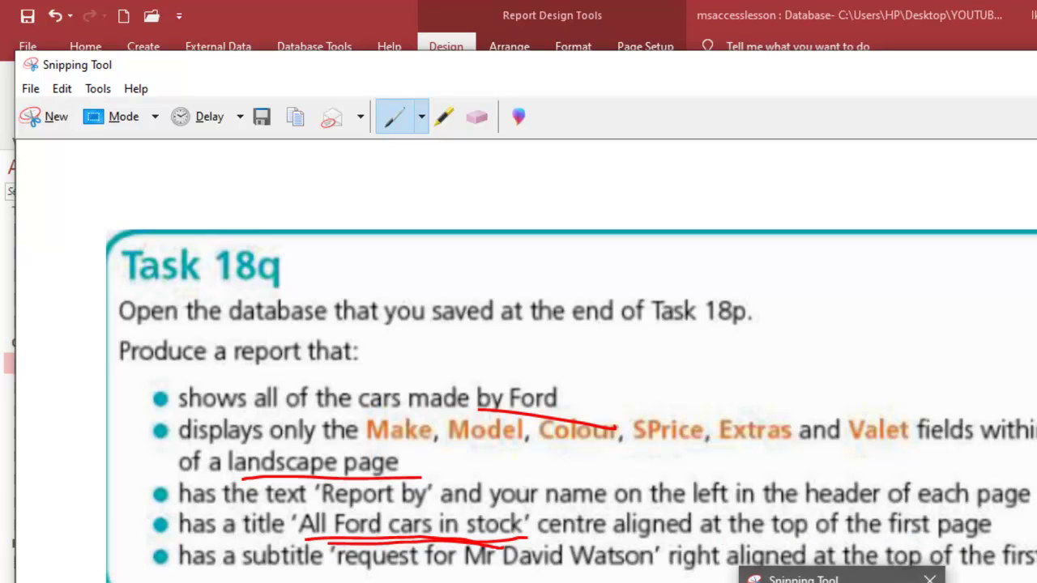
pyautogui.click(843, 579)
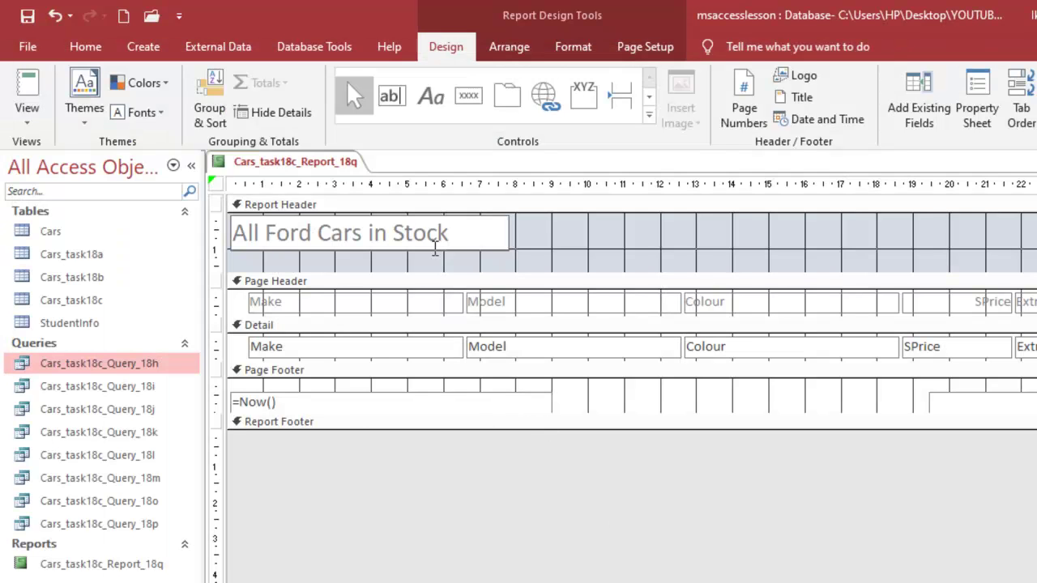
pyautogui.press('Return')
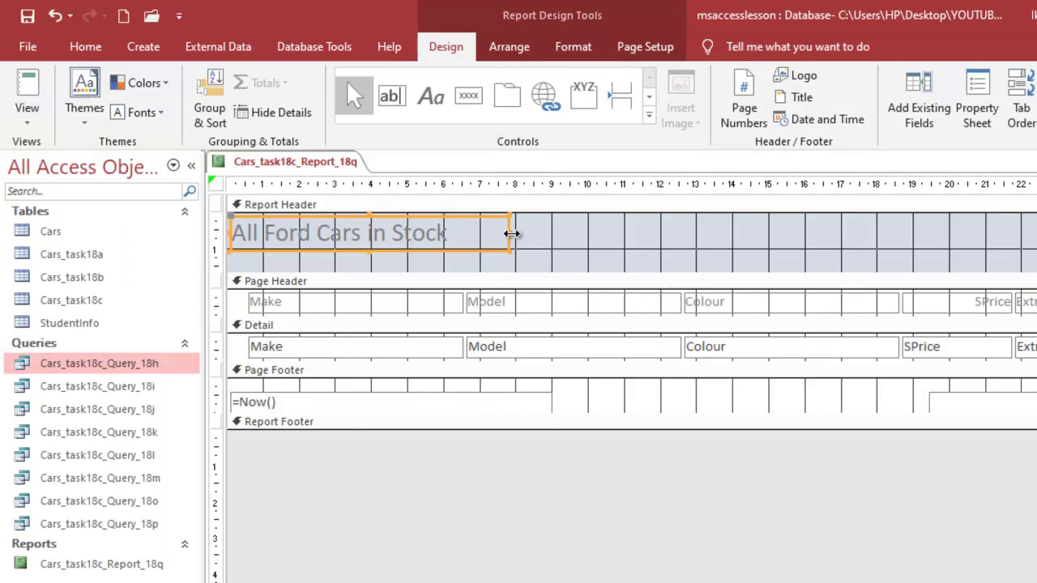
# Widen the title label to the header's right edge (27.778 cm) and show its Property Sheet.
pyautogui.moveTo(509, 233); pyautogui.dragTo(1036, 235)
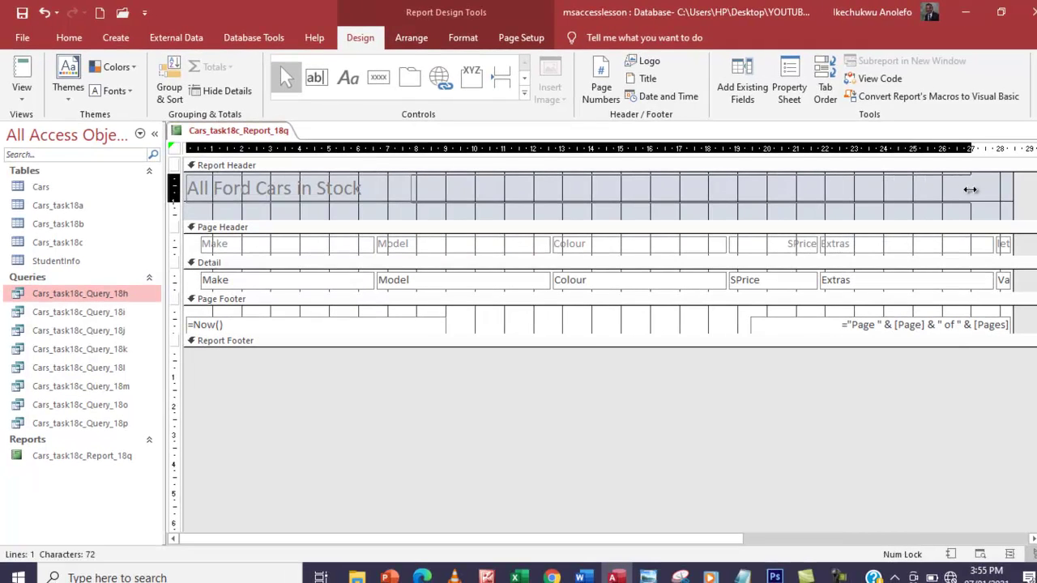
pyautogui.moveTo(970, 190); pyautogui.dragTo(998, 191)
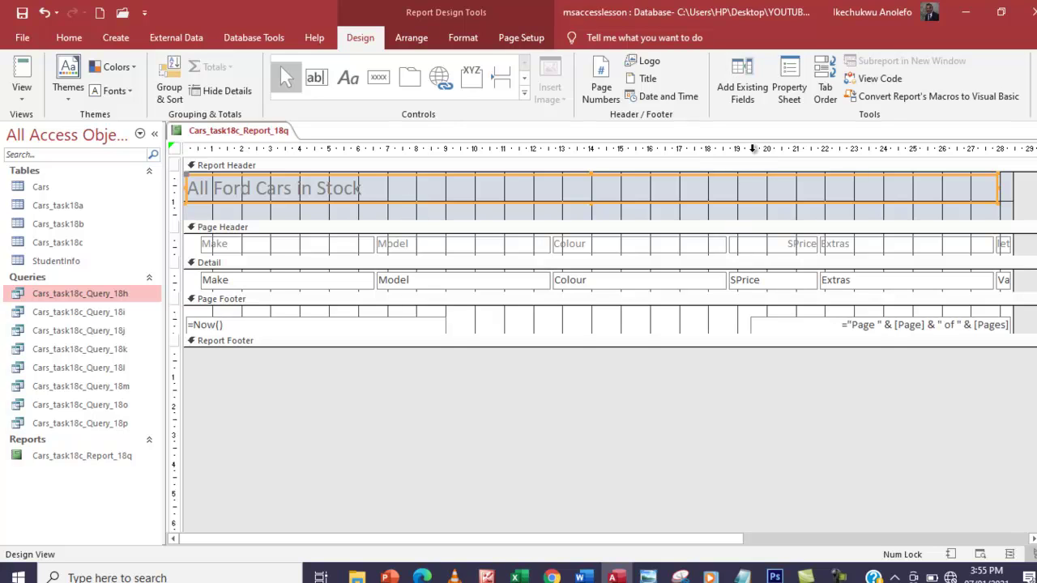
pyautogui.click(784, 97)
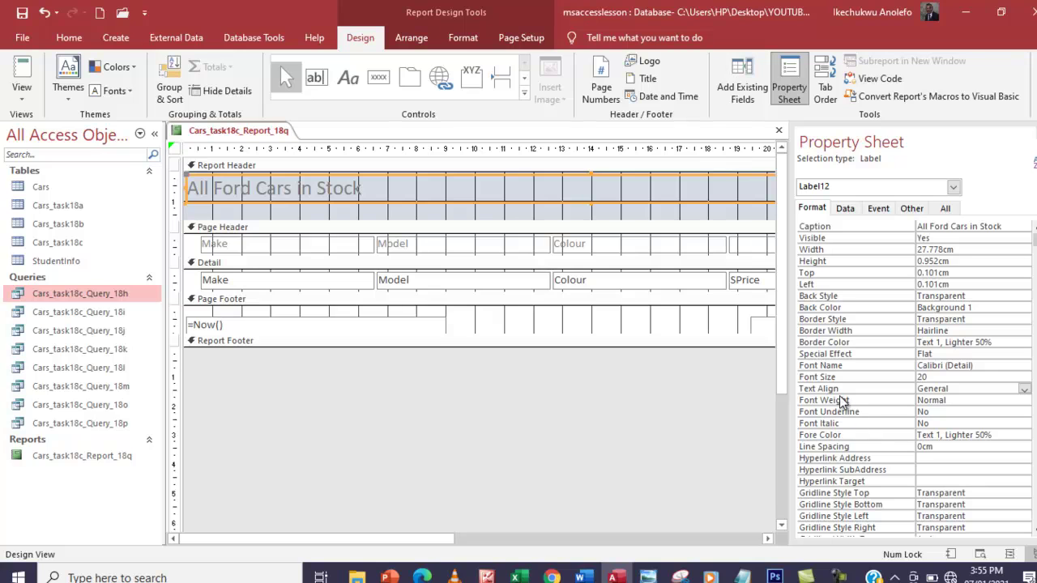
# Set the title's Text Align to Center and Fore Color to Text 1, then close the Property Sheet.
pyautogui.click(1026, 390)
pyautogui.click(956, 423)
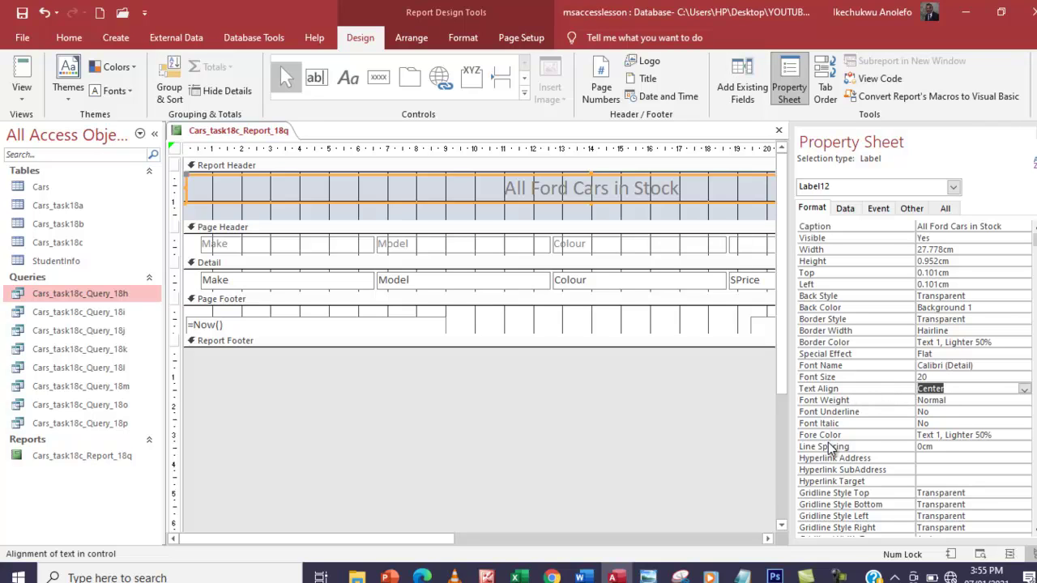
pyautogui.click(1012, 438)
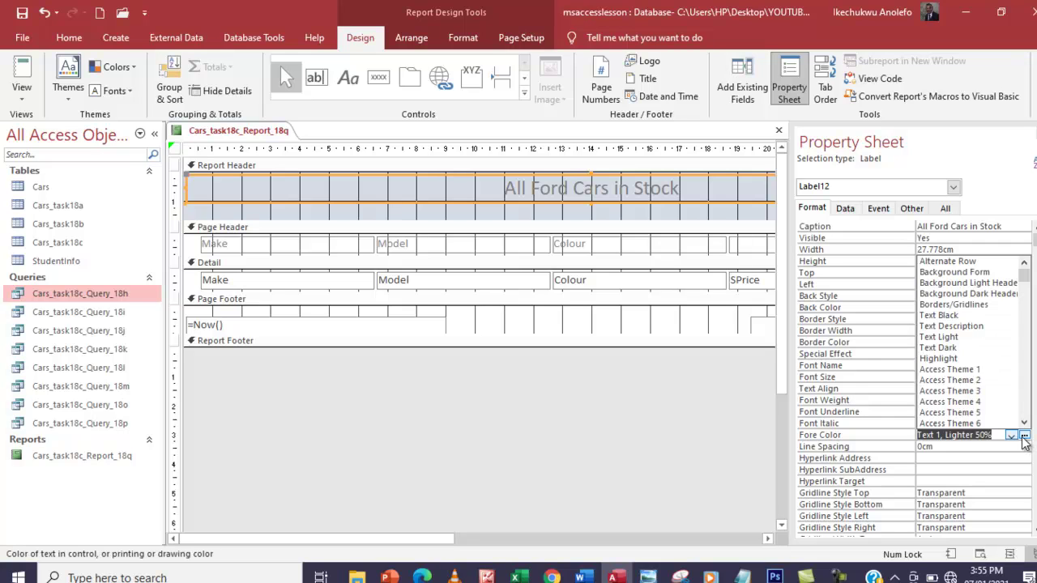
pyautogui.click(1023, 436)
pyautogui.click(938, 208)
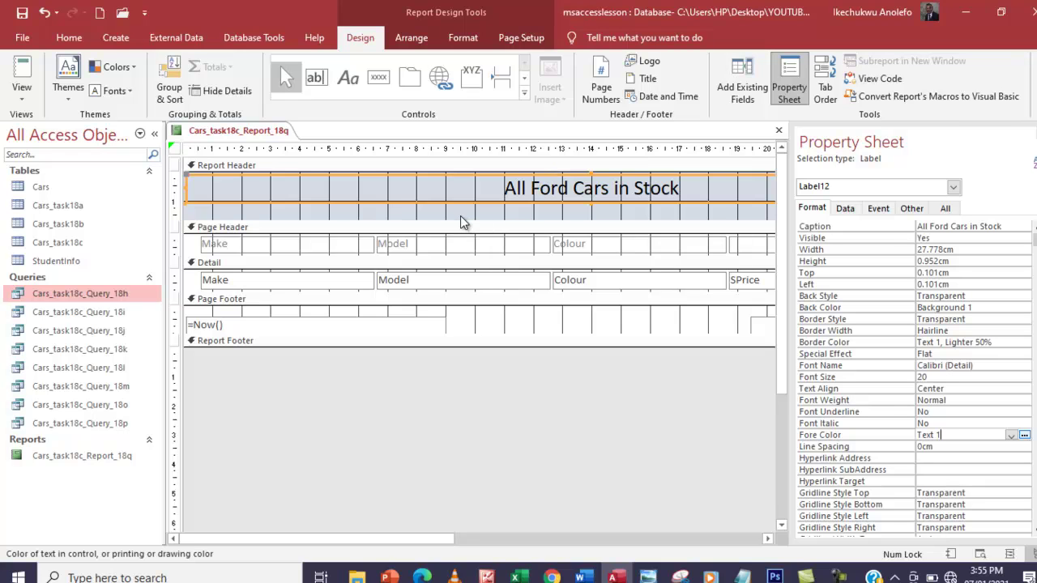
pyautogui.click(1027, 131)
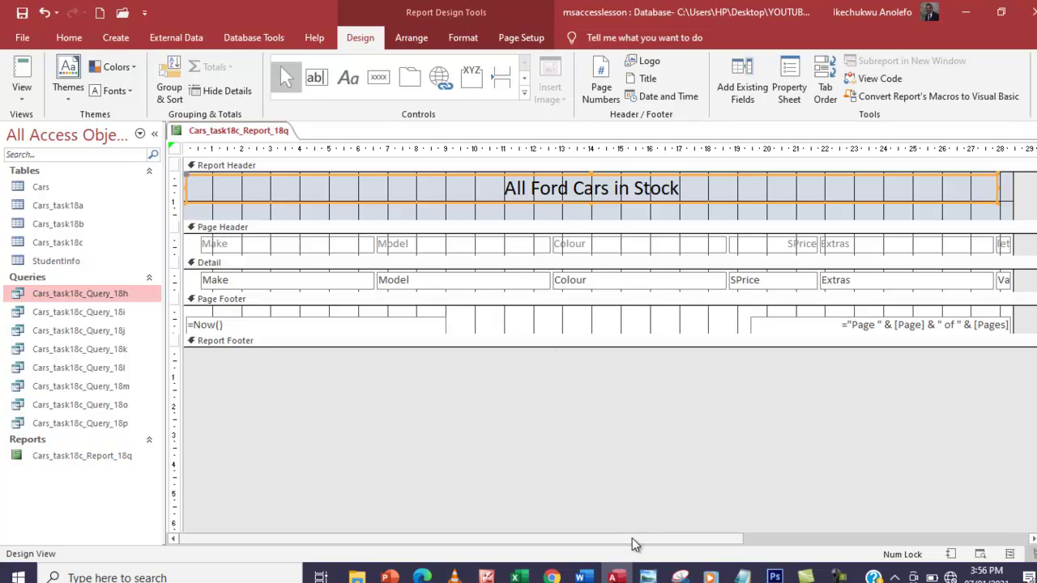
# Bring the Task 18q instruction sheet in Snipping Tool back over Access.
pyautogui.click(648, 571)
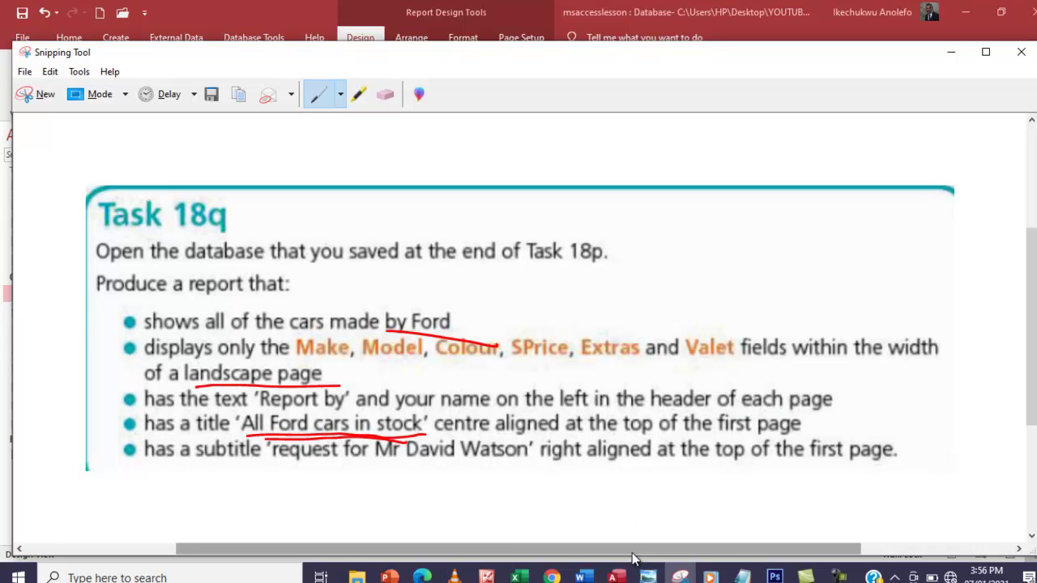
# Return to the Cars_task18c_Report_18q design view with its 'All Ford Cars in Stock' title.
pyautogui.click(616, 578)
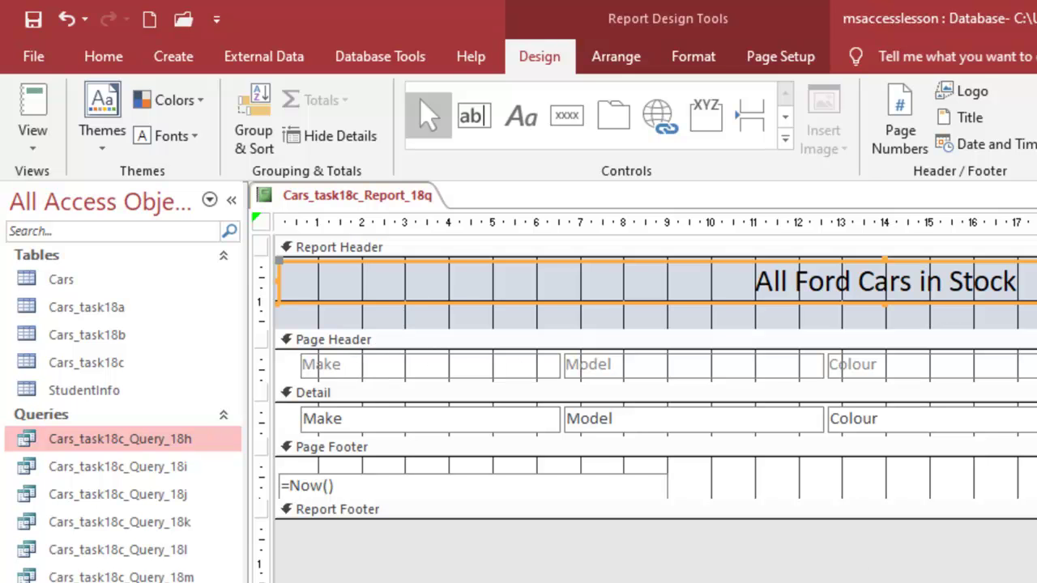
# Underline the 'Report by' requirement in red on the Task 18q sheet.
pyautogui.hotkey('alt', 'Tab')
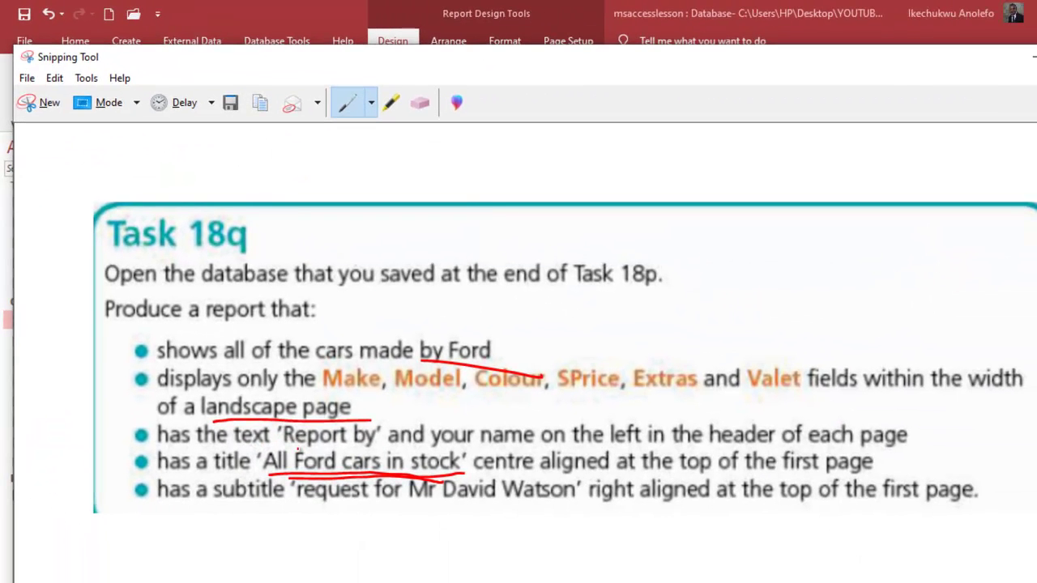
pyautogui.moveTo(296, 450); pyautogui.dragTo(391, 454)
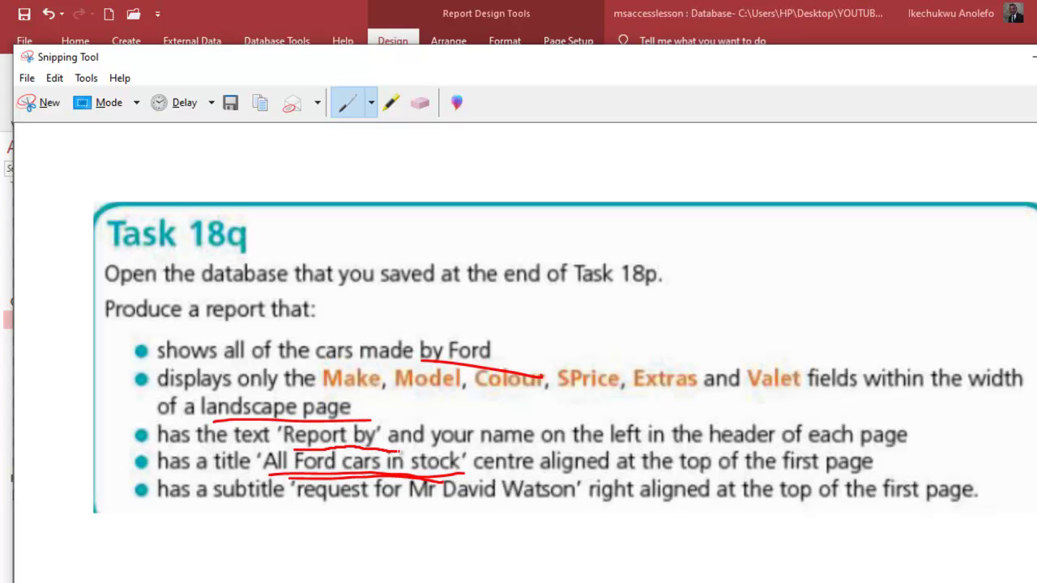
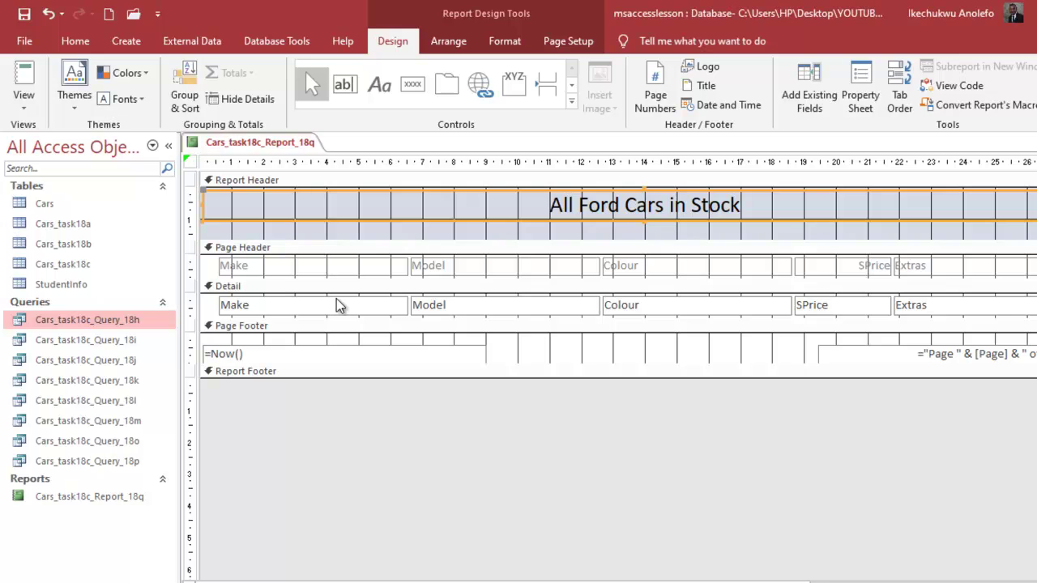
# Deepen the Page Header and lower the Make, Model, Colour, SPrice and Extras headings within it.
pyautogui.moveTo(249, 279); pyautogui.dragTo(253, 308)
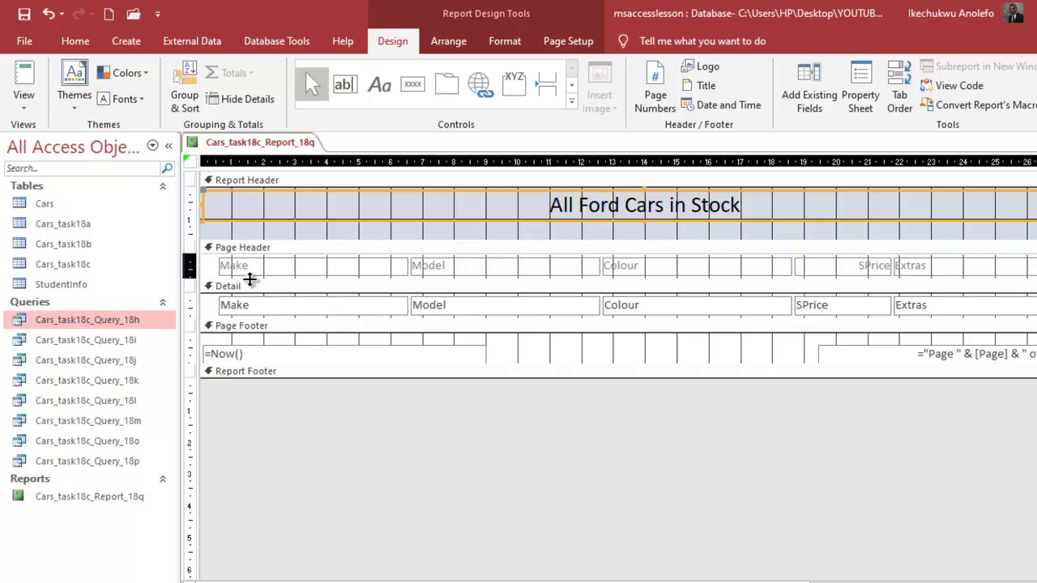
pyautogui.moveTo(286, 347); pyautogui.dragTo(283, 351)
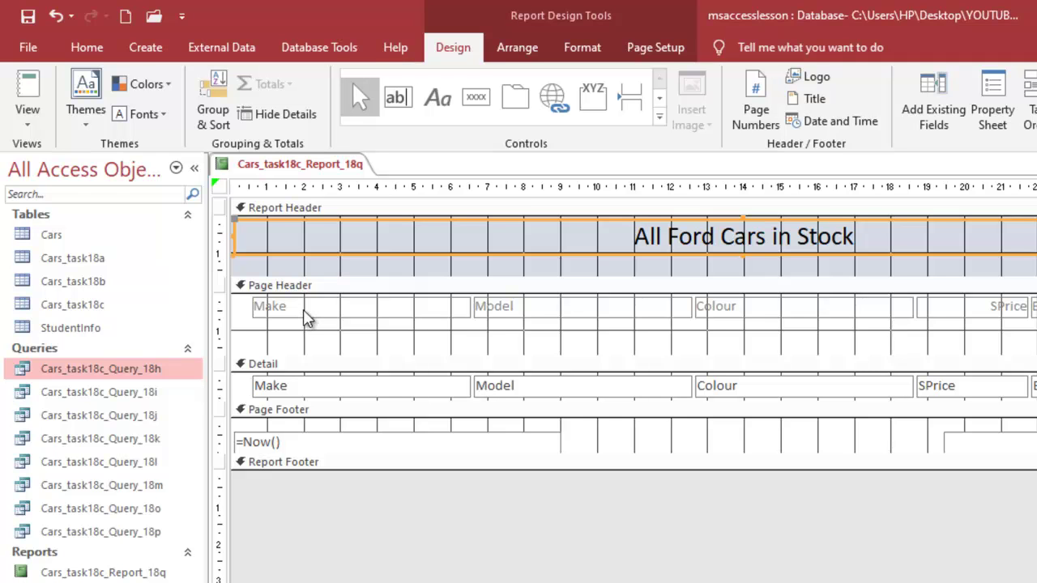
pyautogui.click(300, 318)
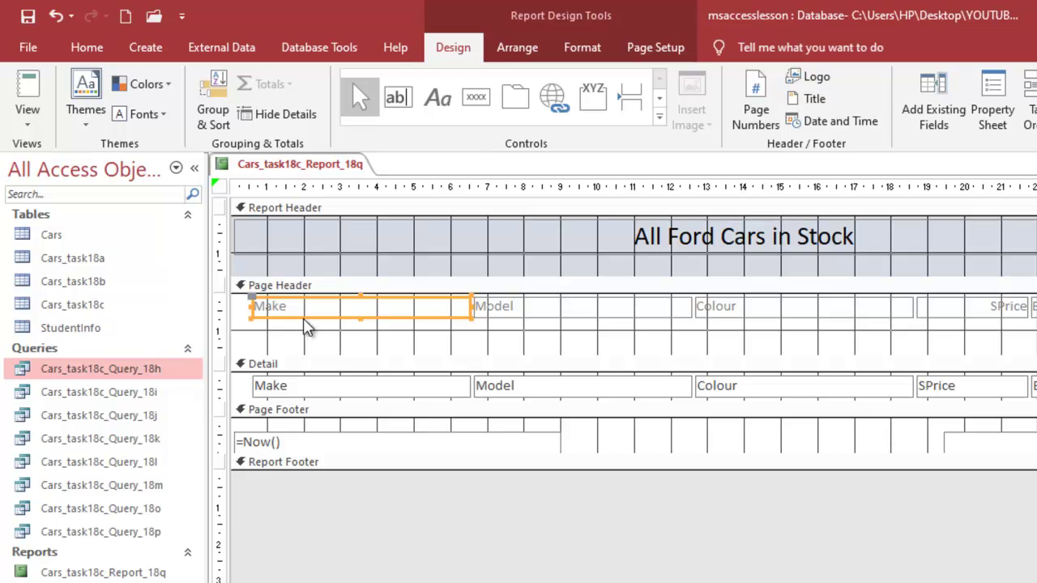
pyautogui.keyDown('shift'); pyautogui.click(519, 313); pyautogui.keyUp('shift')
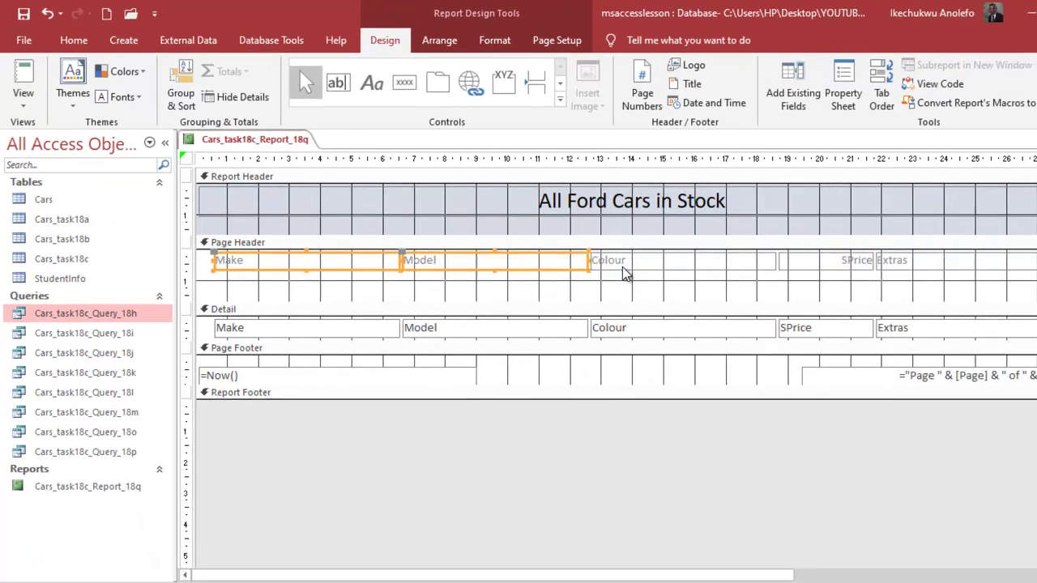
pyautogui.keyDown('shift'); pyautogui.click(624, 267); pyautogui.keyUp('shift')
pyautogui.keyDown('shift'); pyautogui.click(831, 266); pyautogui.keyUp('shift')
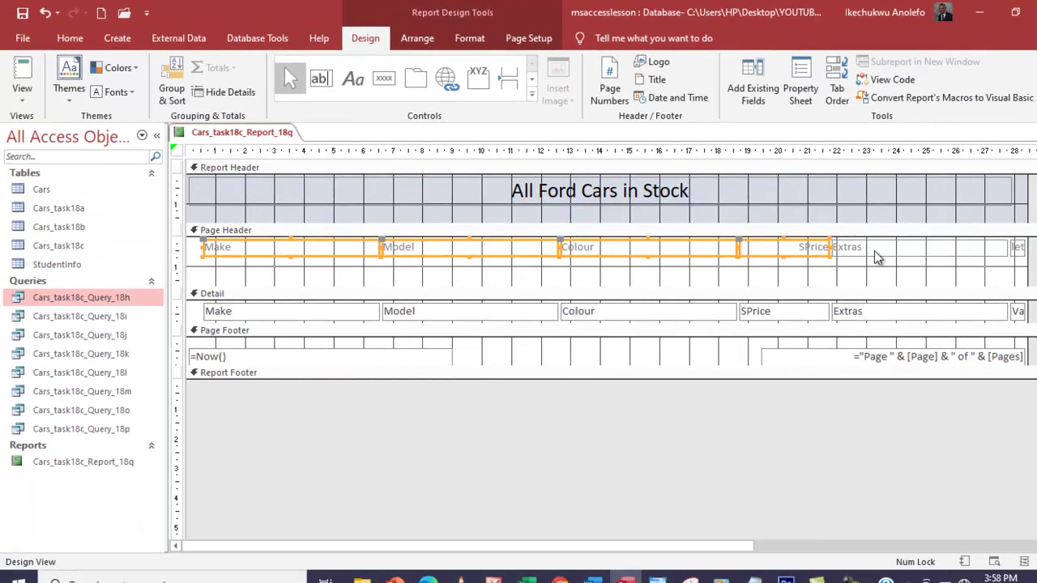
pyautogui.keyDown('shift'); pyautogui.click(903, 248); pyautogui.keyUp('shift')
pyautogui.keyDown('shift'); pyautogui.click(1020, 253); pyautogui.keyUp('shift')
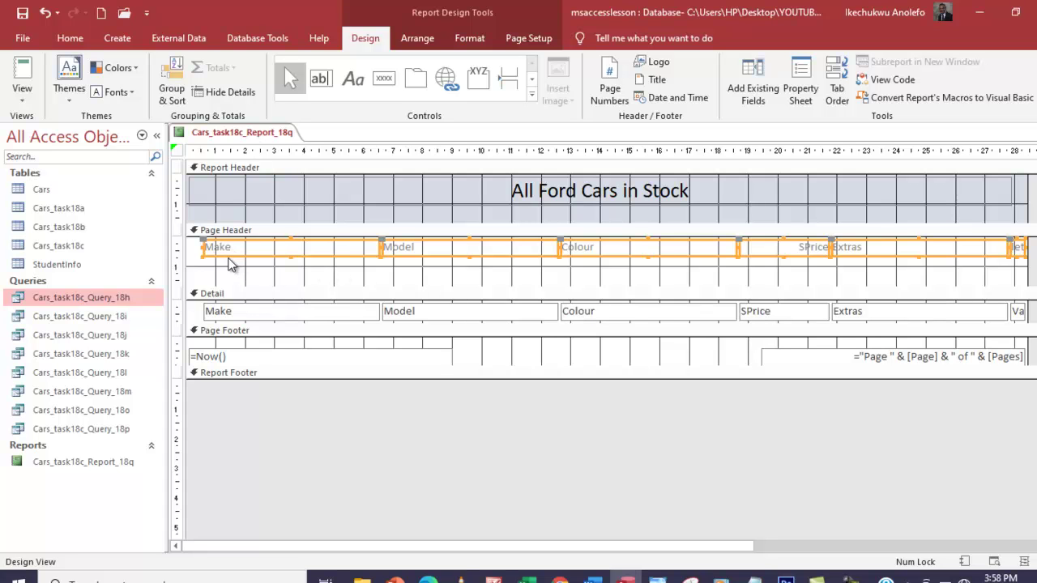
pyautogui.moveTo(225, 253); pyautogui.dragTo(225, 277)
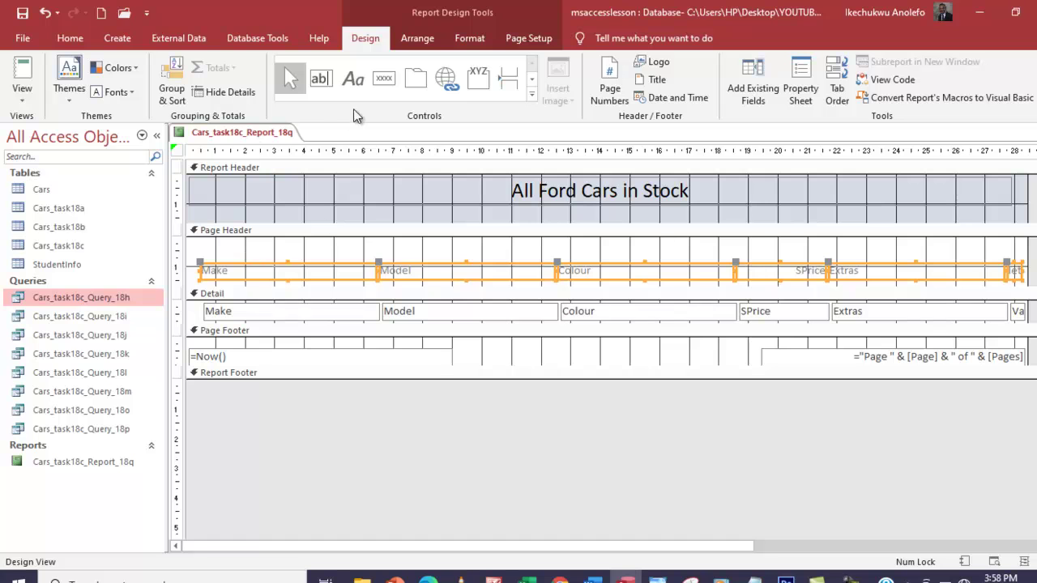
pyautogui.click(250, 256)
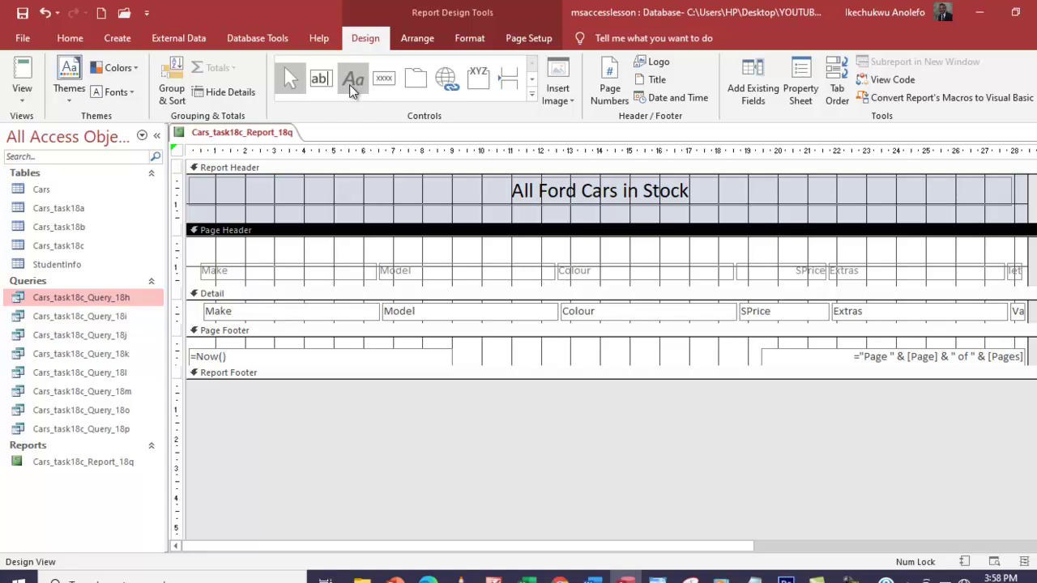
# Draw a label across the top of the Page Header and type 'Report by' plus the author's name.
pyautogui.click(349, 84)
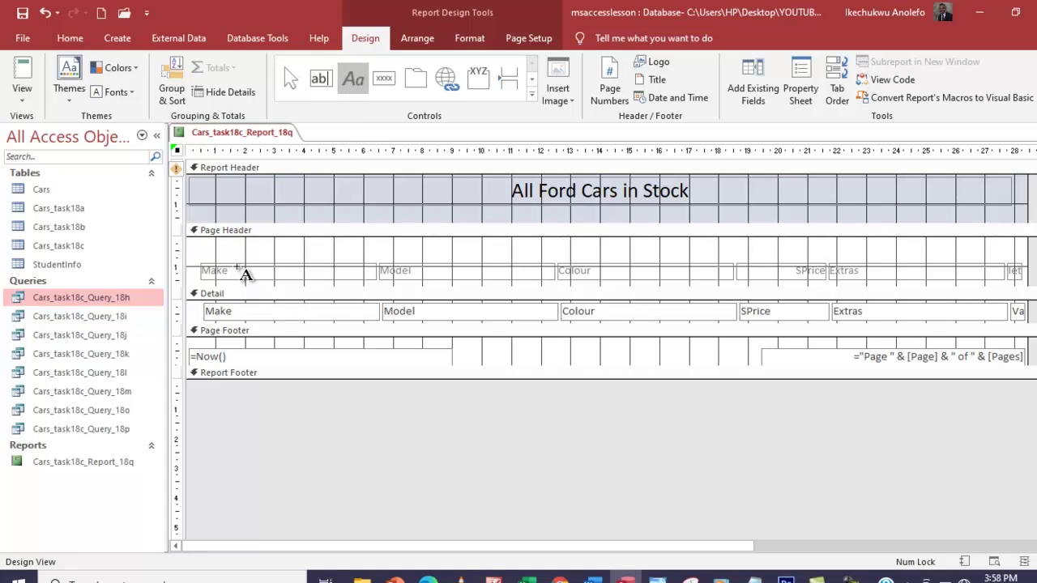
pyautogui.moveTo(200, 240)
pyautogui.mouseDown()
pyautogui.moveTo(236, 260)
pyautogui.moveTo(988, 245)
pyautogui.moveTo(1010, 260)
pyautogui.mouseUp()
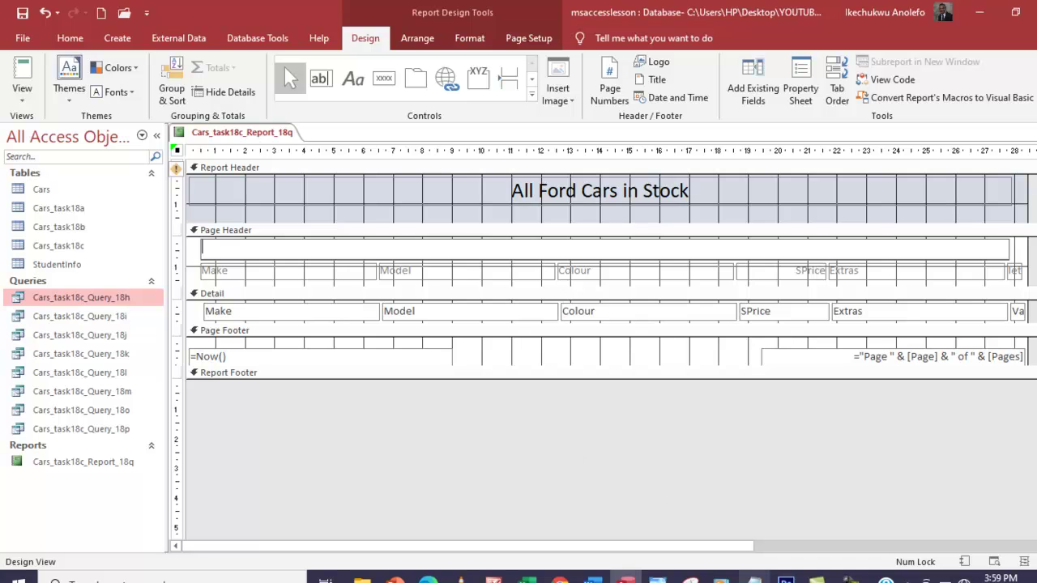
pyautogui.click(689, 580)
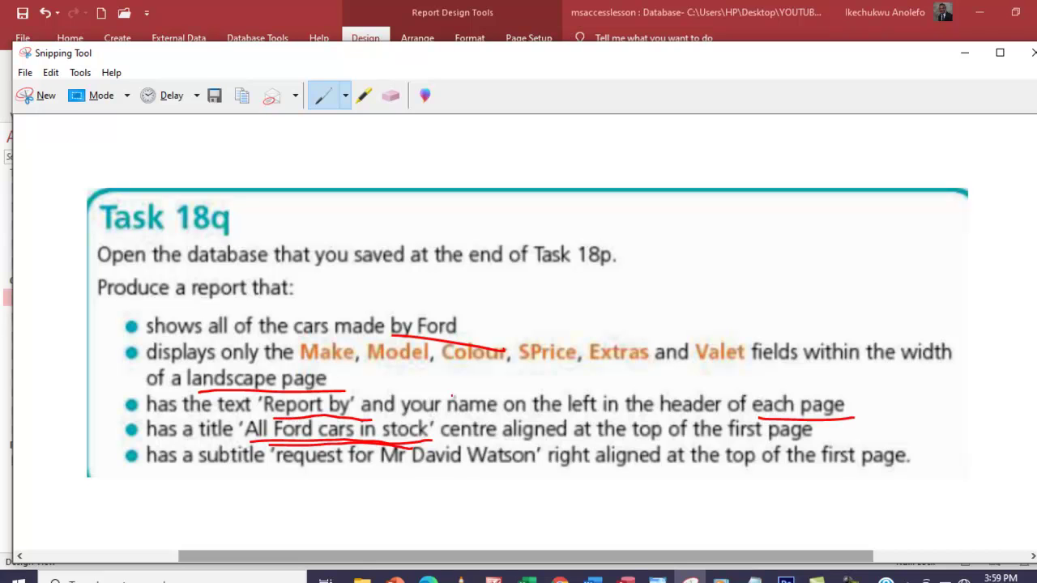
pyautogui.click(627, 580)
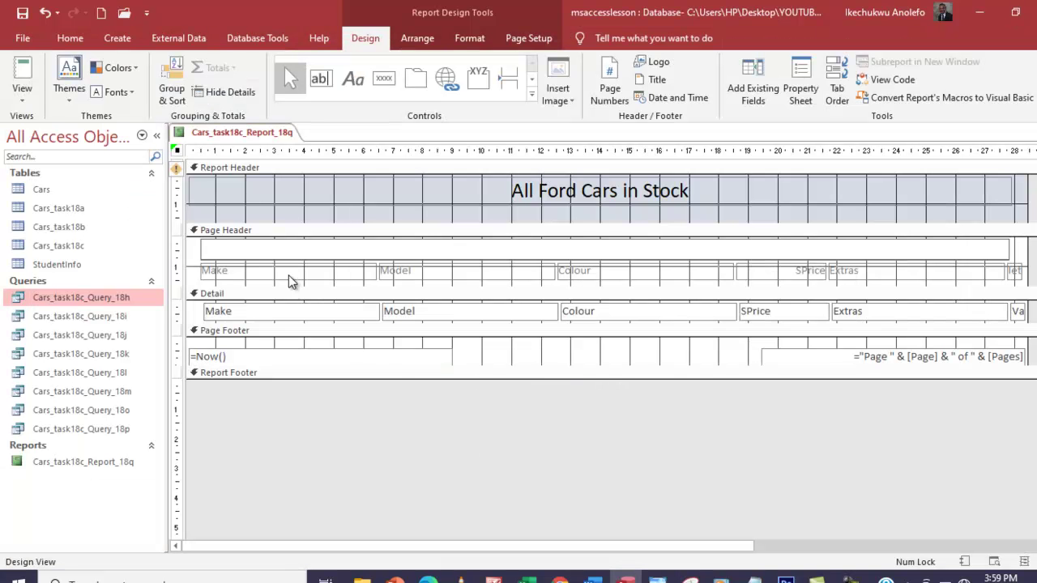
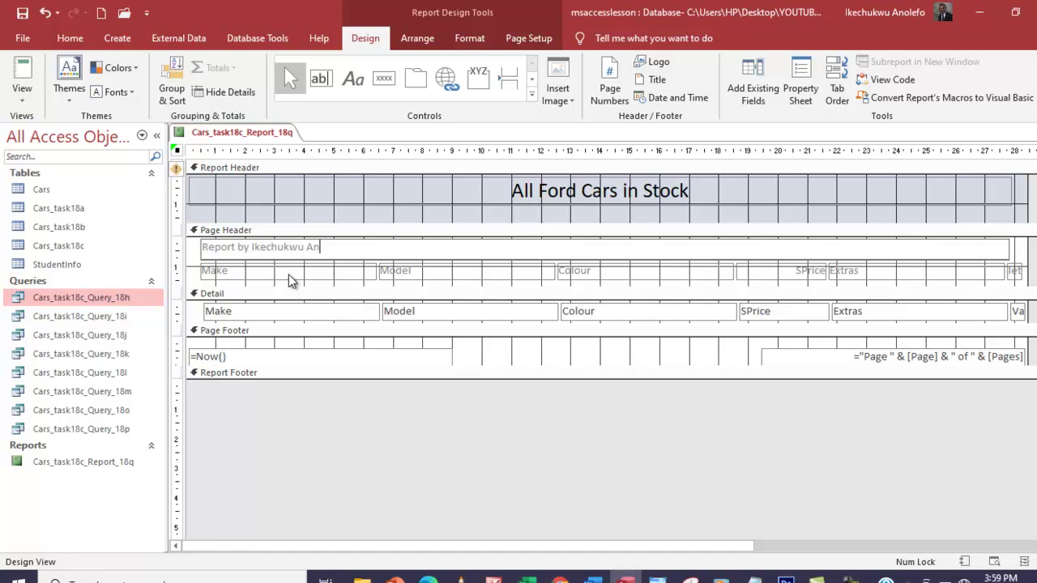
pyautogui.click(689, 580)
pyautogui.moveTo(657, 580)
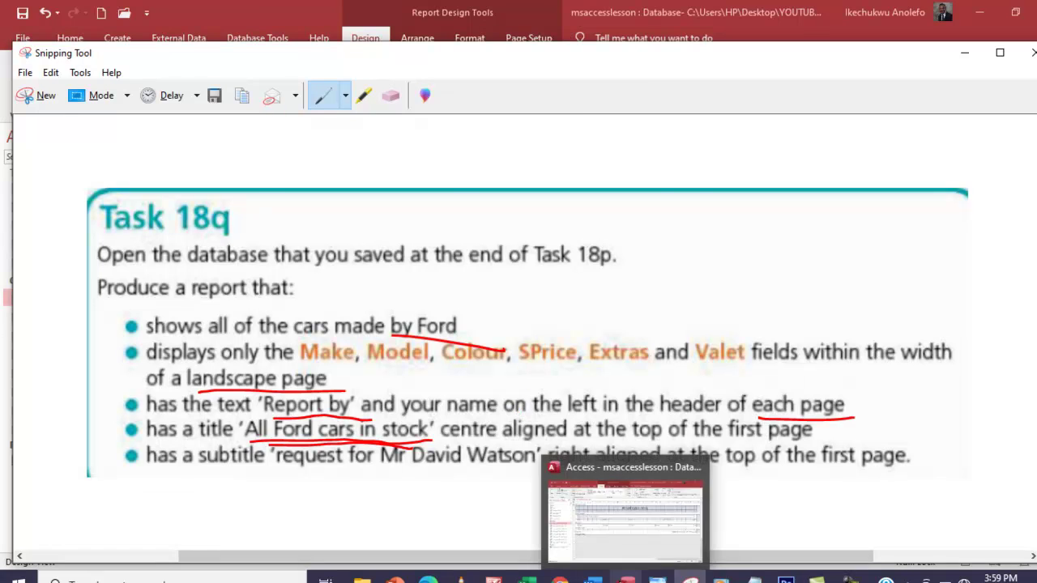
pyautogui.click(626, 580)
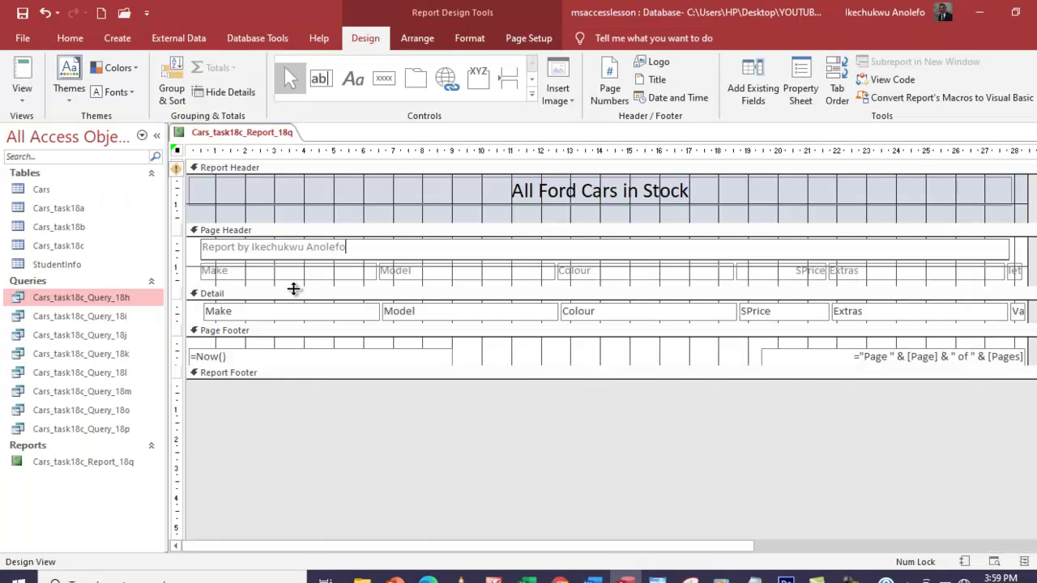
# Narrow the Report by label to roughly half the page width.
pyautogui.click(326, 255)
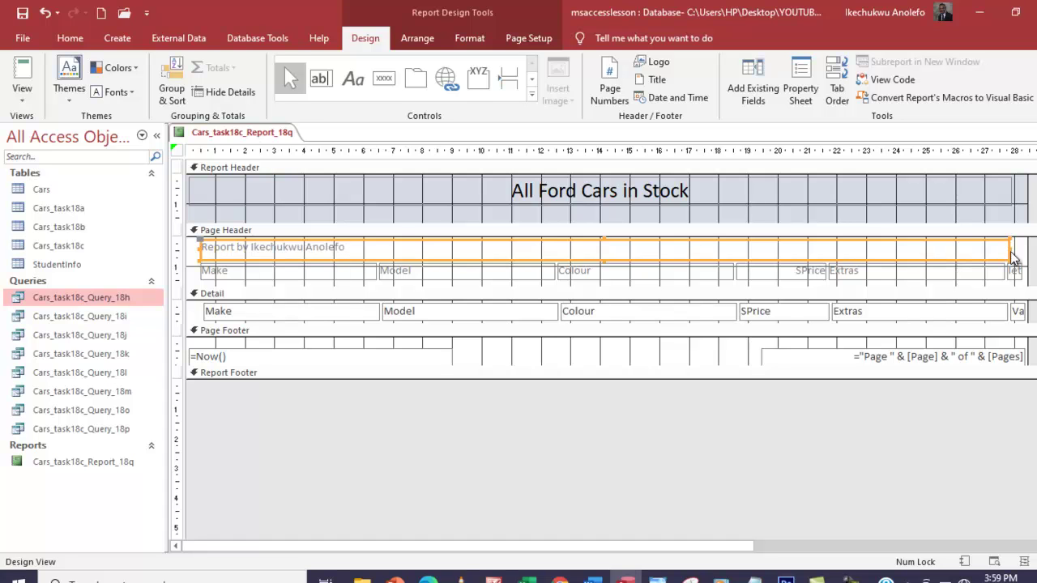
pyautogui.moveTo(1009, 251); pyautogui.dragTo(580, 264)
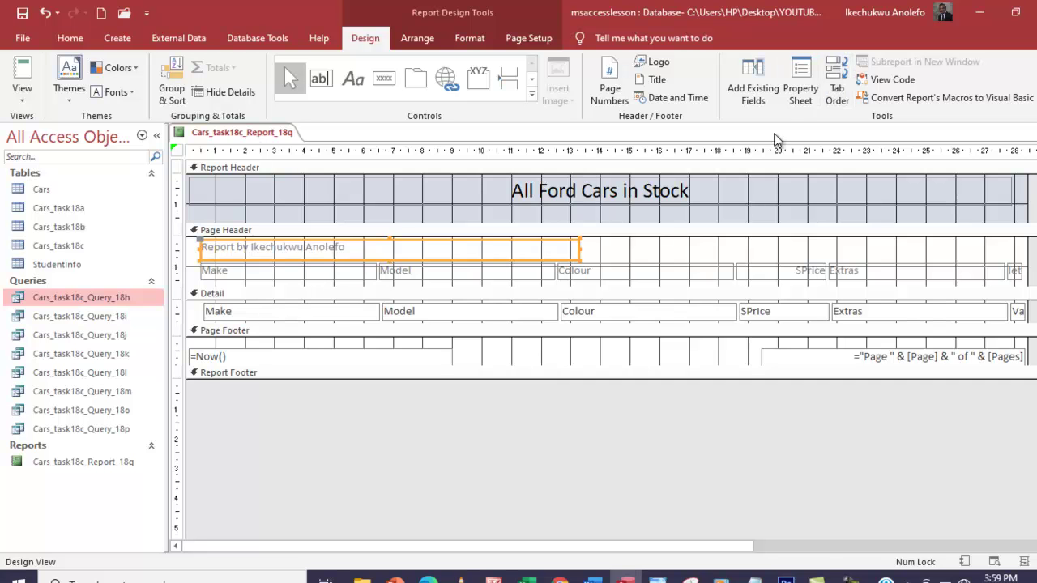
pyautogui.click(798, 91)
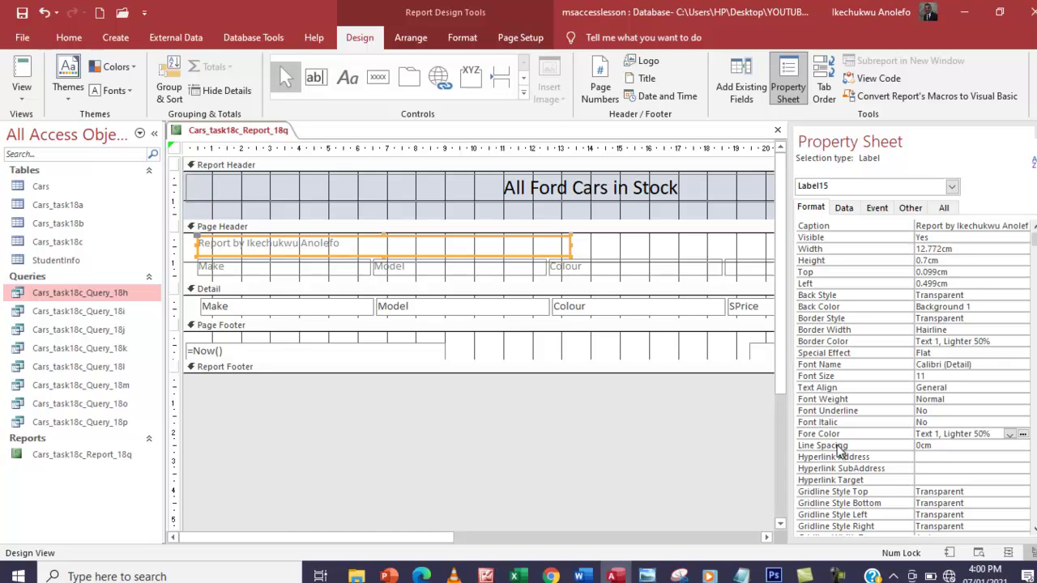
# Set the label's Text Align to Left and Fore Color to Text 1.
pyautogui.click(943, 388)
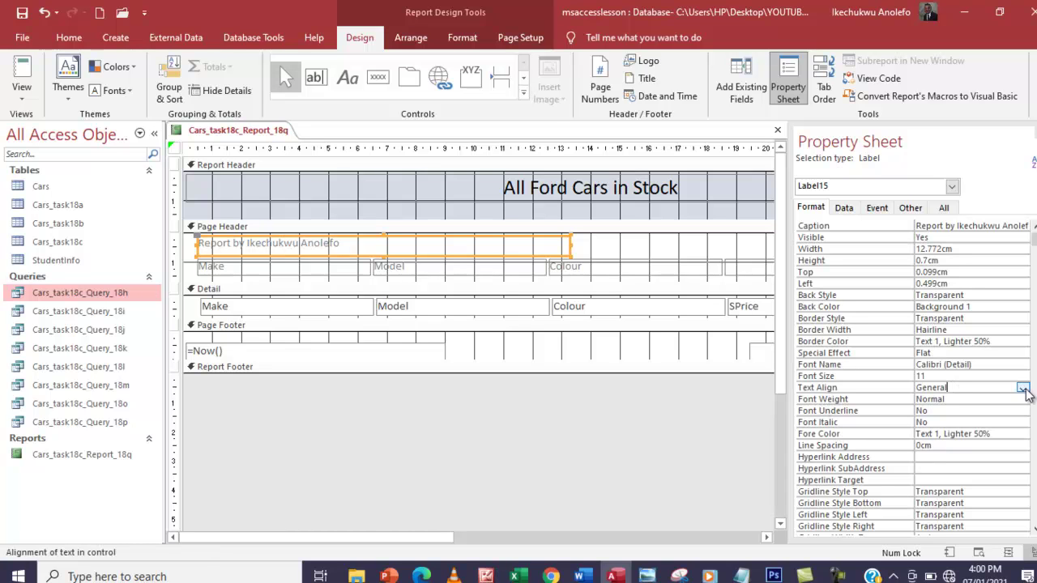
pyautogui.click(1023, 389)
pyautogui.click(956, 410)
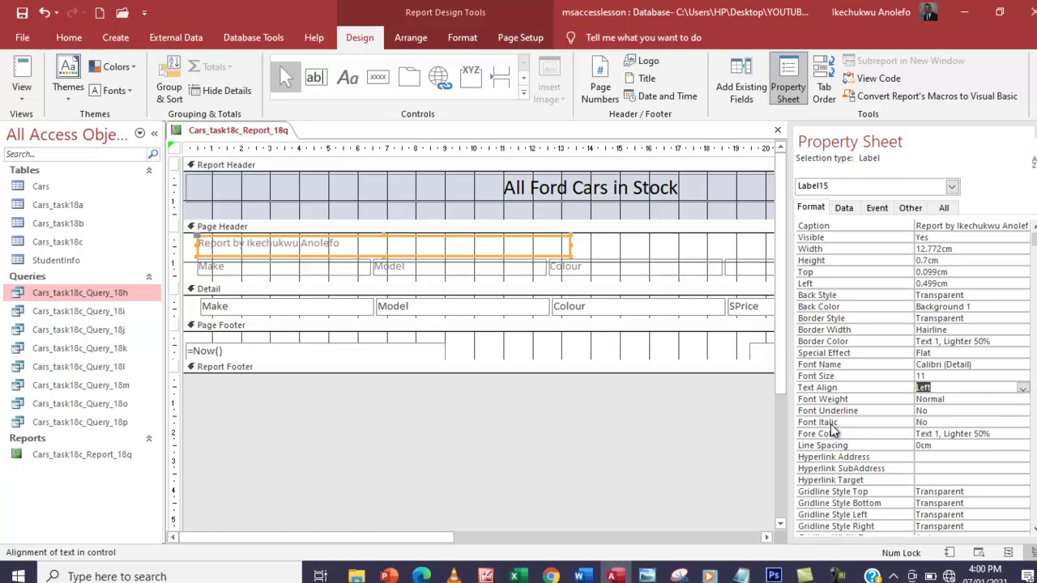
pyautogui.click(1008, 436)
pyautogui.click(1023, 435)
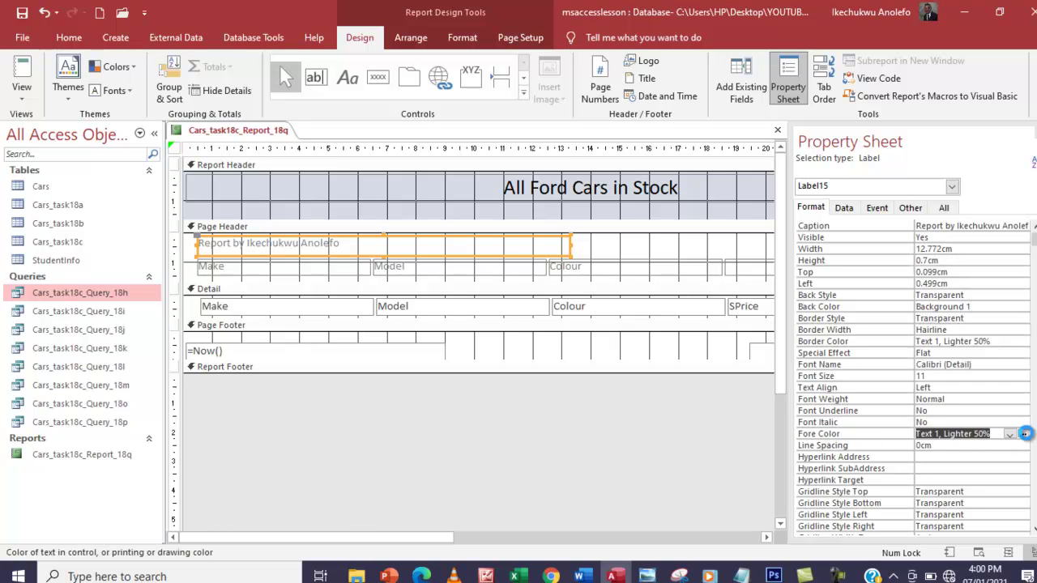
pyautogui.click(942, 209)
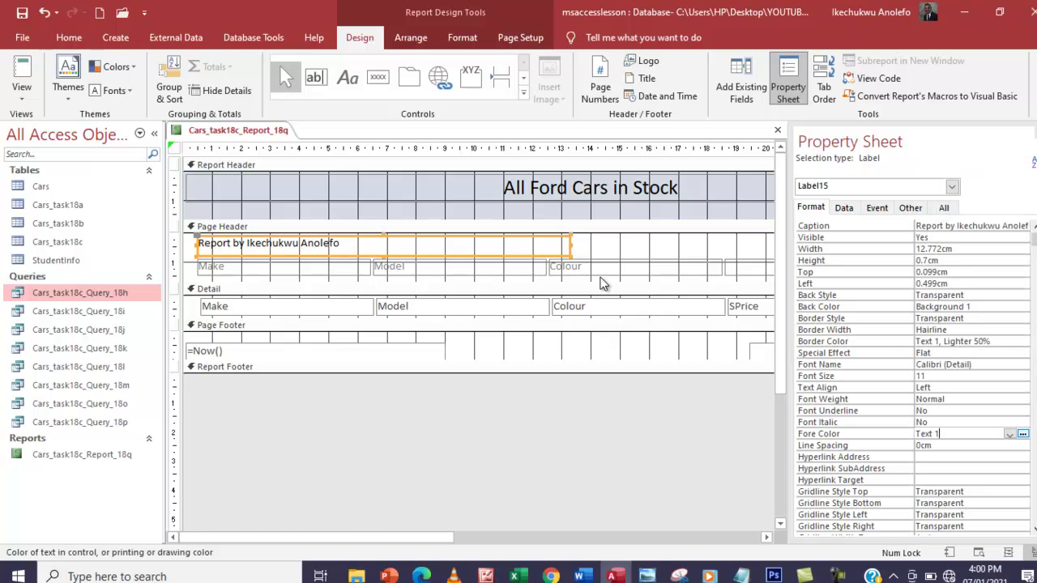
# Trim the label's height slightly and switch the report to Report View.
pyautogui.click(382, 251)
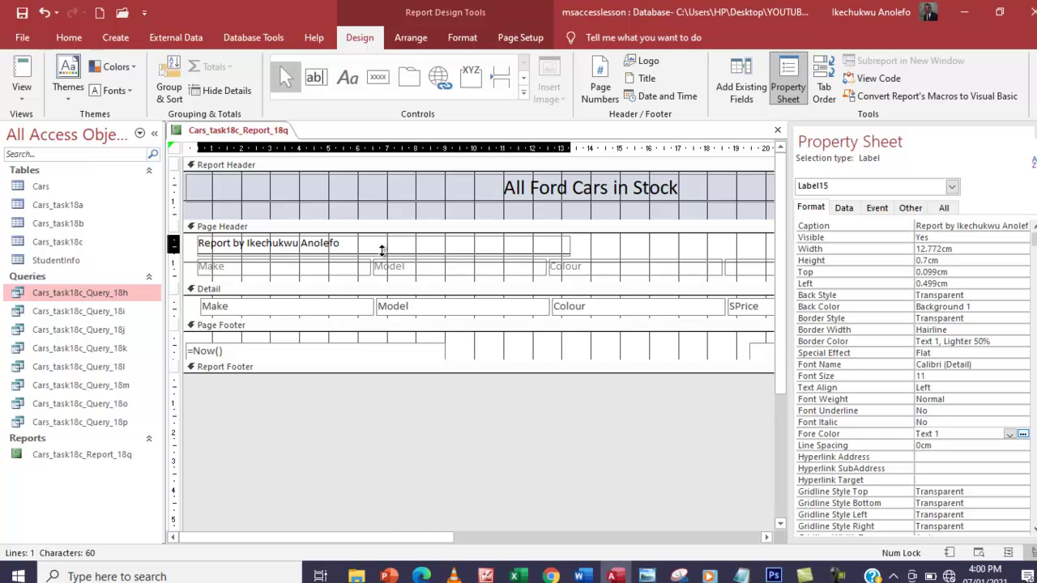
pyautogui.moveTo(382, 249); pyautogui.dragTo(382, 247)
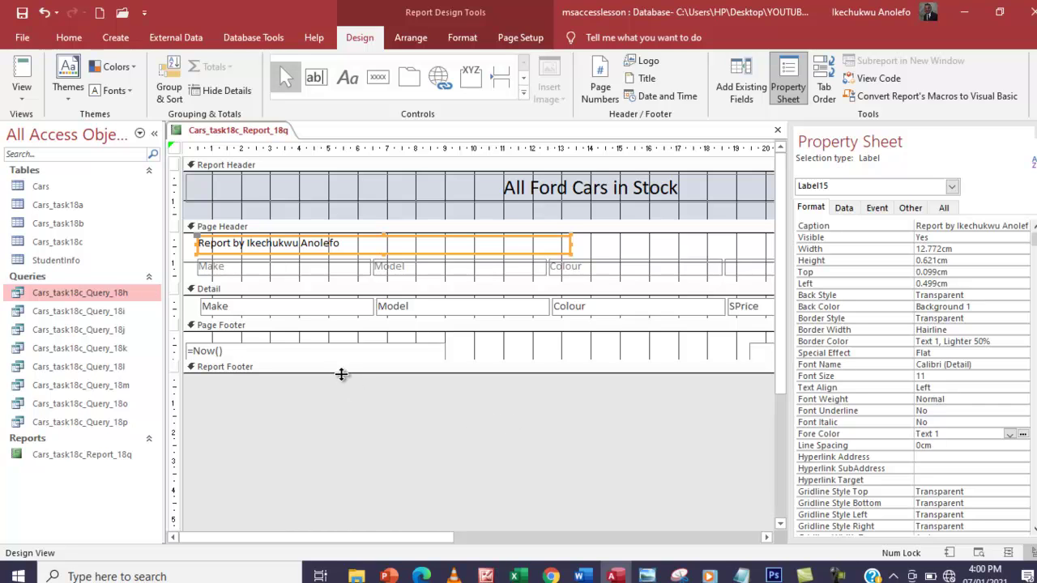
pyautogui.click(22, 76)
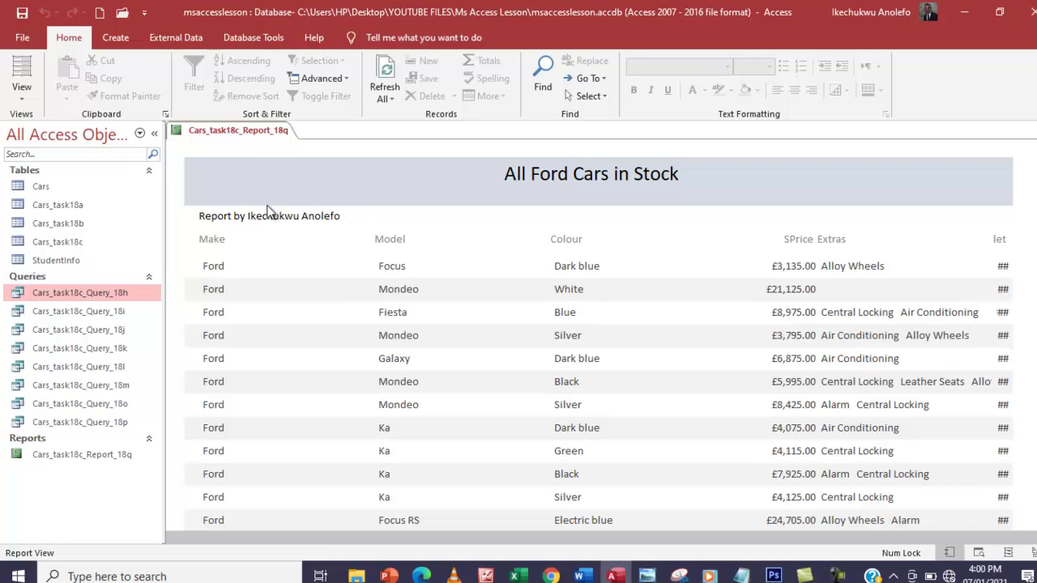
# Return the report to Design view and close the Property Sheet pane.
pyautogui.click(22, 77)
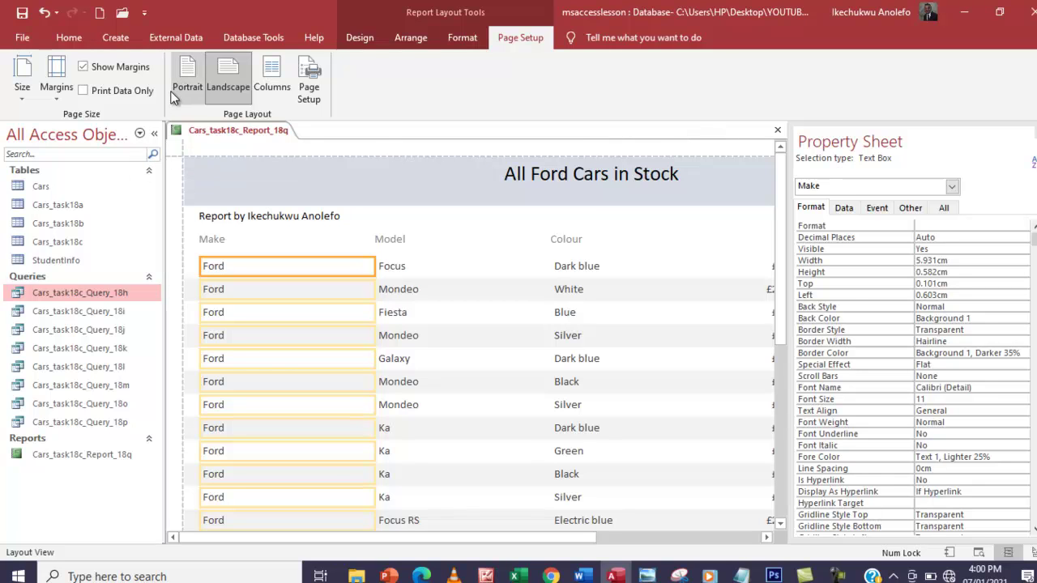
pyautogui.click(66, 35)
pyautogui.click(22, 97)
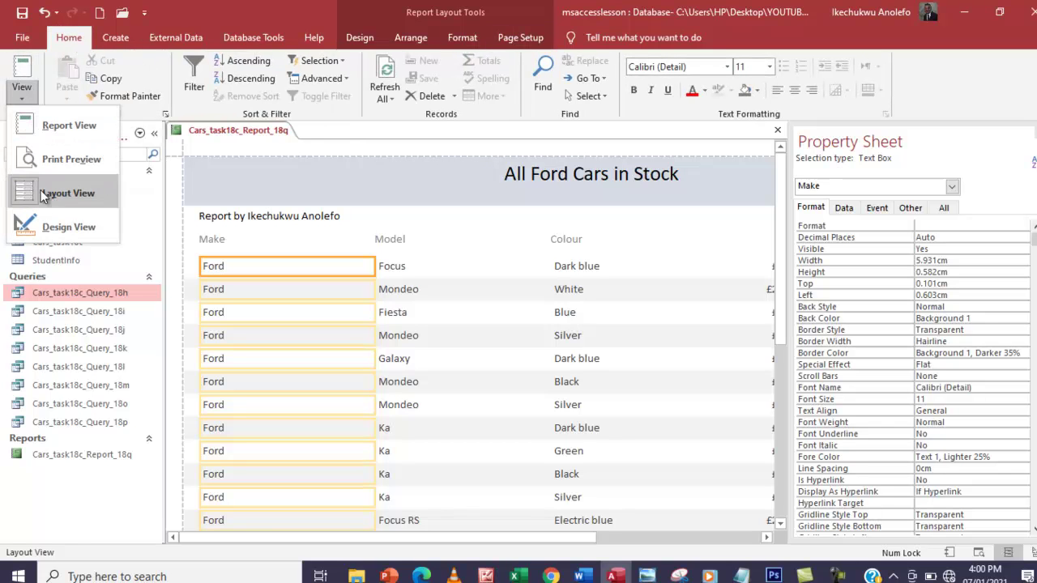
pyautogui.click(64, 225)
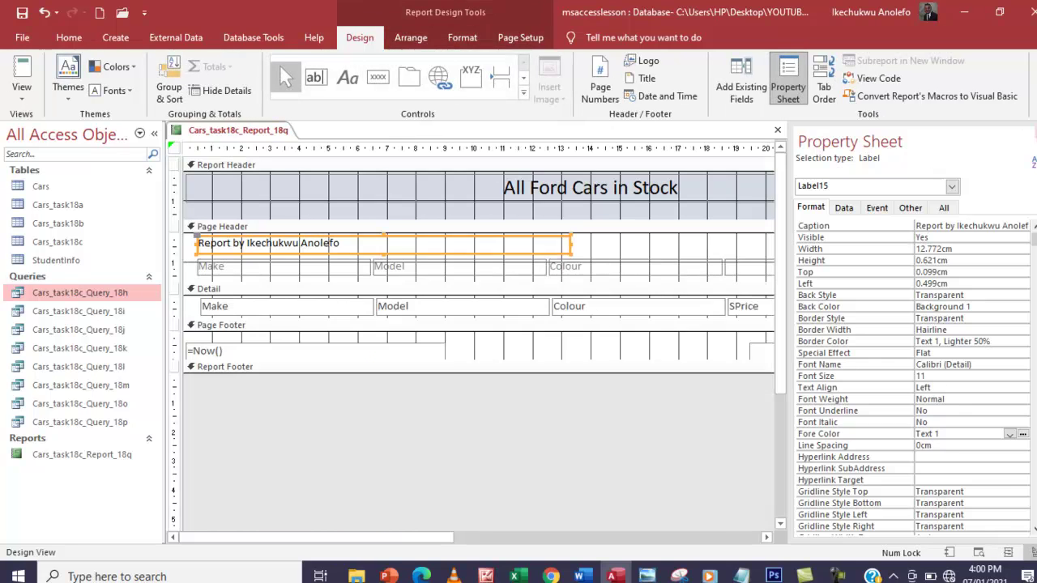
pyautogui.click(1026, 131)
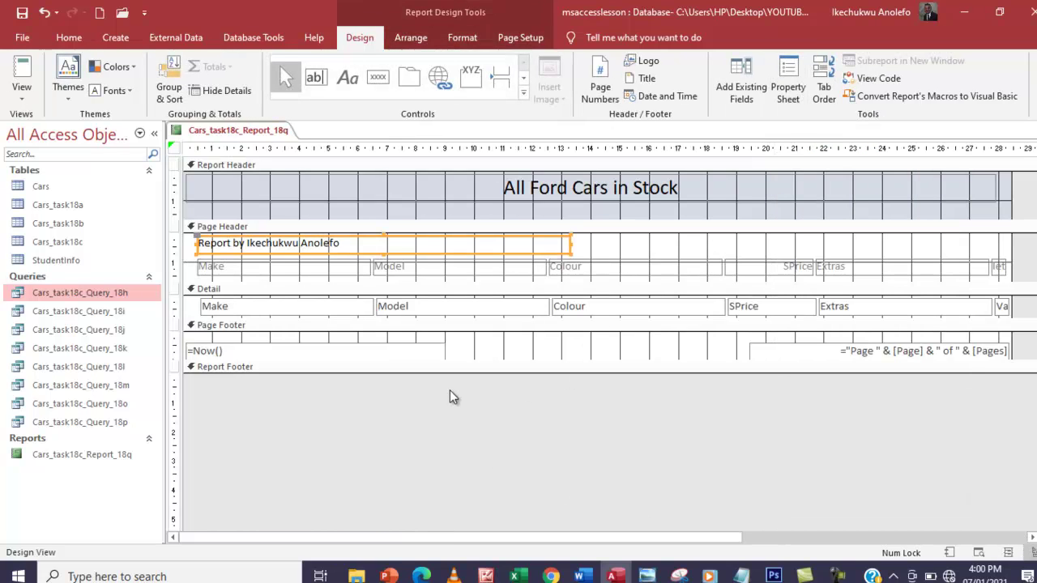
# Underline the 'All Ford cars in stock' title and subtitle requirements in red in the Task 18q brief.
pyautogui.click(679, 576)
pyautogui.moveTo(262, 413); pyautogui.dragTo(438, 418)
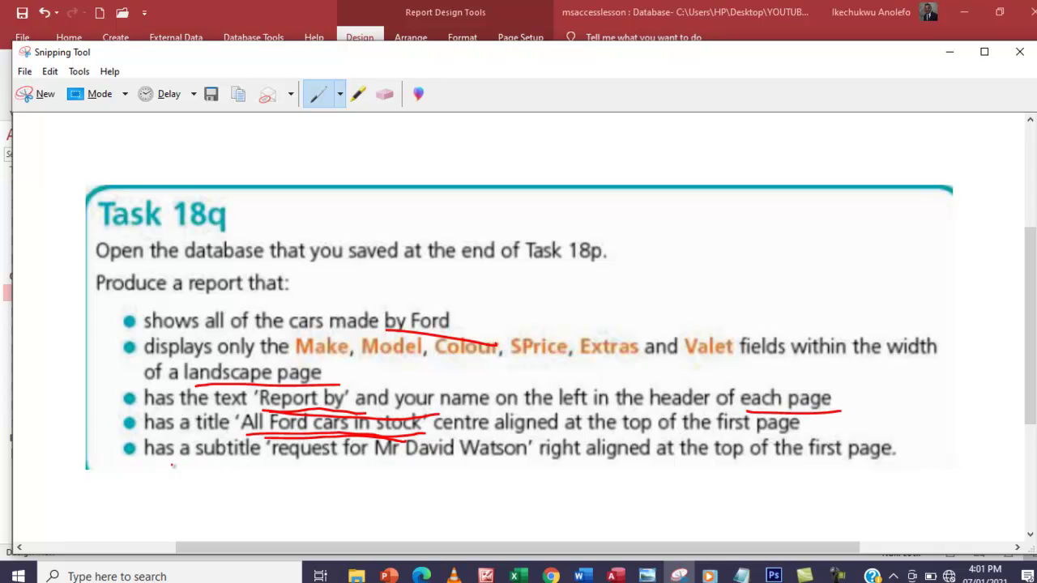
pyautogui.moveTo(278, 465); pyautogui.dragTo(531, 459)
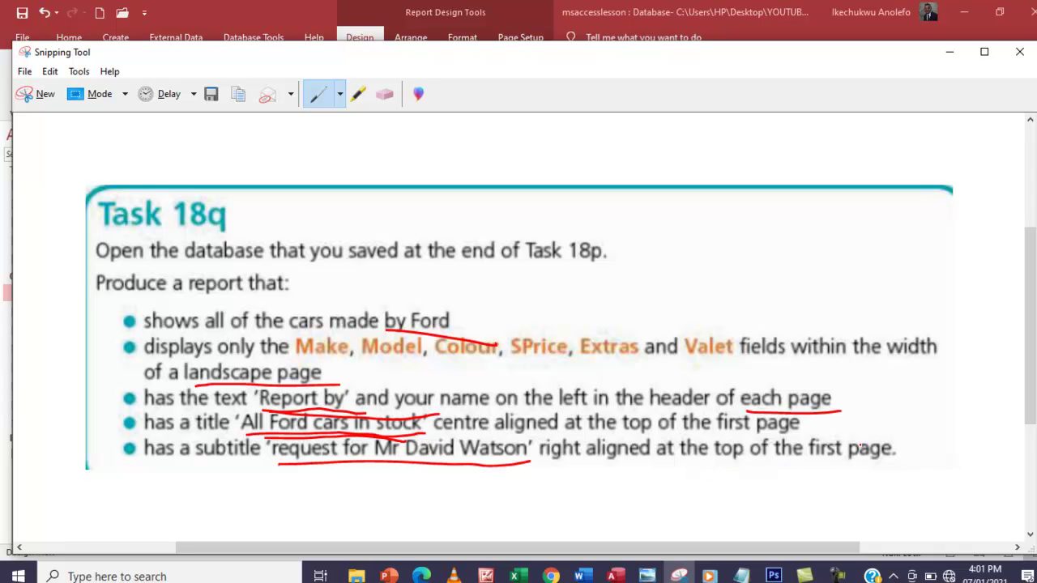
pyautogui.moveTo(616, 571)
pyautogui.click(570, 495)
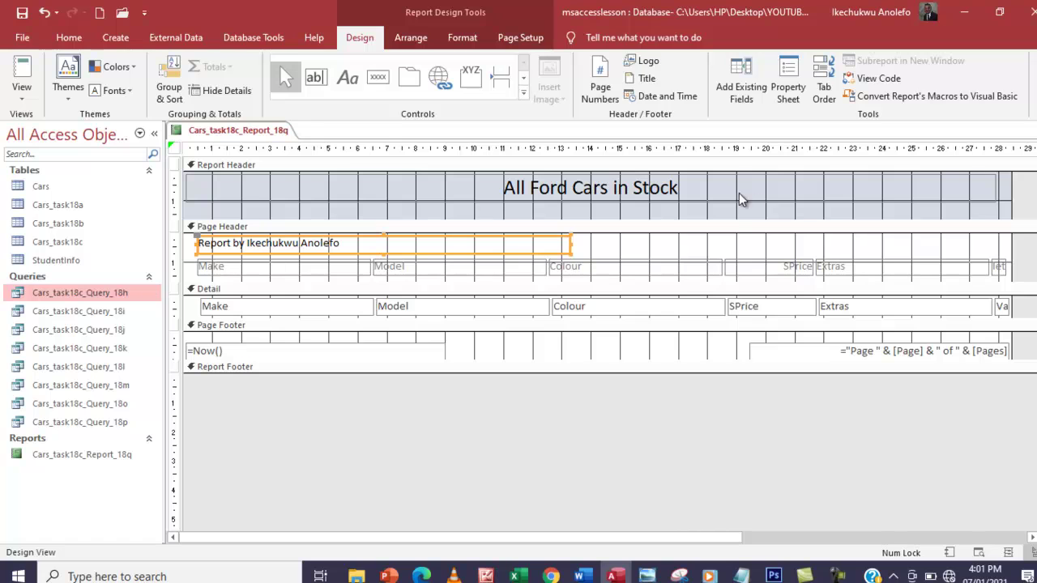
# Draw a label across the Report Header beneath the title and clear its mistyped text.
pyautogui.click(347, 78)
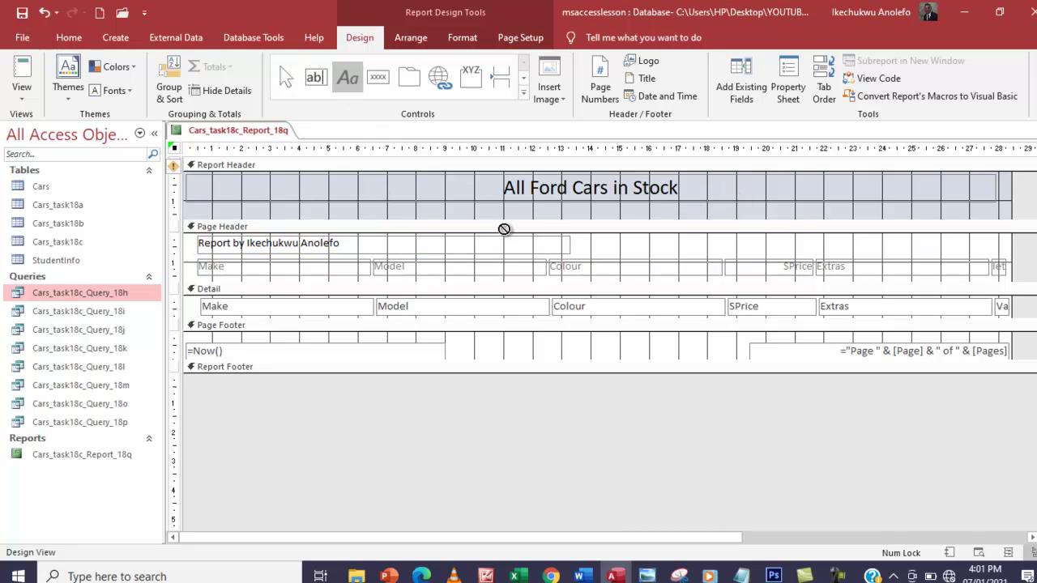
pyautogui.moveTo(200, 195); pyautogui.dragTo(996, 217)
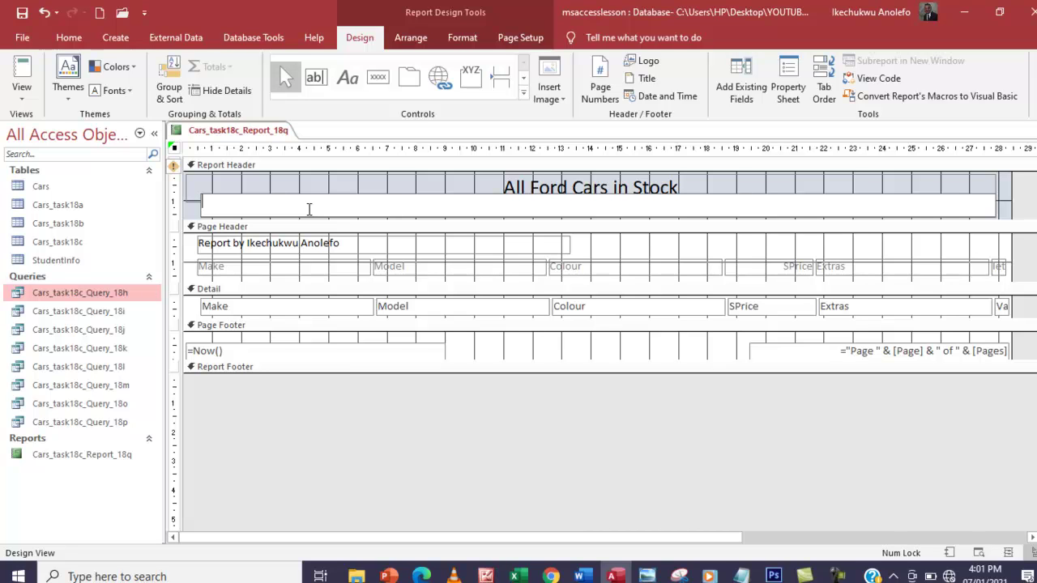
pyautogui.write('repo')
pyautogui.click(678, 575)
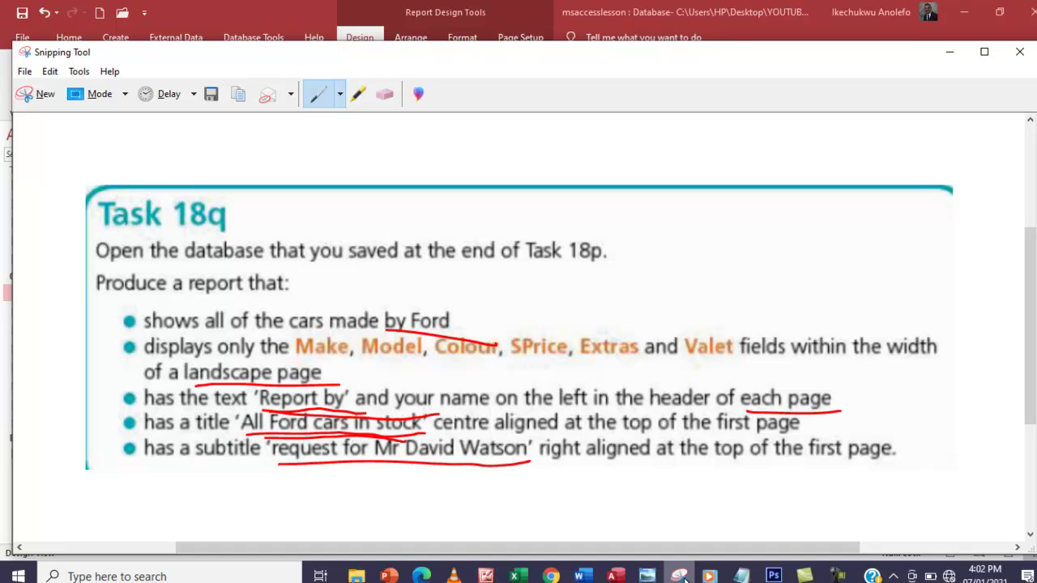
pyautogui.click(616, 575)
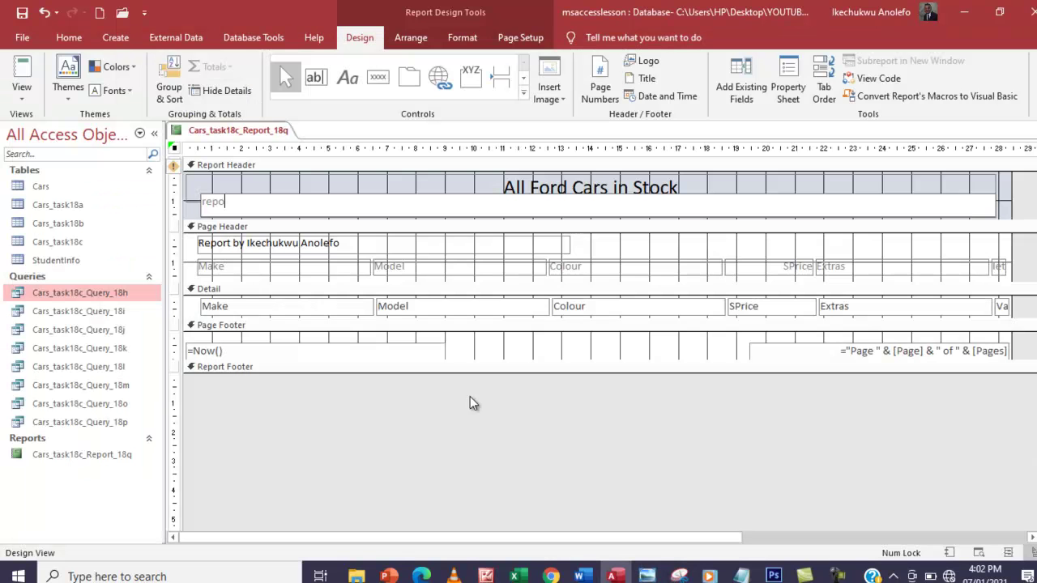
pyautogui.moveTo(230, 205); pyautogui.dragTo(208, 207)
pyautogui.press('BackSpace')
# Type the subtitle 'Request for' followed by the requester's name.
pyautogui.write('Request for')
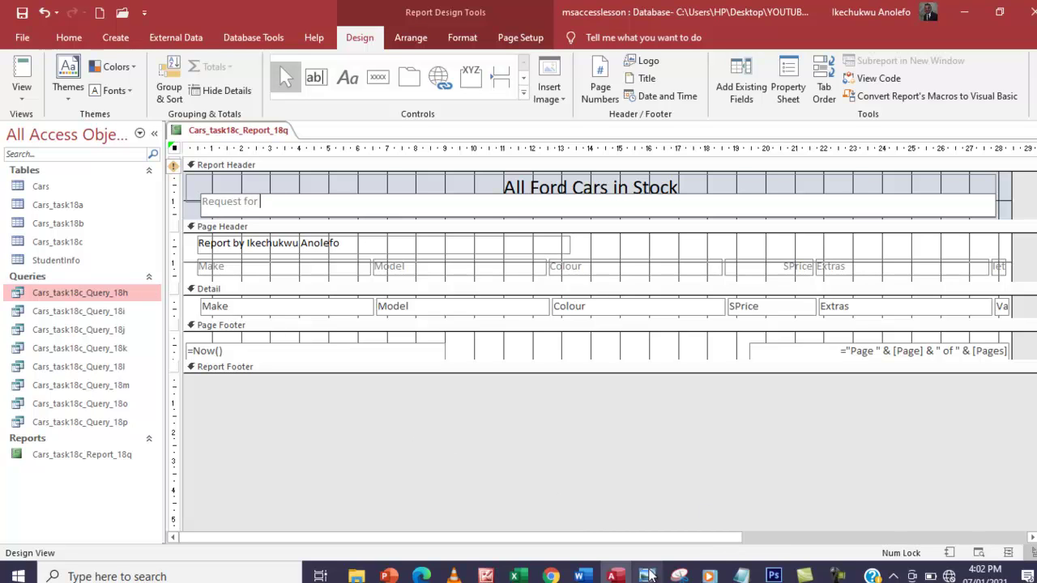
pyautogui.click(648, 511)
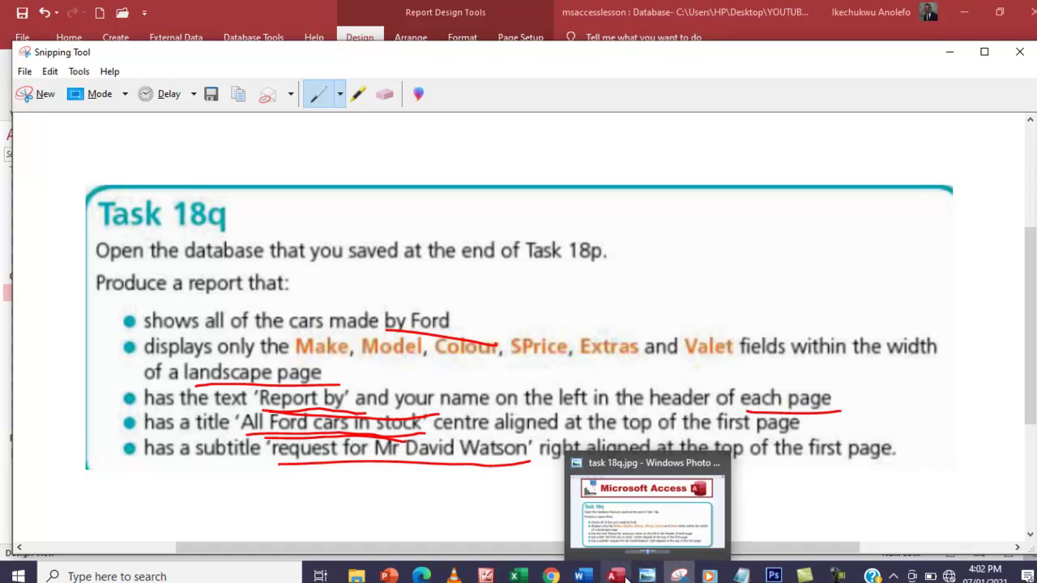
pyautogui.click(580, 547)
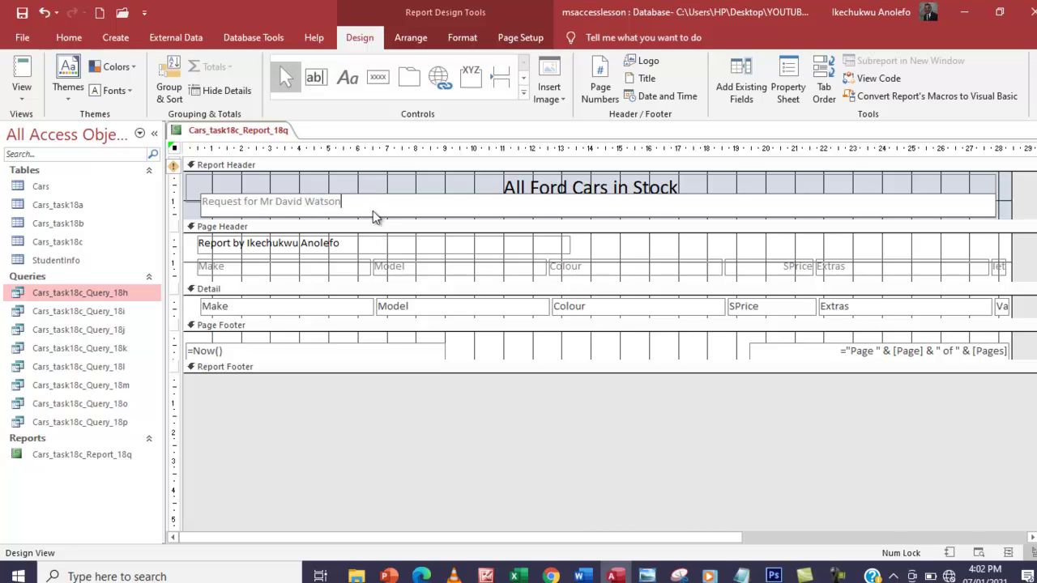
pyautogui.keyDown('shift'); pyautogui.click(204, 204); pyautogui.keyUp('shift')
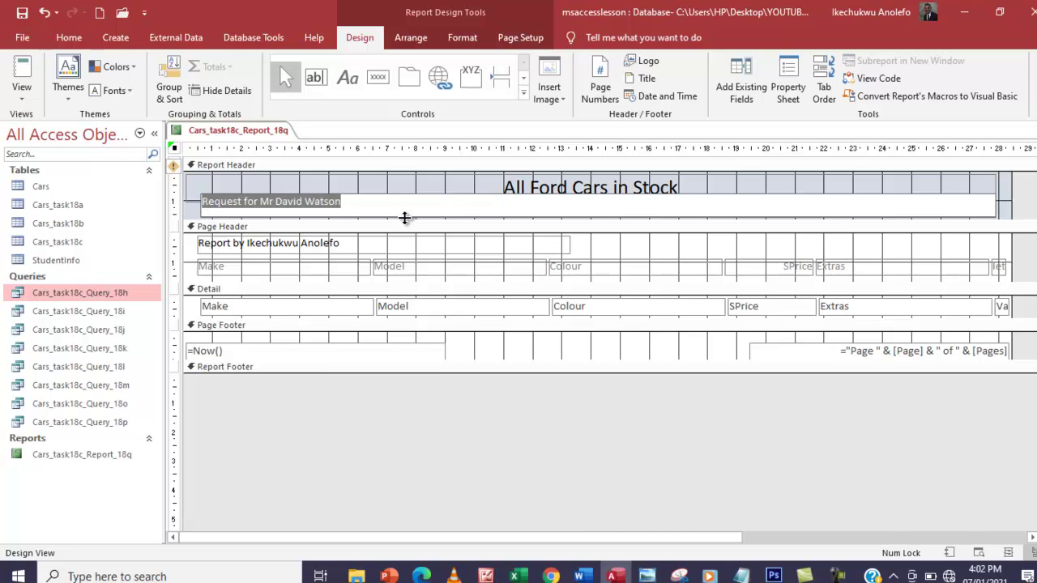
# Lower the subtitle label's top edge to 1.011cm, just beneath the title.
pyautogui.click(431, 203)
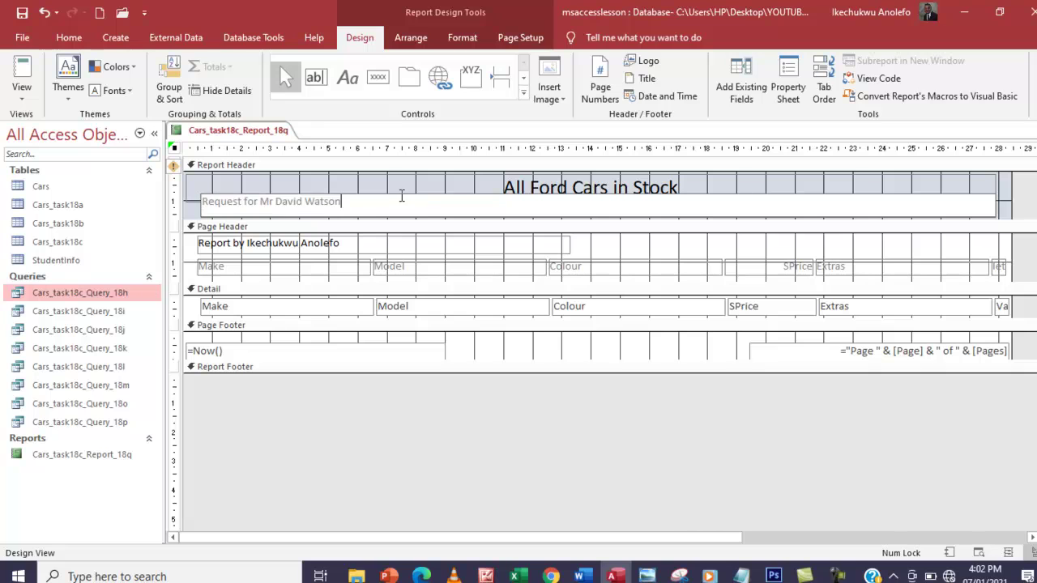
pyautogui.click(372, 193)
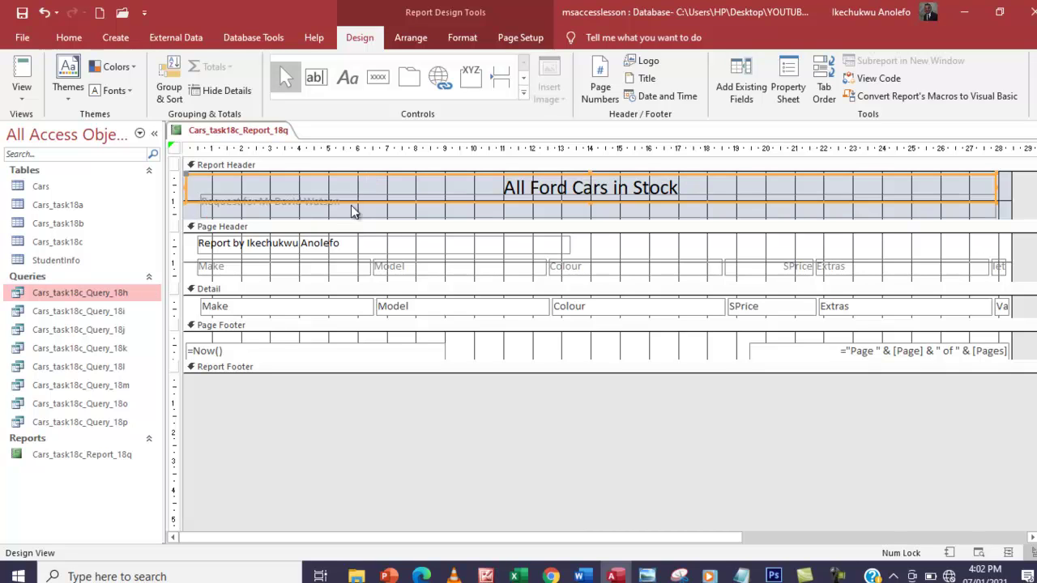
pyautogui.click(332, 215)
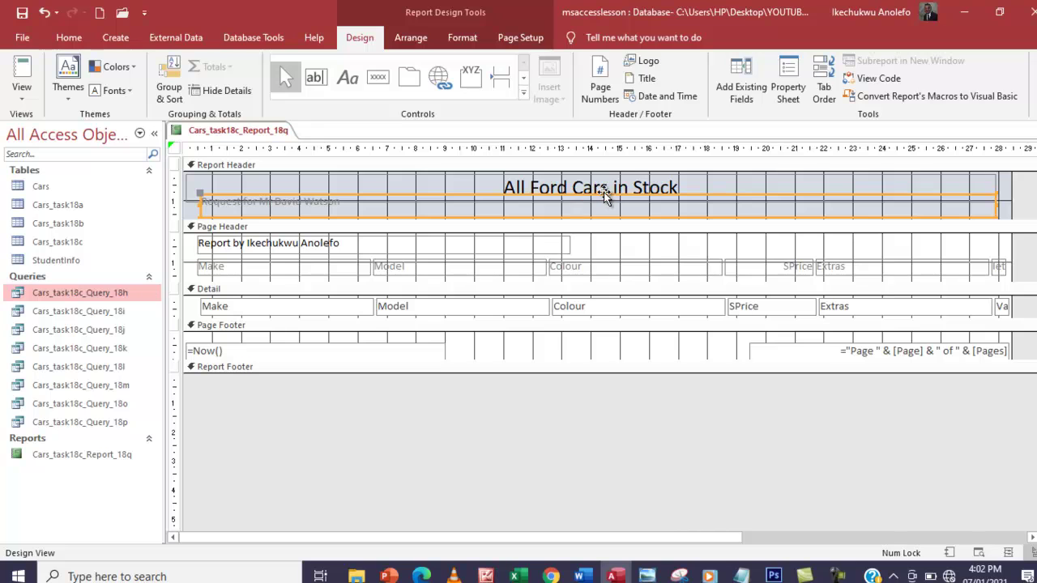
pyautogui.moveTo(598, 193); pyautogui.dragTo(597, 201)
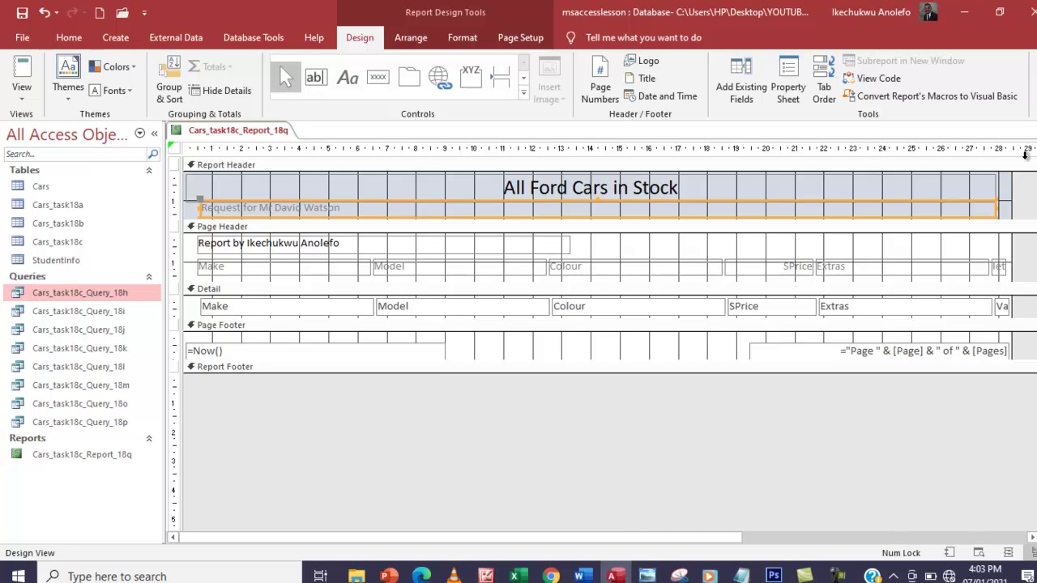
pyautogui.click(795, 93)
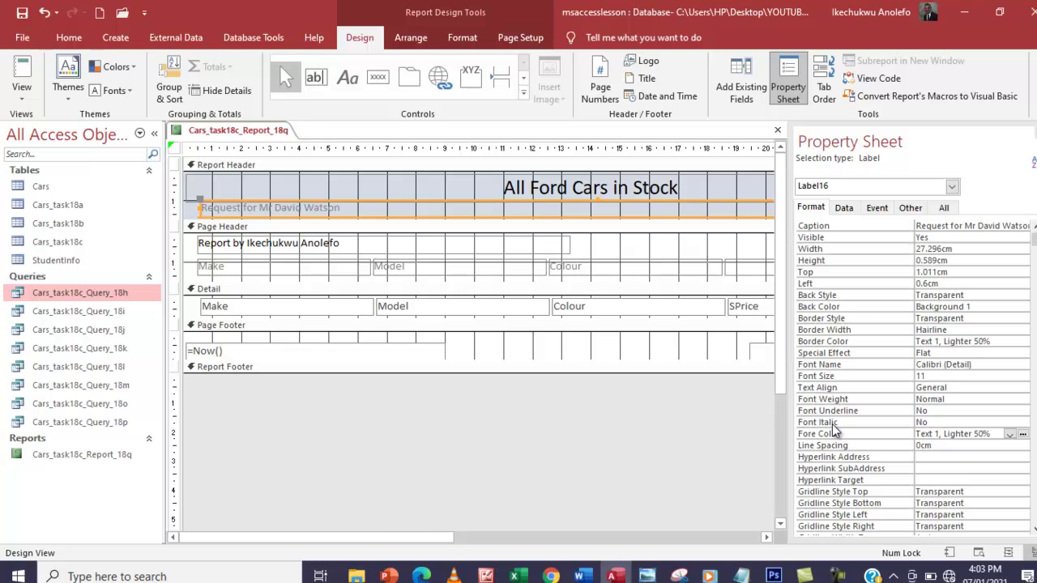
# Give the subtitle Right text alignment and Text 1 font colour, then close the Property Sheet.
pyautogui.click(953, 386)
pyautogui.click(1024, 388)
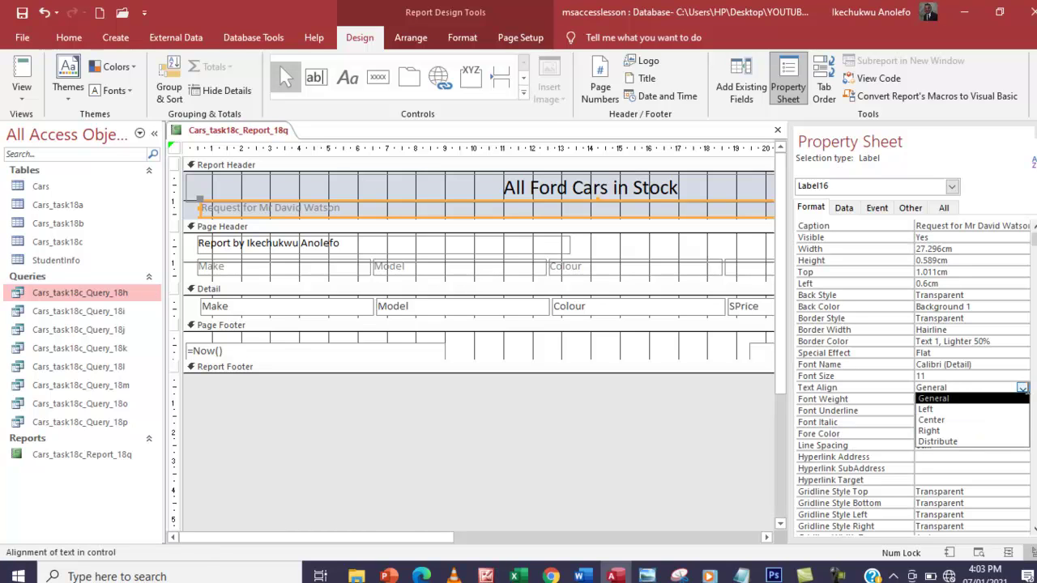
pyautogui.click(929, 431)
pyautogui.moveTo(646, 576)
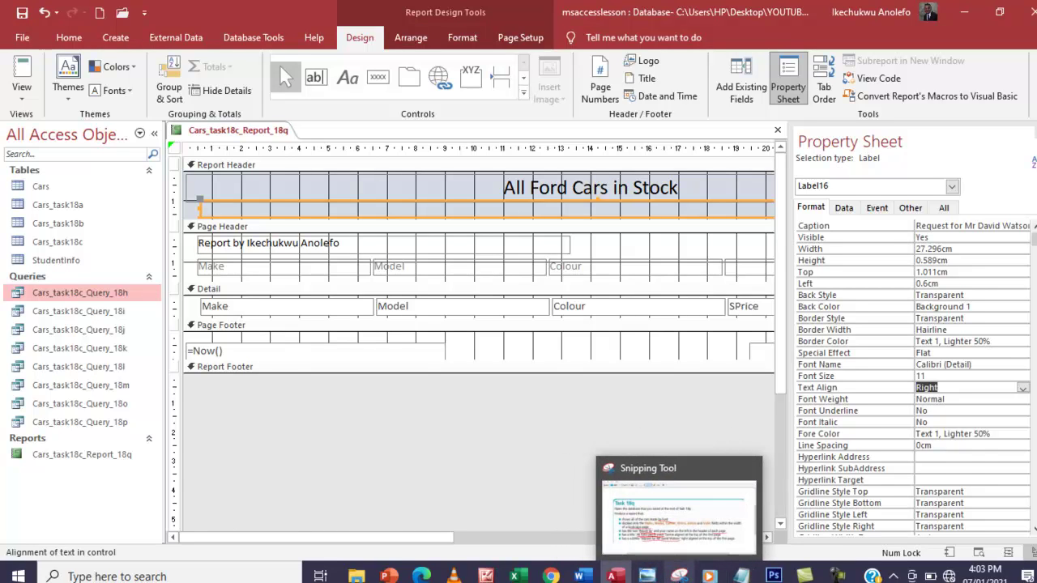
pyautogui.click(679, 575)
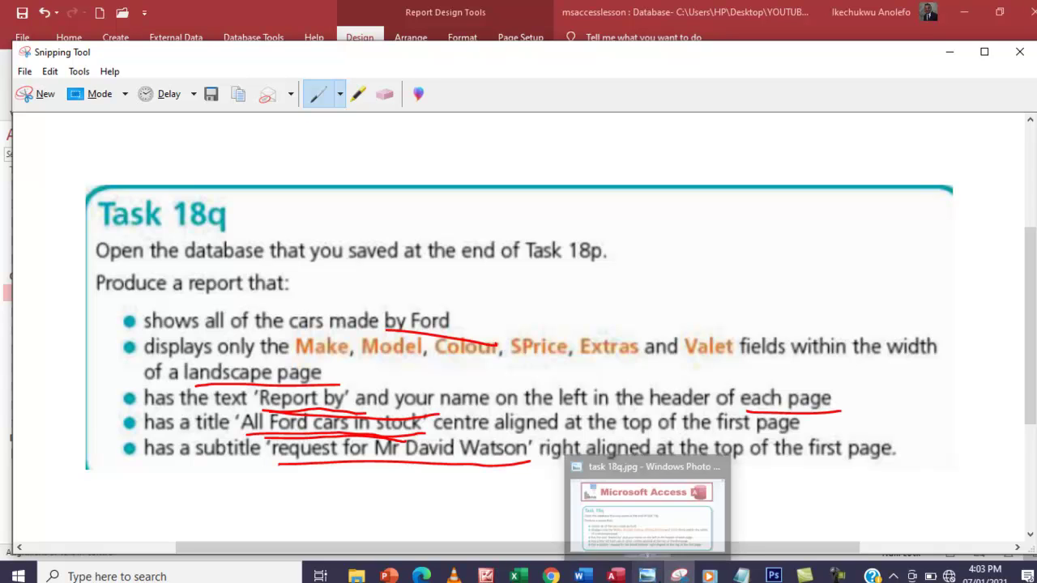
pyautogui.click(616, 576)
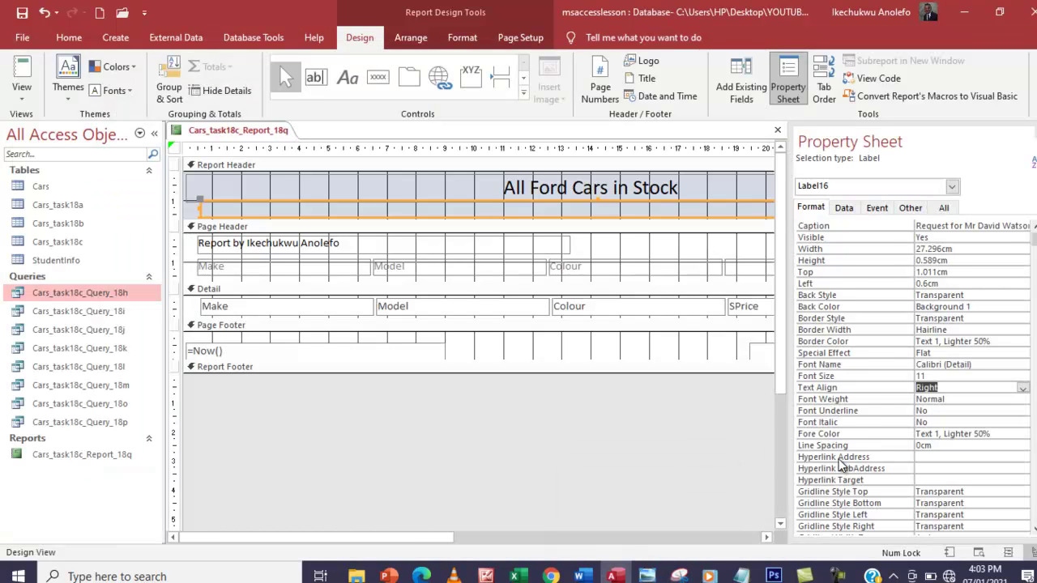
pyautogui.click(954, 435)
pyautogui.click(1010, 434)
pyautogui.click(935, 207)
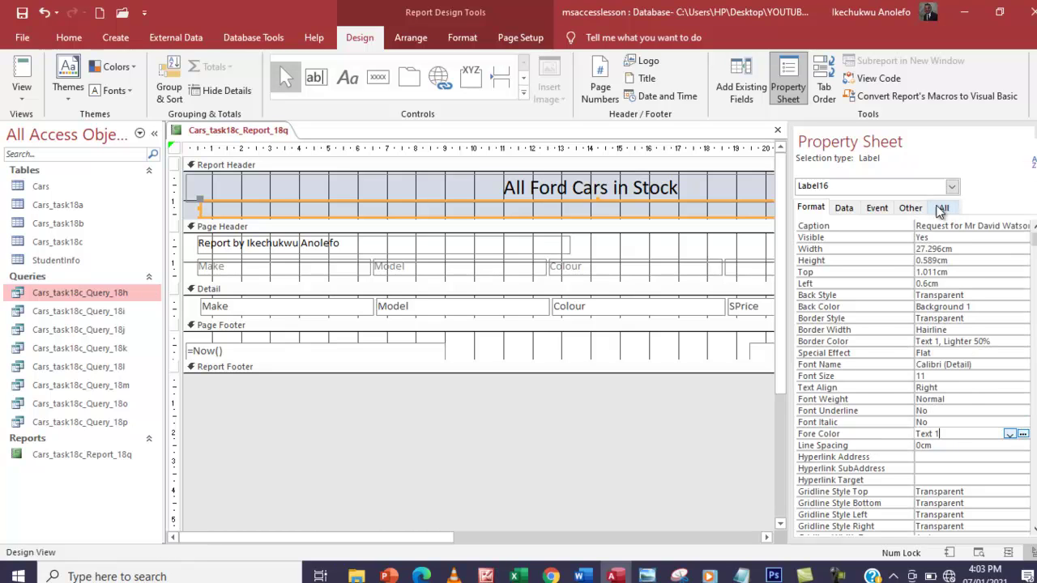
pyautogui.click(1034, 139)
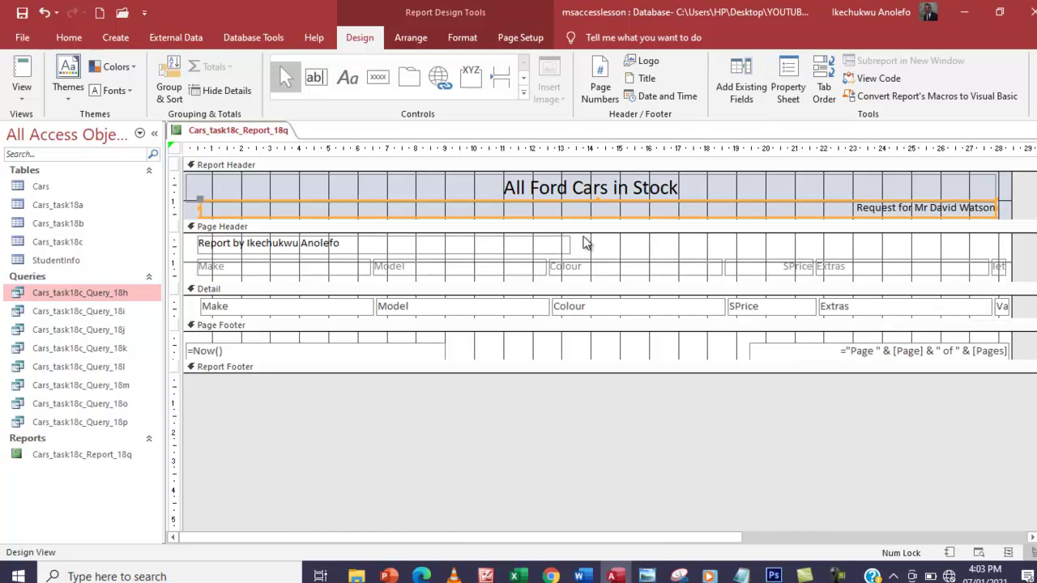
# Switch to Report View and scroll through the Ford car records.
pyautogui.click(22, 73)
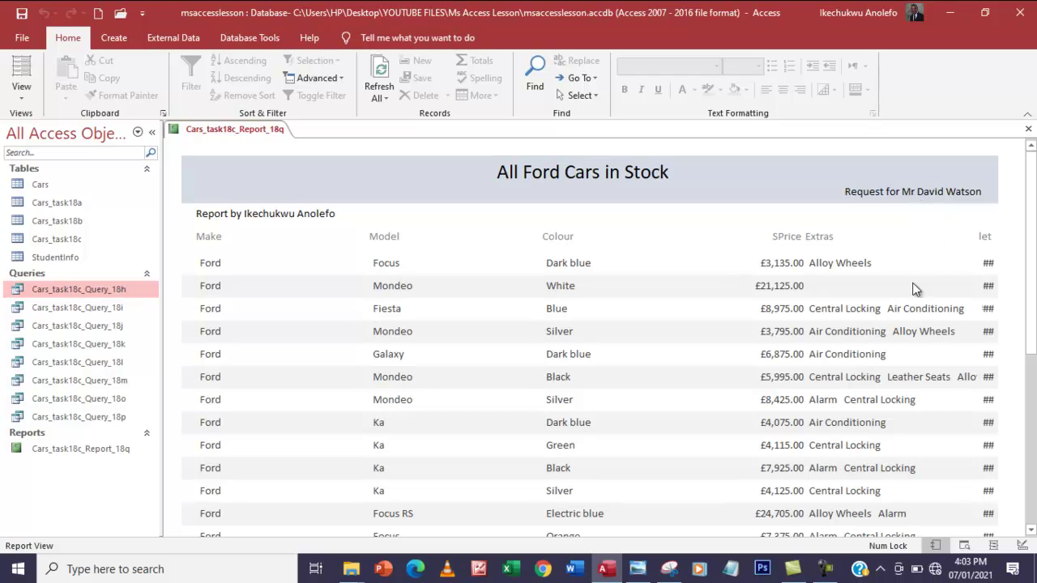
pyautogui.scroll(-2, 543, 324)
pyautogui.scroll(2, 543, 324)
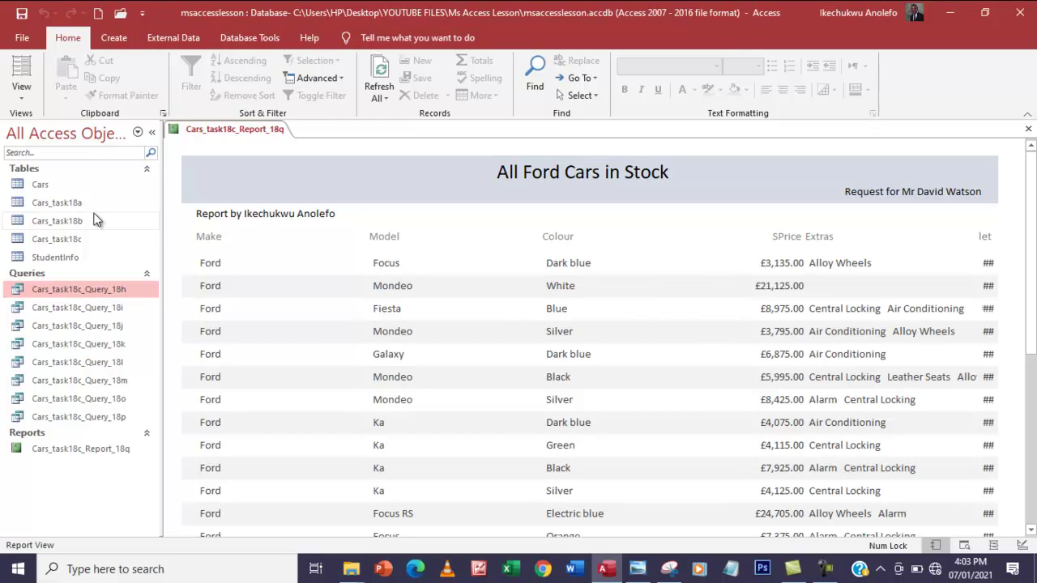
pyautogui.click(22, 95)
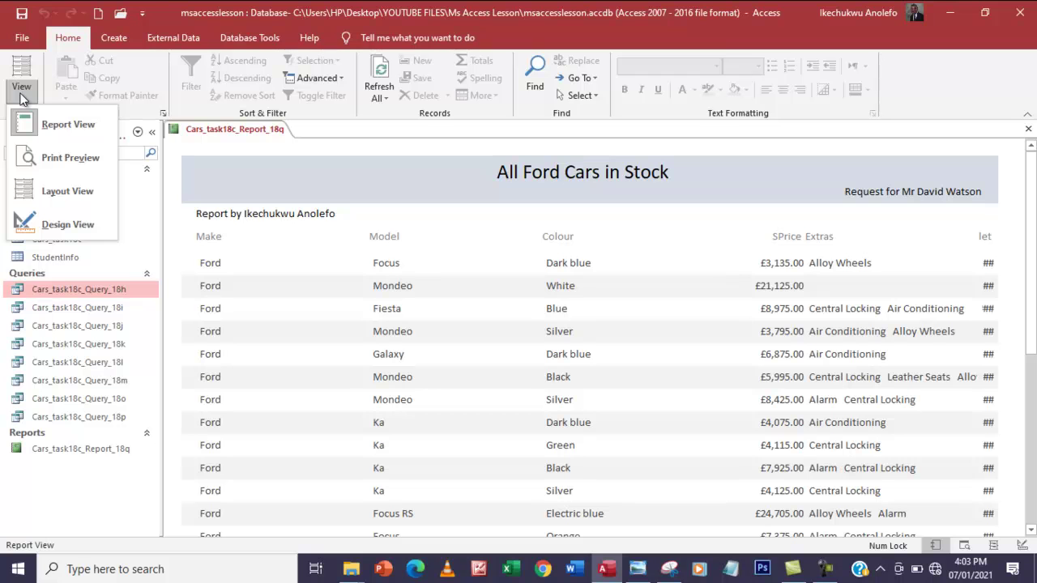
# Switch to Layout View and narrow the Make and Model columns.
pyautogui.click(49, 197)
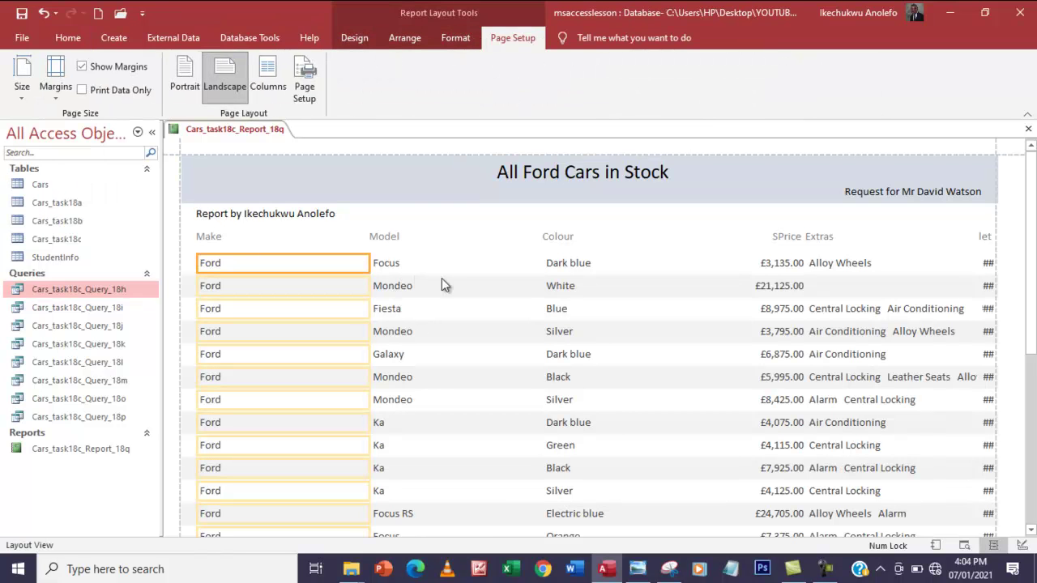
pyautogui.click(217, 240)
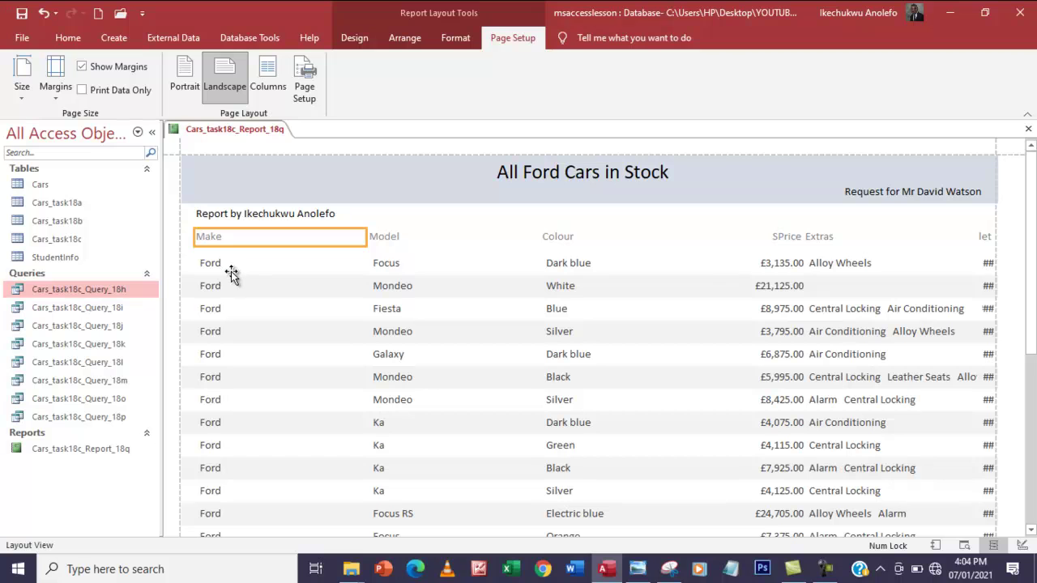
pyautogui.keyDown('shift'); pyautogui.click(225, 267); pyautogui.keyUp('shift')
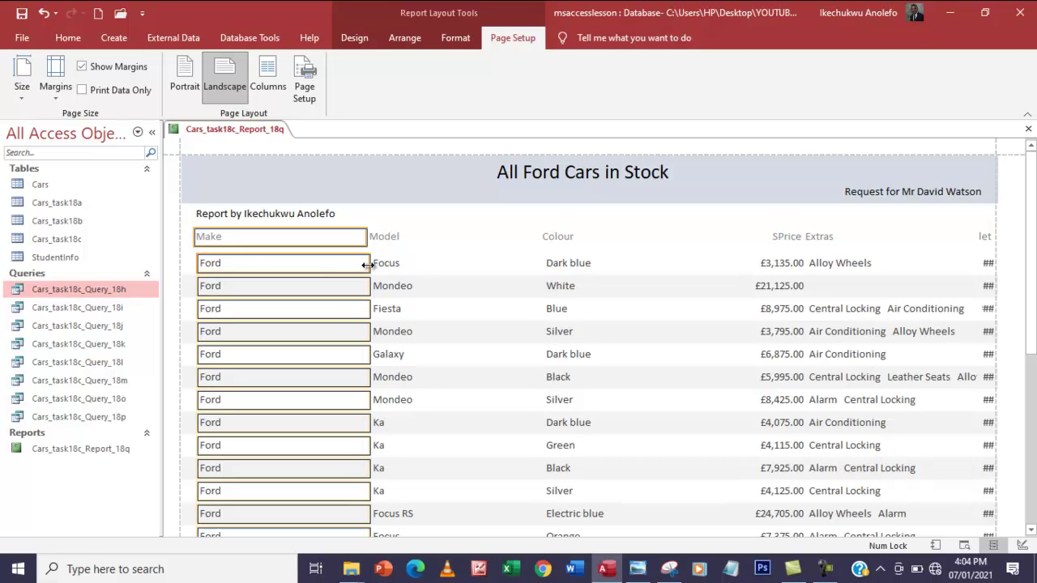
pyautogui.moveTo(361, 265); pyautogui.dragTo(271, 270)
pyautogui.click(380, 235)
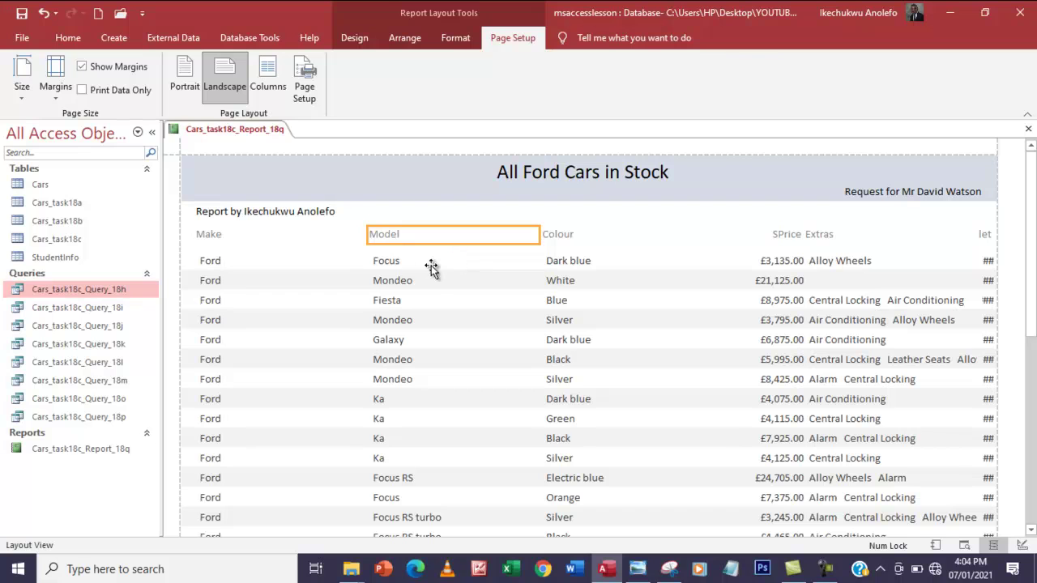
pyautogui.click(387, 260)
pyautogui.moveTo(536, 235); pyautogui.dragTo(455, 246)
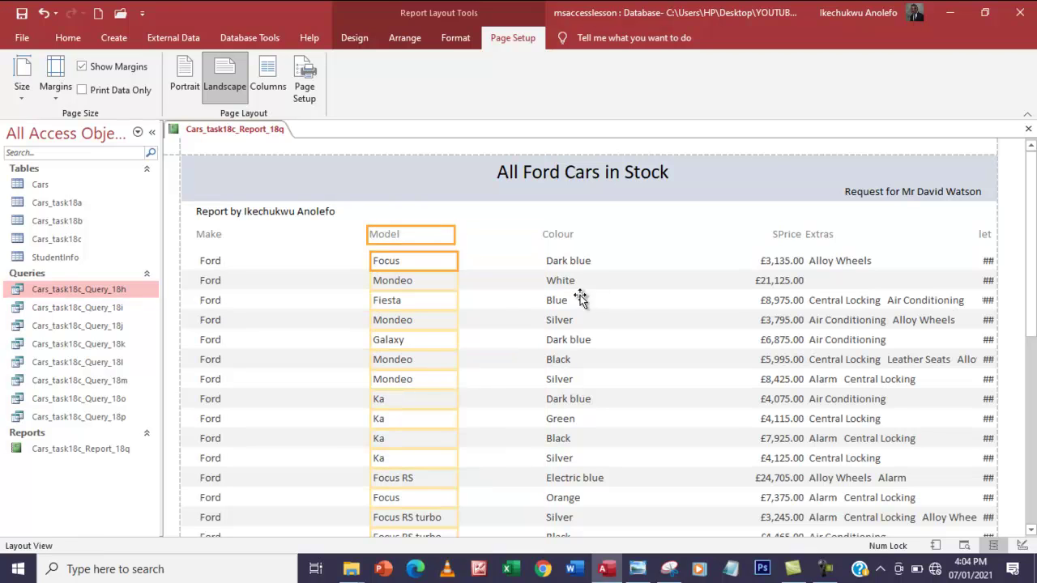
# Try narrowing the Colour column, then select the SPrice heading.
pyautogui.click(559, 238)
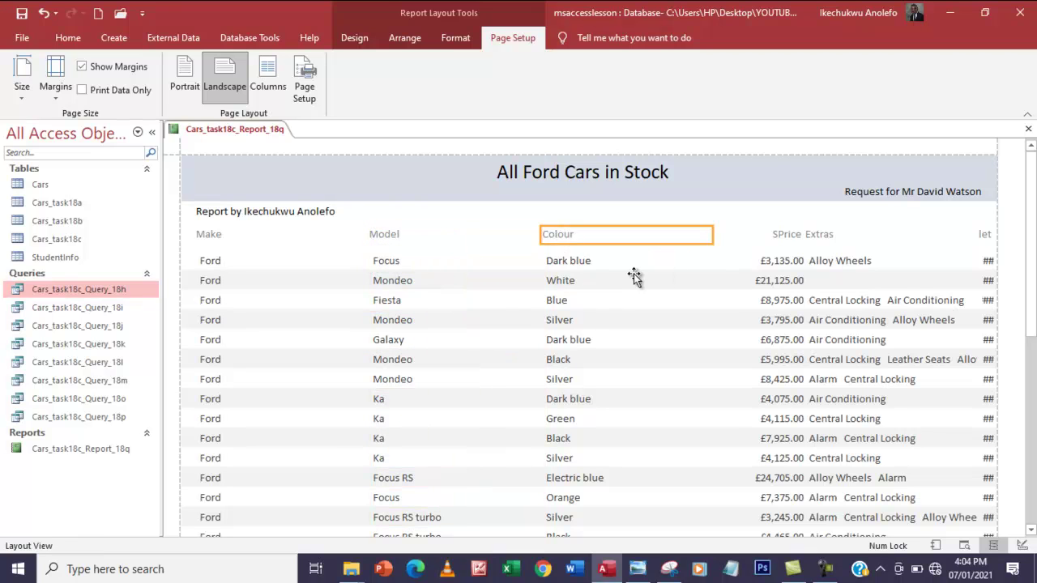
pyautogui.click(581, 265)
pyautogui.moveTo(714, 261); pyautogui.dragTo(619, 267)
pyautogui.click(777, 234)
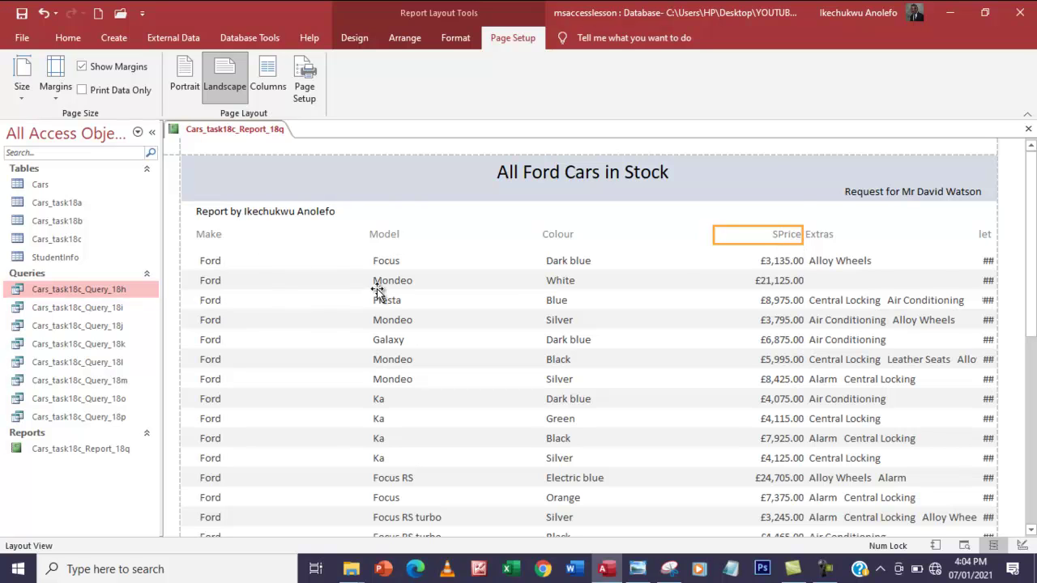
pyautogui.scroll(-1, 452, 371)
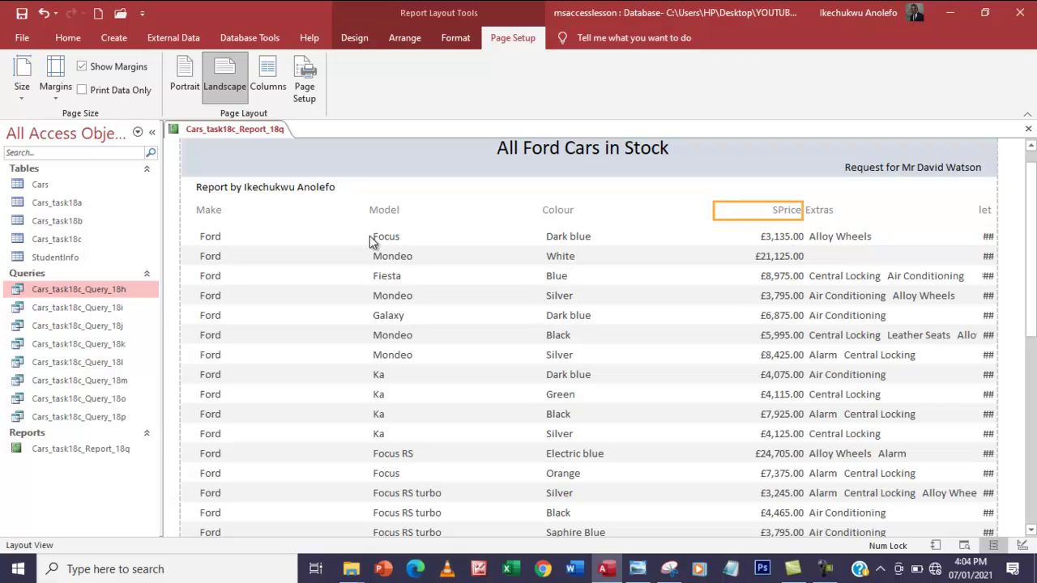
# Reselect the Model column and nudge it and its heading slightly right.
pyautogui.click(386, 212)
pyautogui.keyDown('shift'); pyautogui.click(390, 235); pyautogui.keyUp('shift')
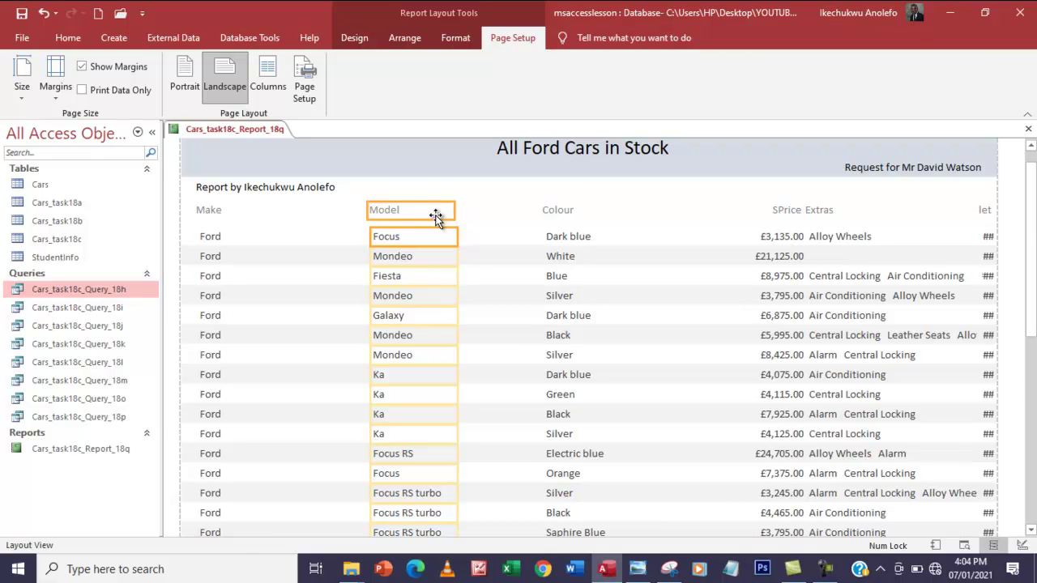
pyautogui.moveTo(437, 214); pyautogui.dragTo(440, 214)
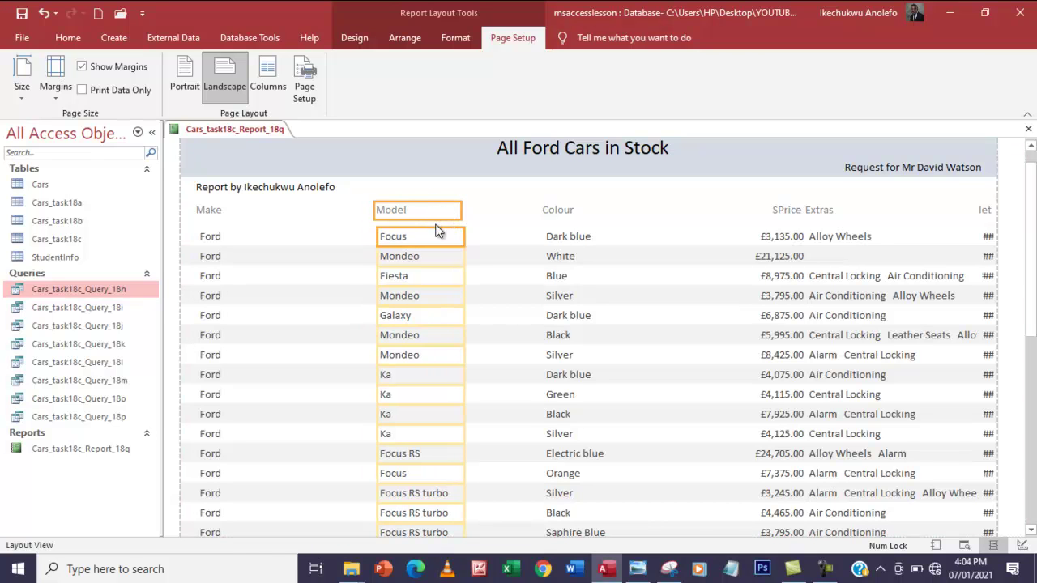
pyautogui.click(427, 246)
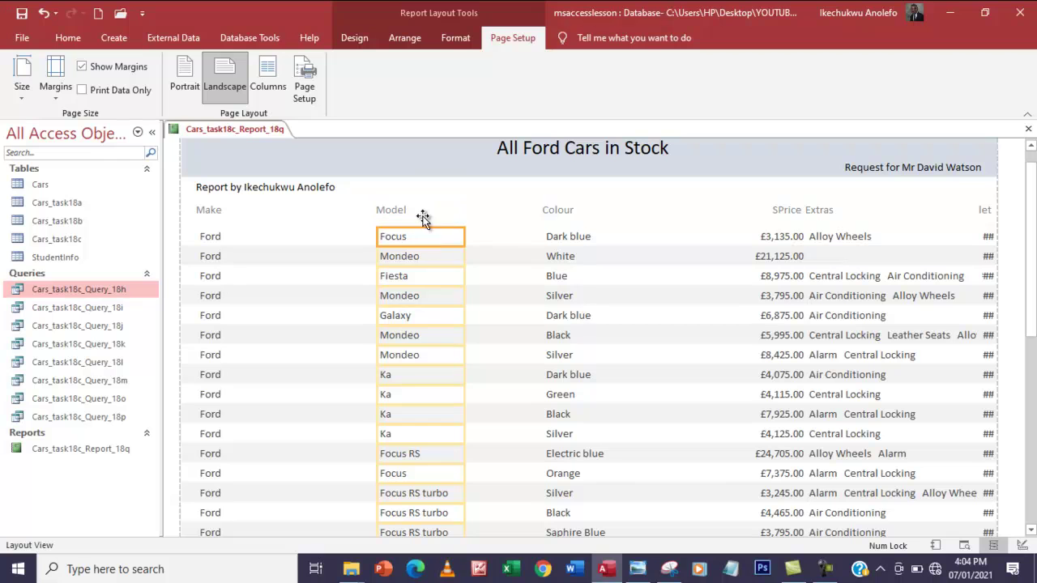
pyautogui.click(401, 212)
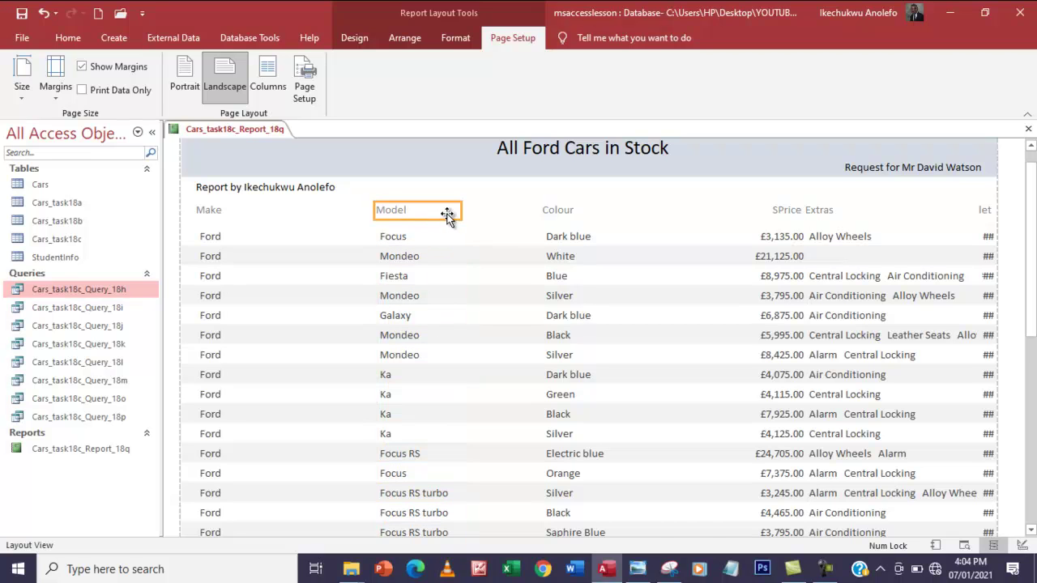
pyautogui.moveTo(452, 211); pyautogui.dragTo(420, 241)
# Move the Model and Colour columns left so they sit beside Make.
pyautogui.keyDown('ctrl'); pyautogui.click(414, 259); pyautogui.keyUp('ctrl')
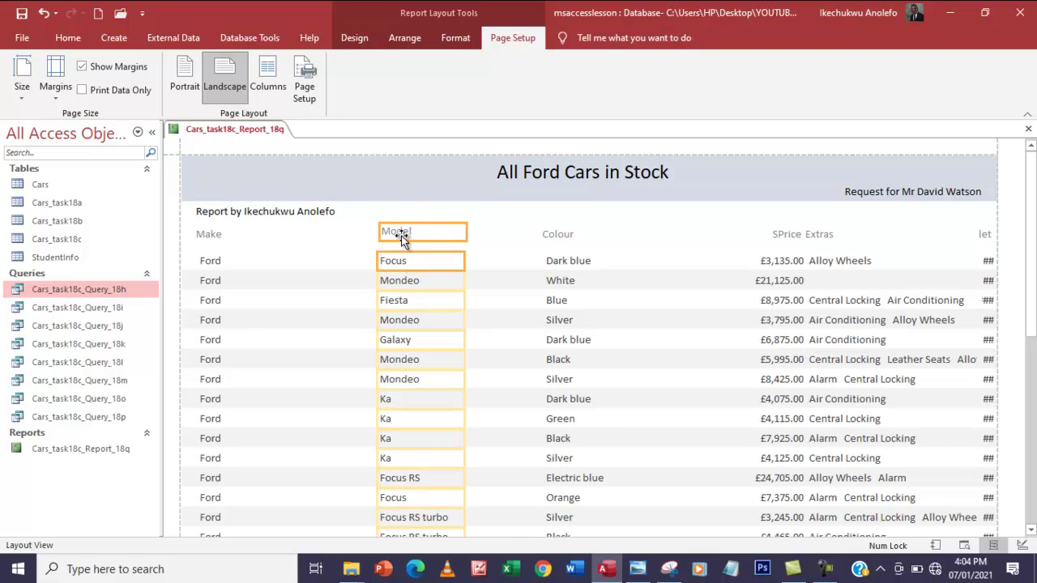
pyautogui.moveTo(398, 234); pyautogui.dragTo(315, 250)
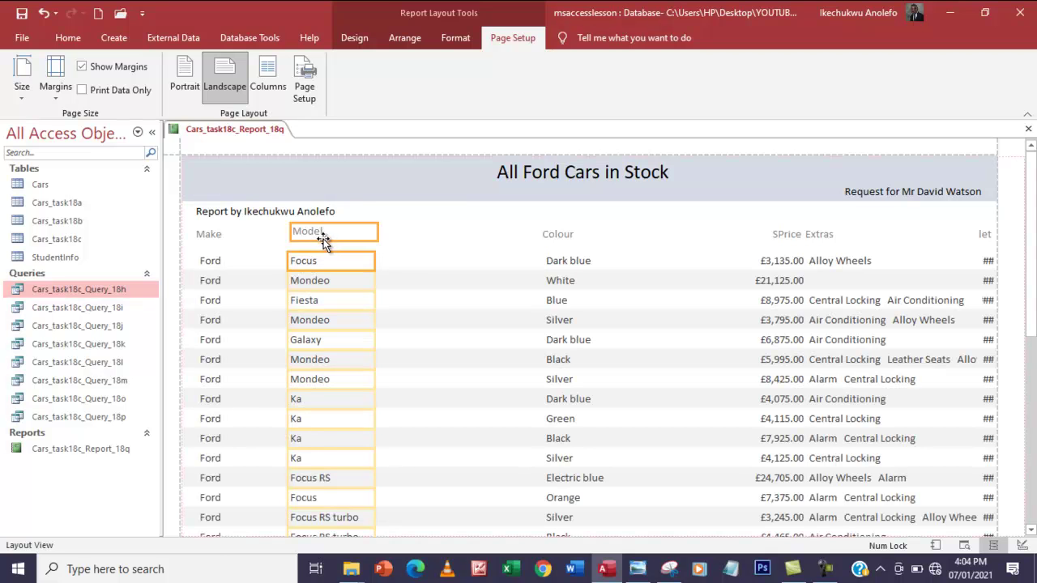
pyautogui.moveTo(304, 231); pyautogui.dragTo(299, 242)
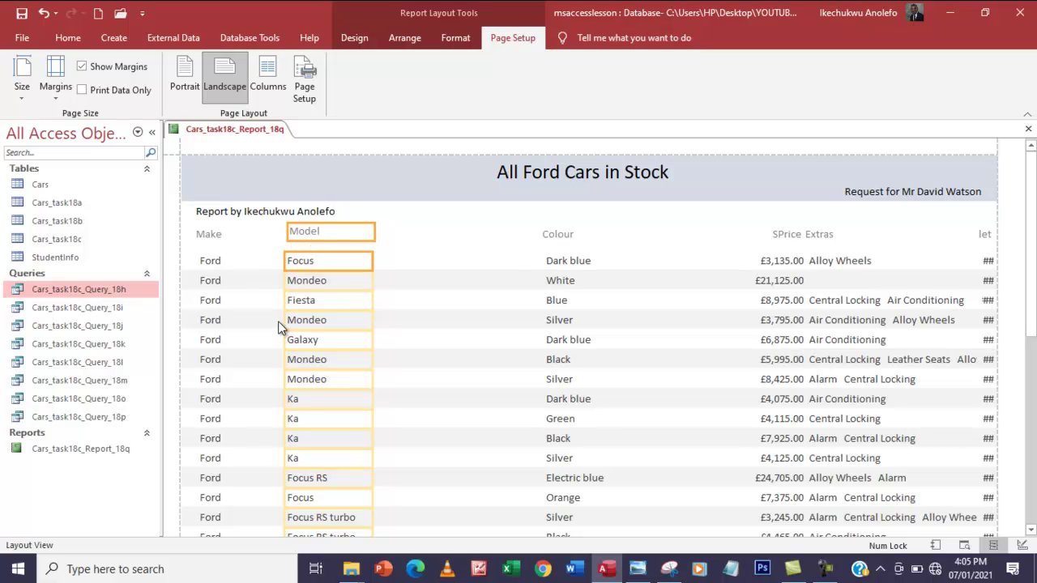
pyautogui.click(557, 235)
pyautogui.keyDown('ctrl'); pyautogui.click(556, 264); pyautogui.keyUp('ctrl')
pyautogui.moveTo(554, 235); pyautogui.dragTo(413, 253)
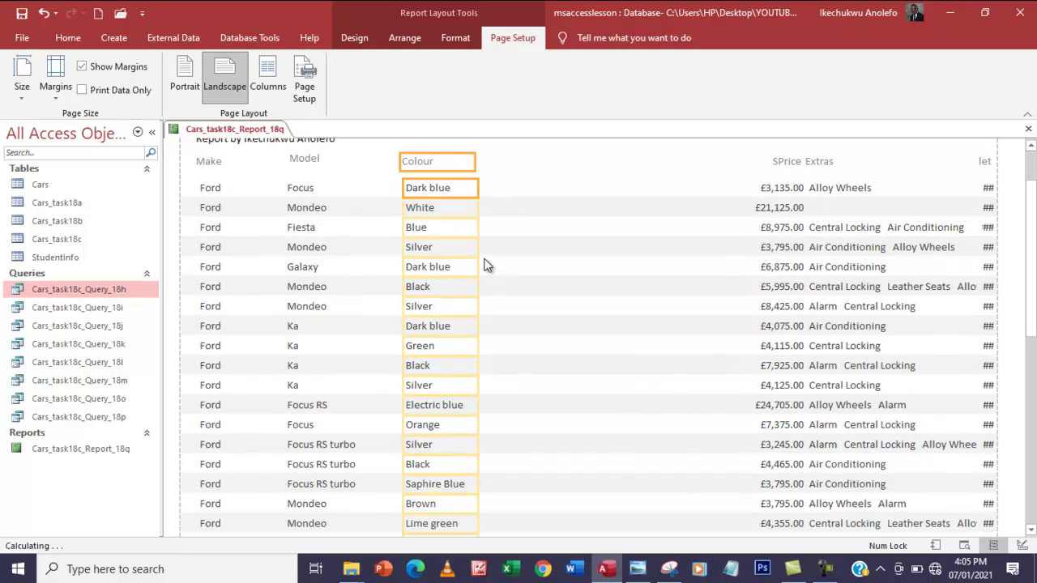
# Narrow the SPrice column and move it beside Colour.
pyautogui.click(776, 234)
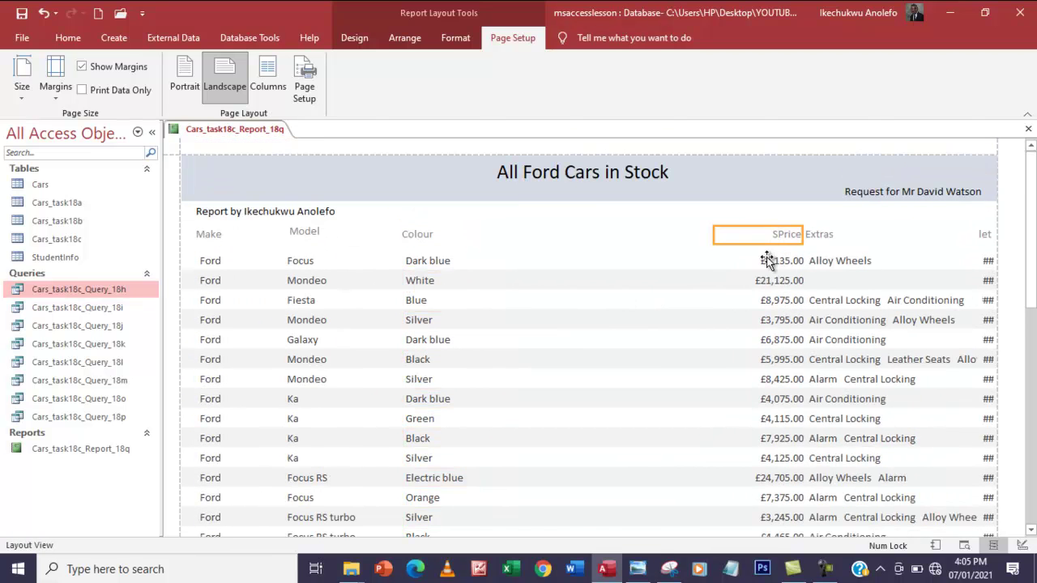
pyautogui.keyDown('ctrl'); pyautogui.click(781, 265); pyautogui.keyUp('ctrl')
pyautogui.moveTo(802, 234); pyautogui.dragTo(774, 234)
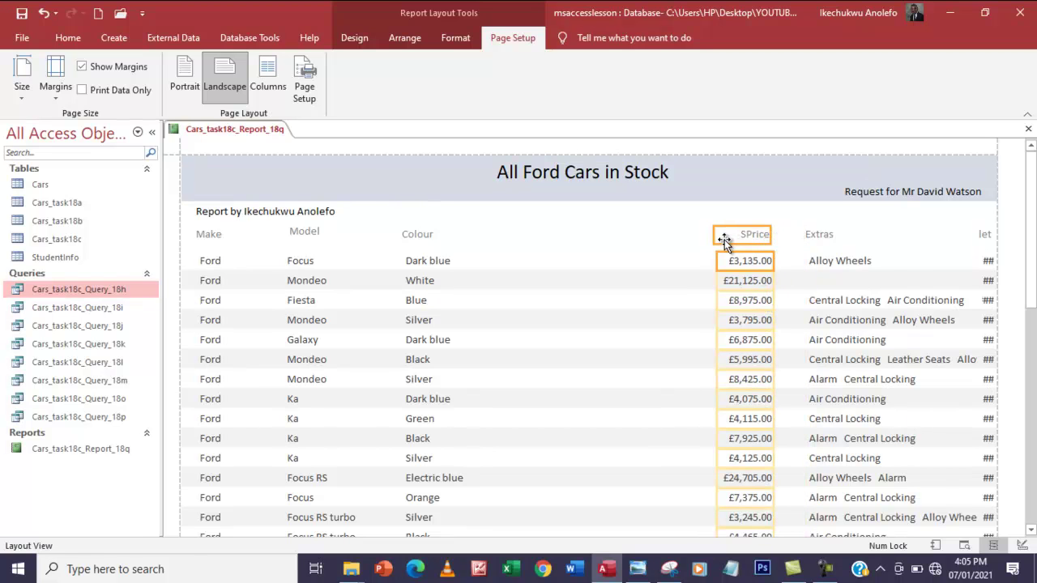
pyautogui.moveTo(725, 240); pyautogui.dragTo(547, 246)
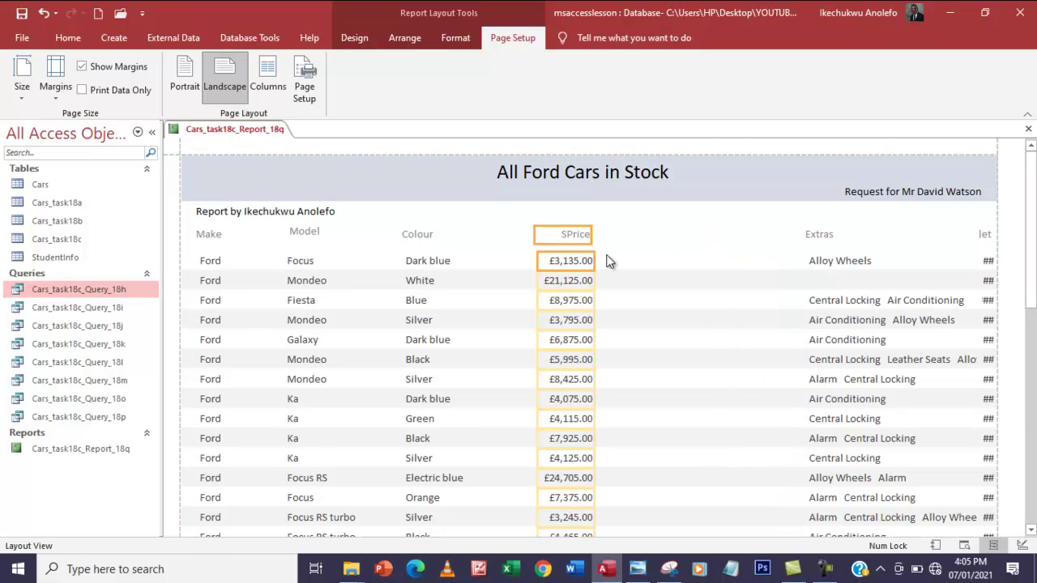
# Move the Extras heading and field column left beside SPrice.
pyautogui.click(825, 236)
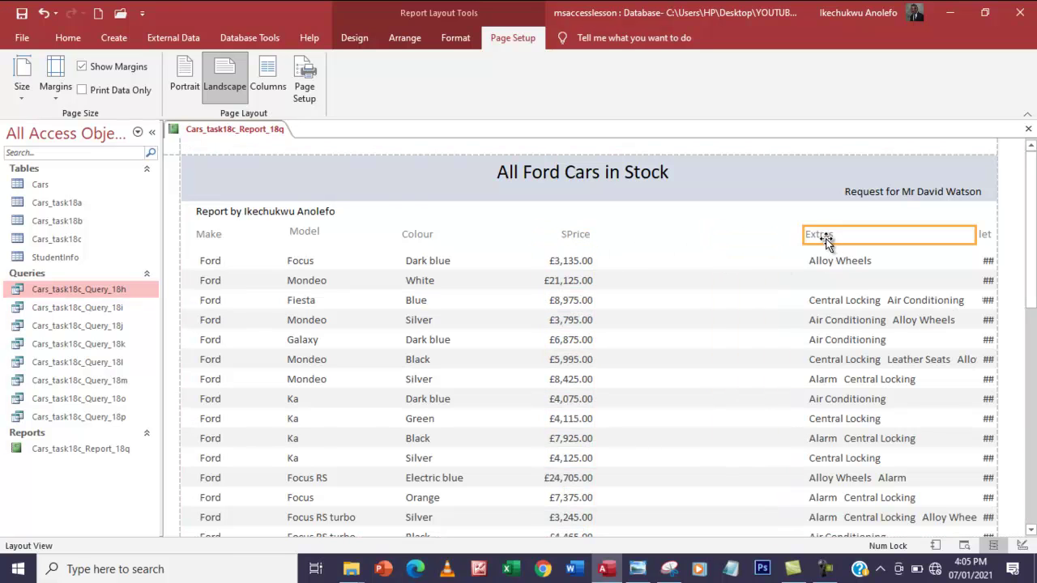
pyautogui.click(835, 260)
pyautogui.moveTo(830, 236); pyautogui.dragTo(674, 245)
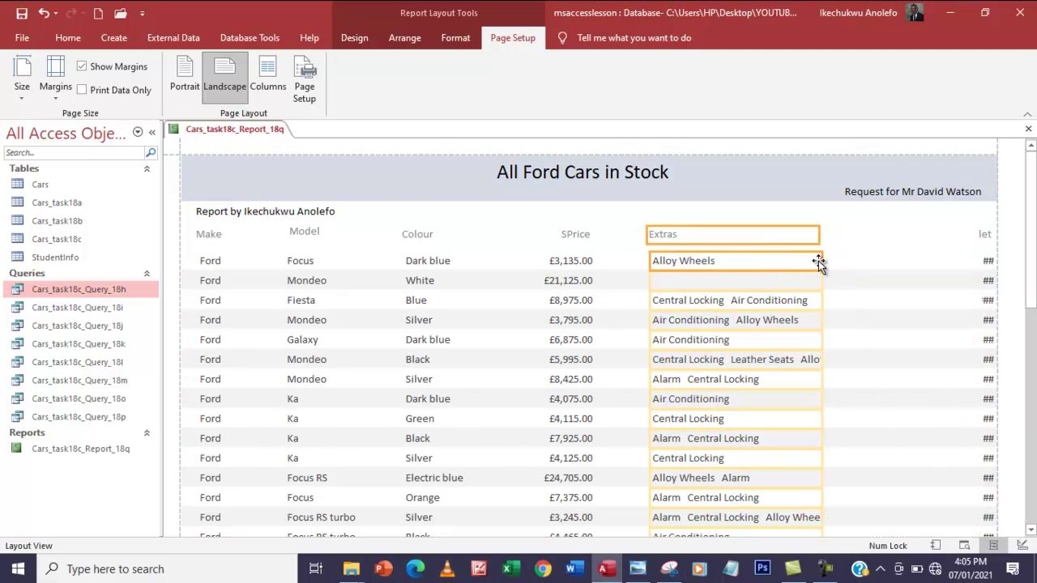
# Widen Extras so entries like 'Central Locking Leather Seats Alloy Wheels' show in full.
pyautogui.moveTo(821, 261); pyautogui.dragTo(839, 261)
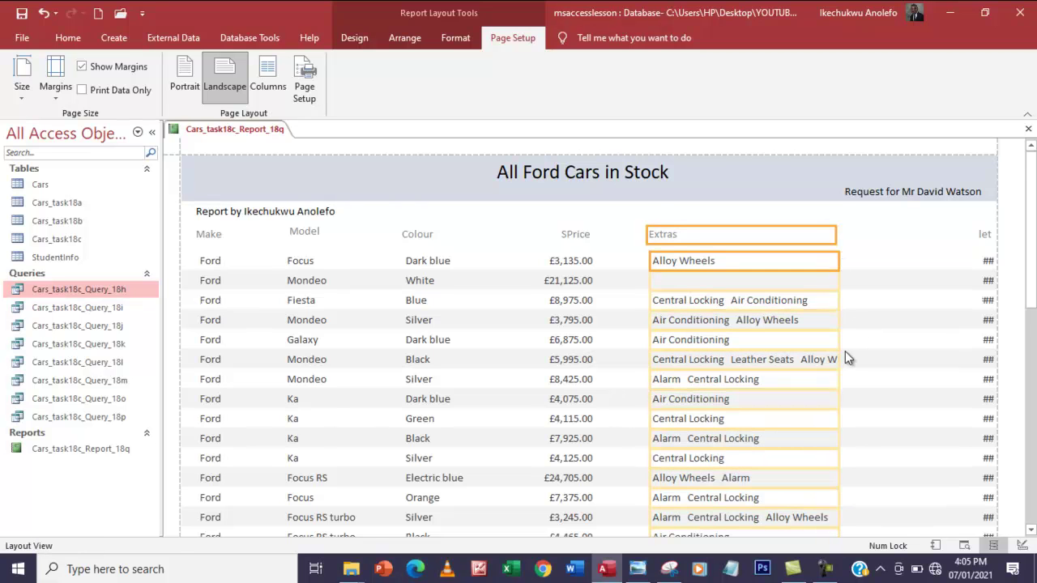
pyautogui.scroll(-2, 844, 354)
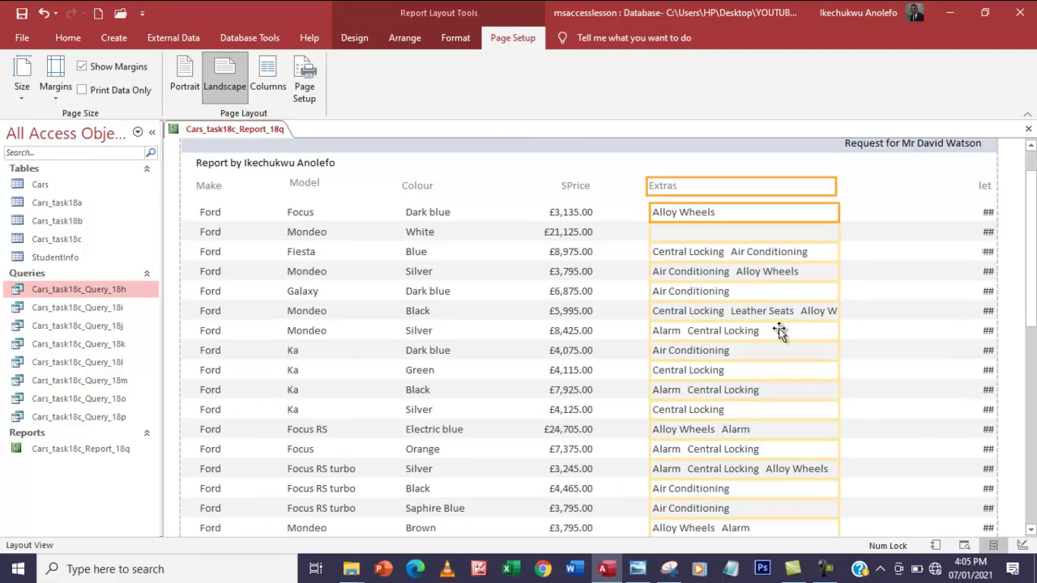
pyautogui.moveTo(838, 216); pyautogui.dragTo(875, 212)
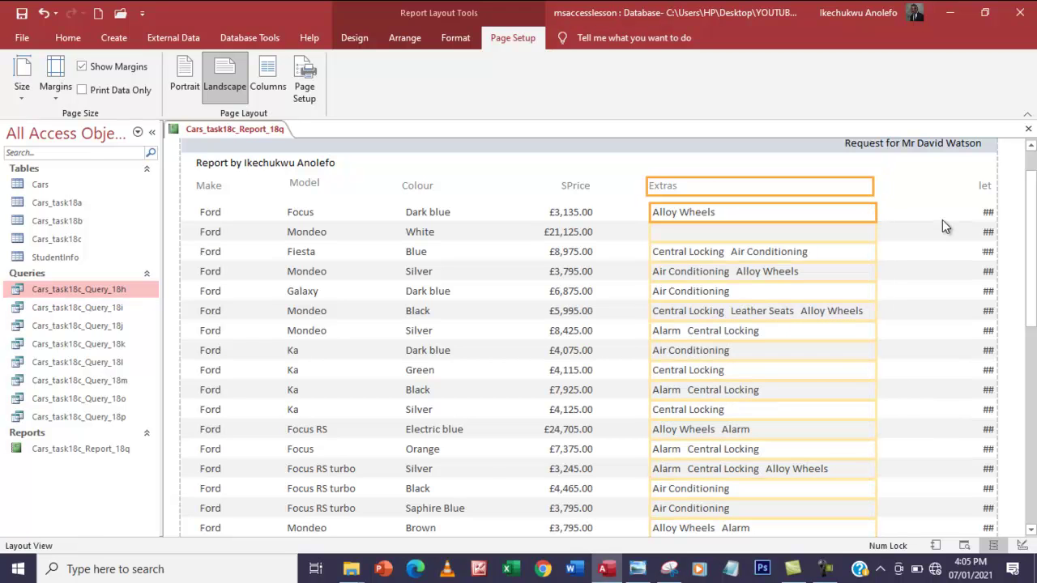
pyautogui.scroll(-3, 1025, 185)
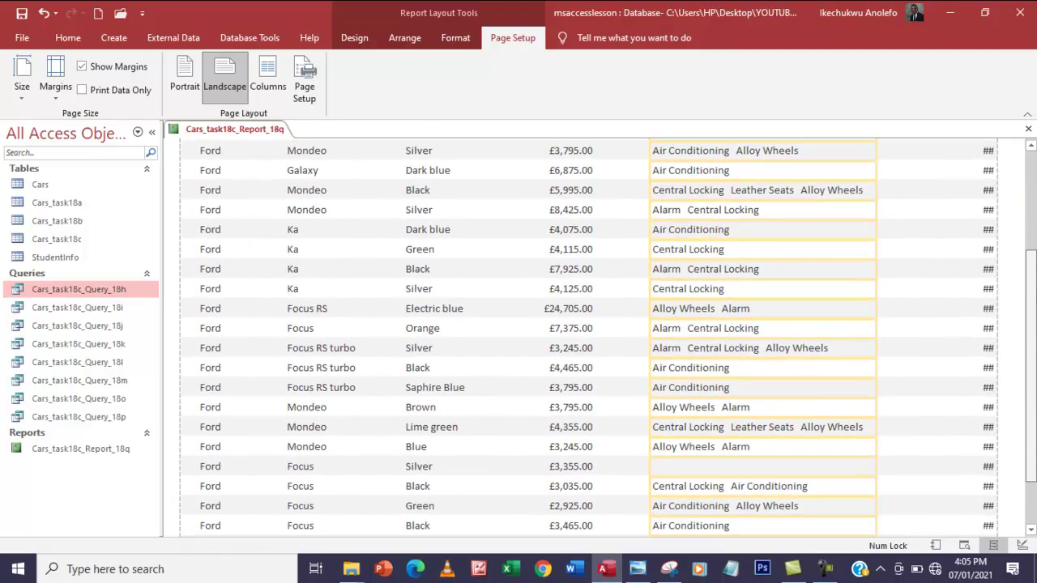
pyautogui.scroll(-1, 588, 332)
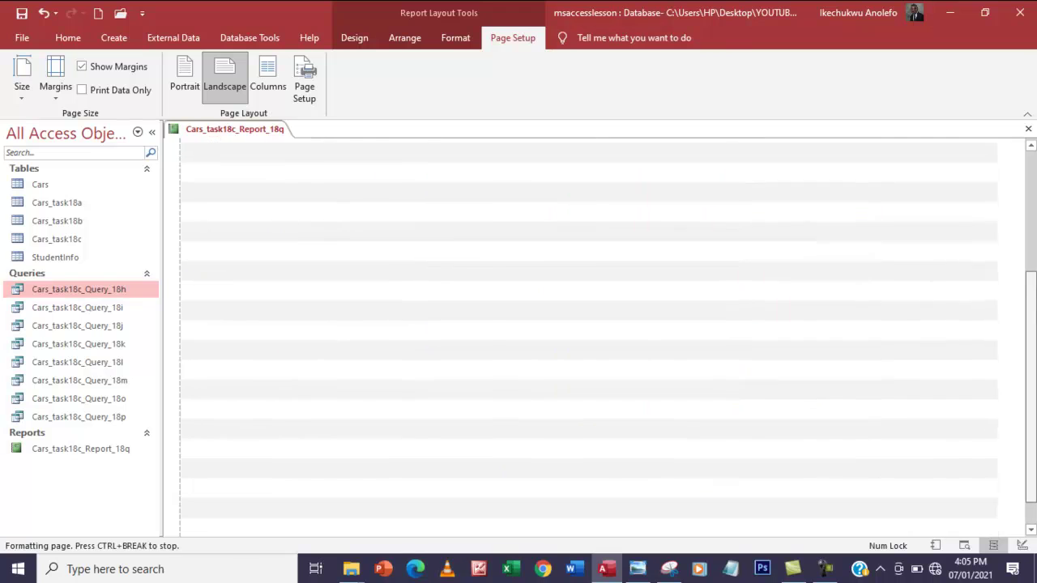
# Widen the Valet heading and values from the left edge, then trim its right edge.
pyautogui.click(977, 238)
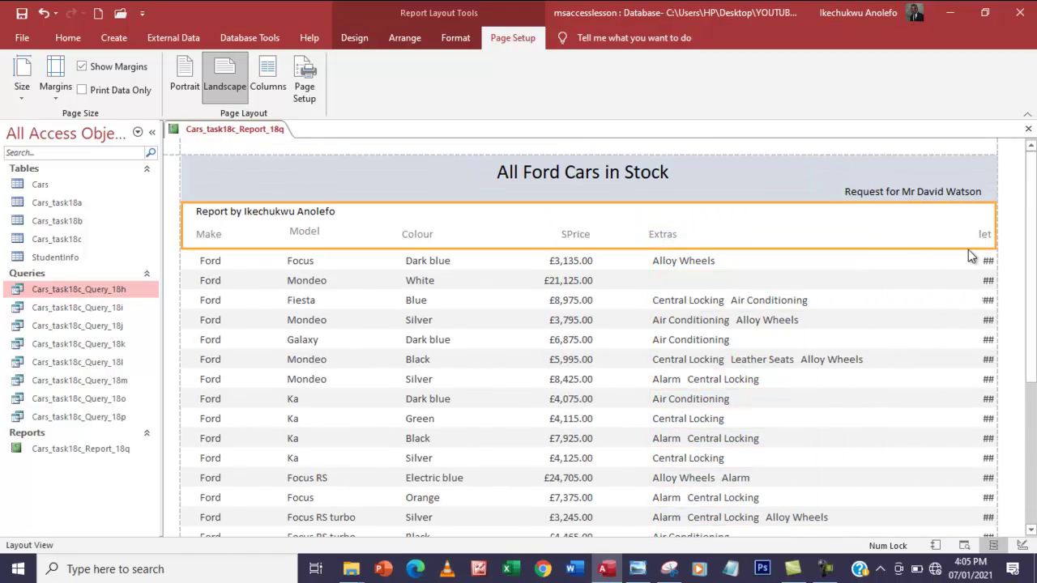
pyautogui.click(985, 261)
pyautogui.click(982, 235)
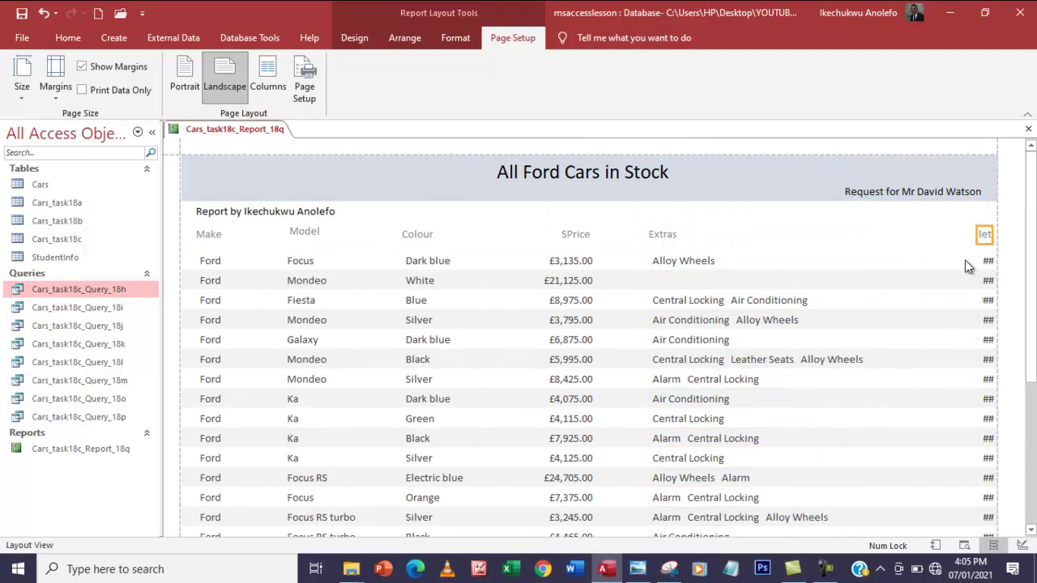
pyautogui.keyDown('shift'); pyautogui.click(987, 260); pyautogui.keyUp('shift')
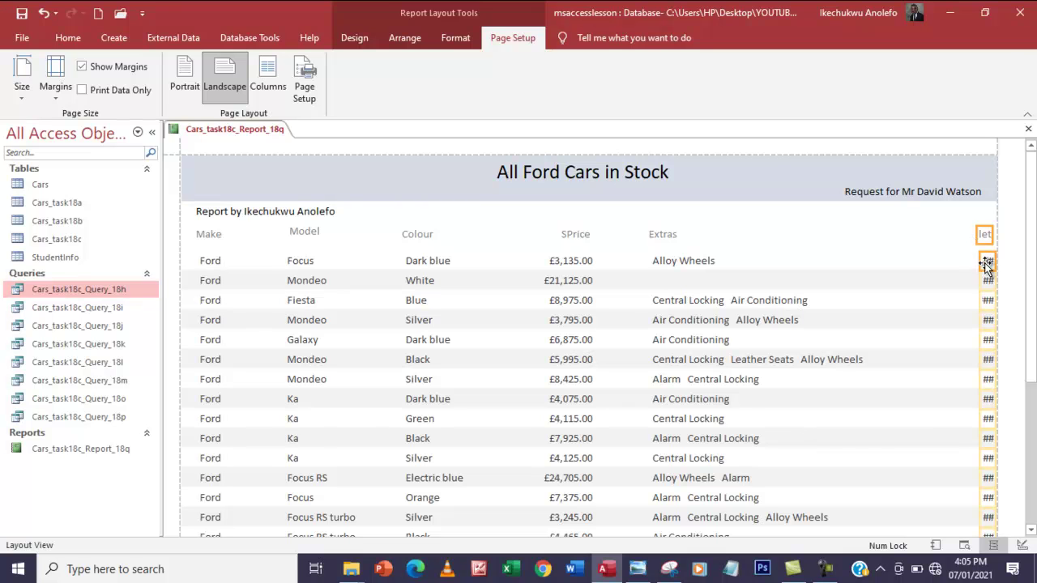
pyautogui.moveTo(977, 235); pyautogui.dragTo(919, 241)
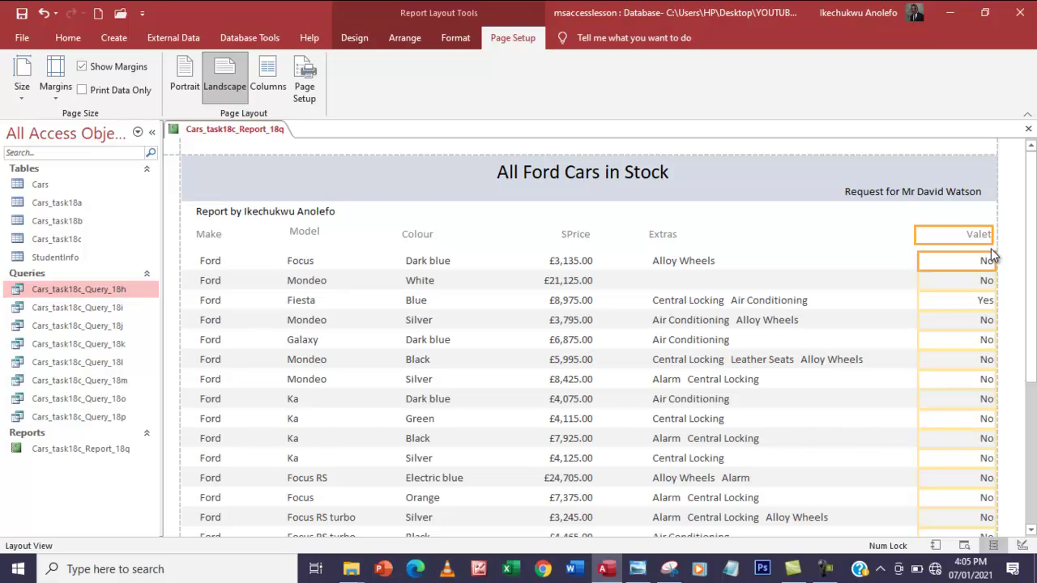
pyautogui.moveTo(992, 238); pyautogui.dragTo(980, 240)
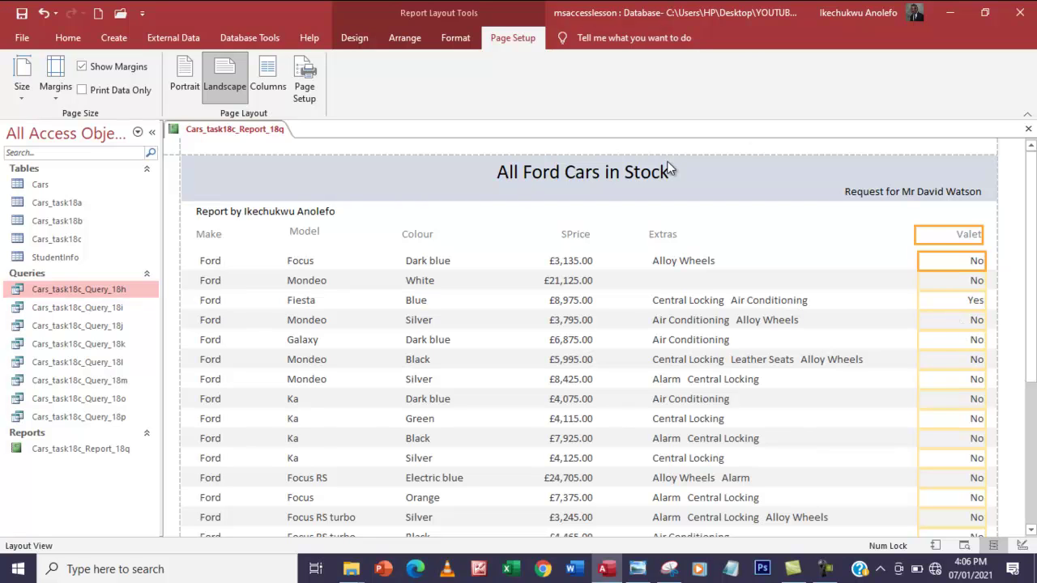
# Set Text Align to Center for the Valet heading and Yes/No values in the Property Sheet.
pyautogui.click(450, 42)
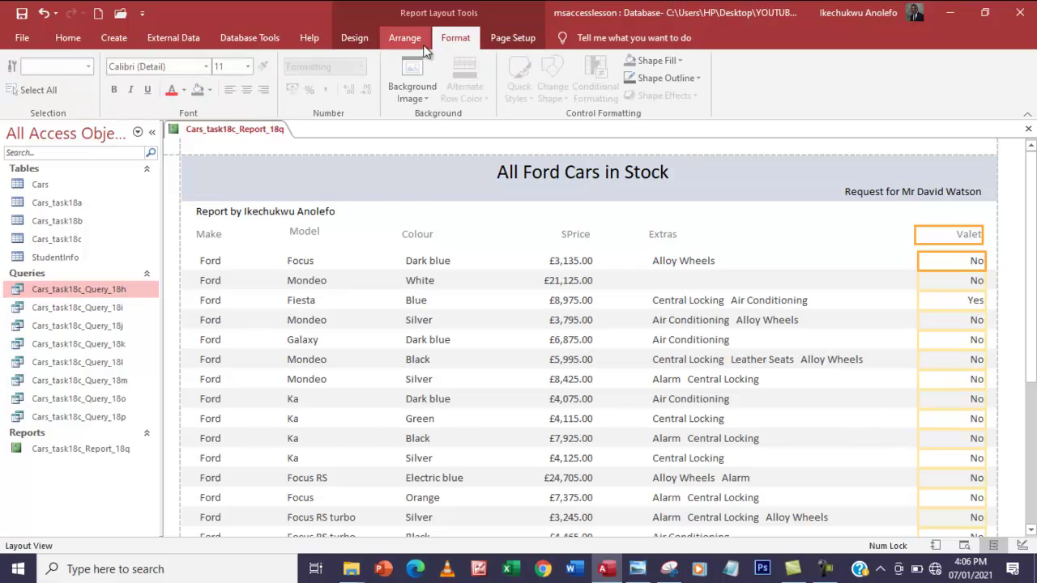
pyautogui.click(354, 39)
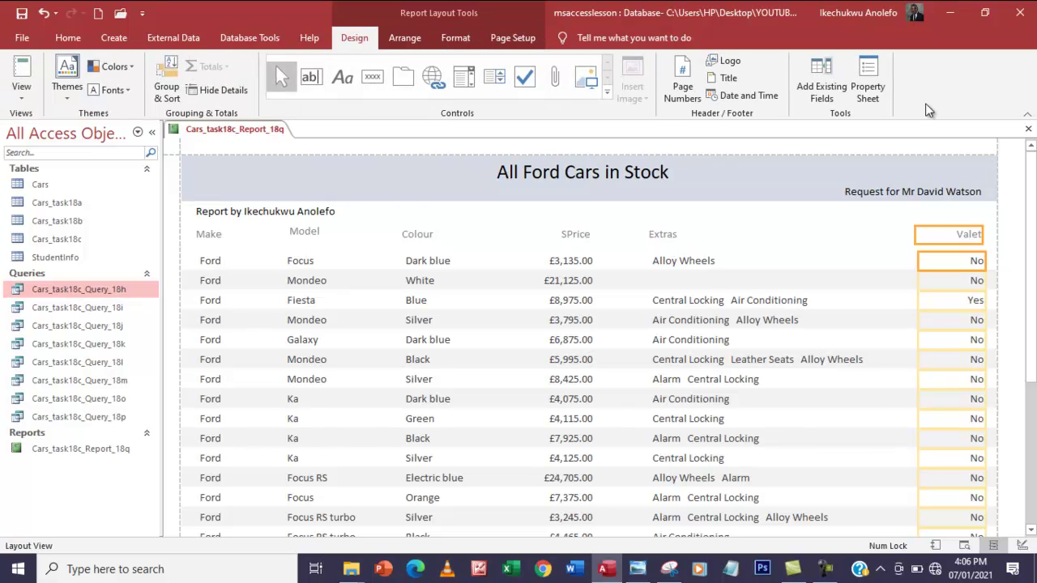
pyautogui.click(866, 96)
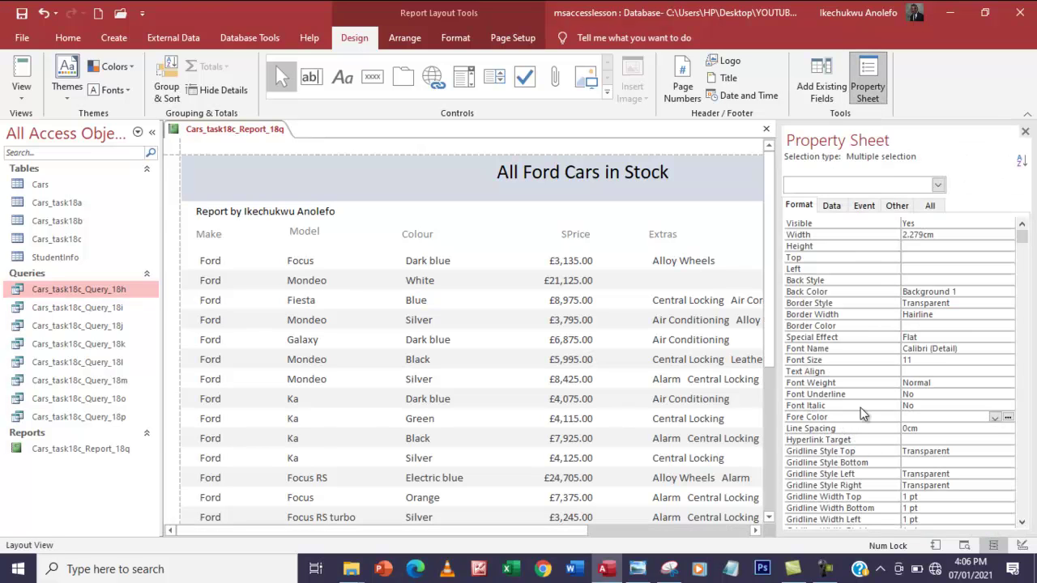
pyautogui.click(932, 371)
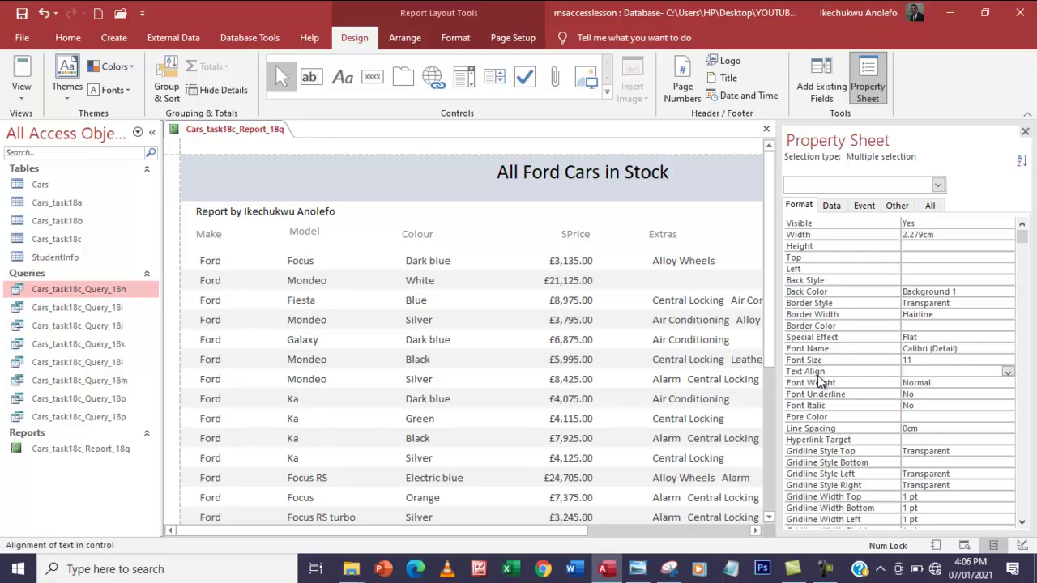
pyautogui.click(1007, 372)
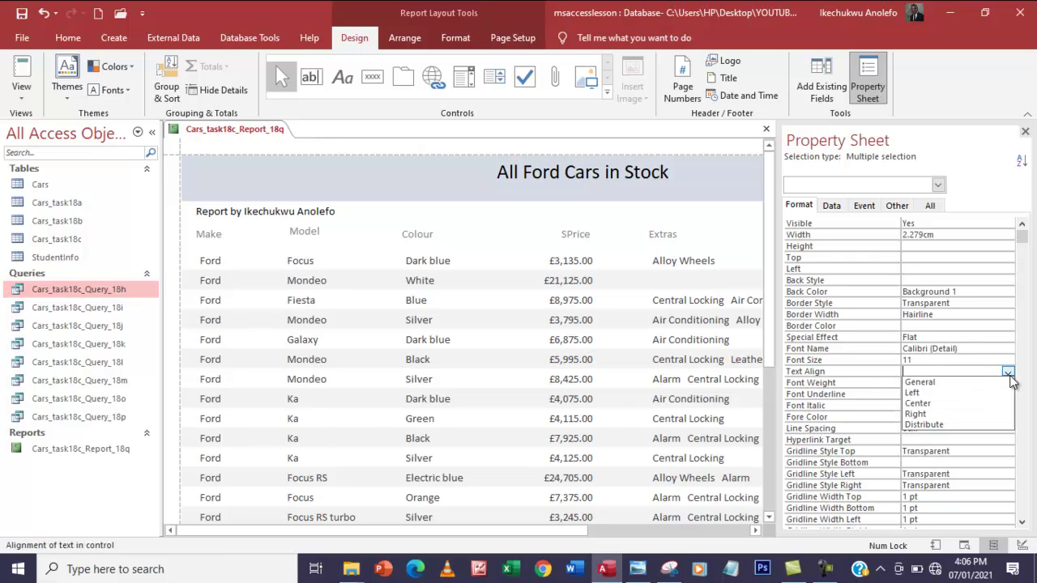
pyautogui.click(927, 402)
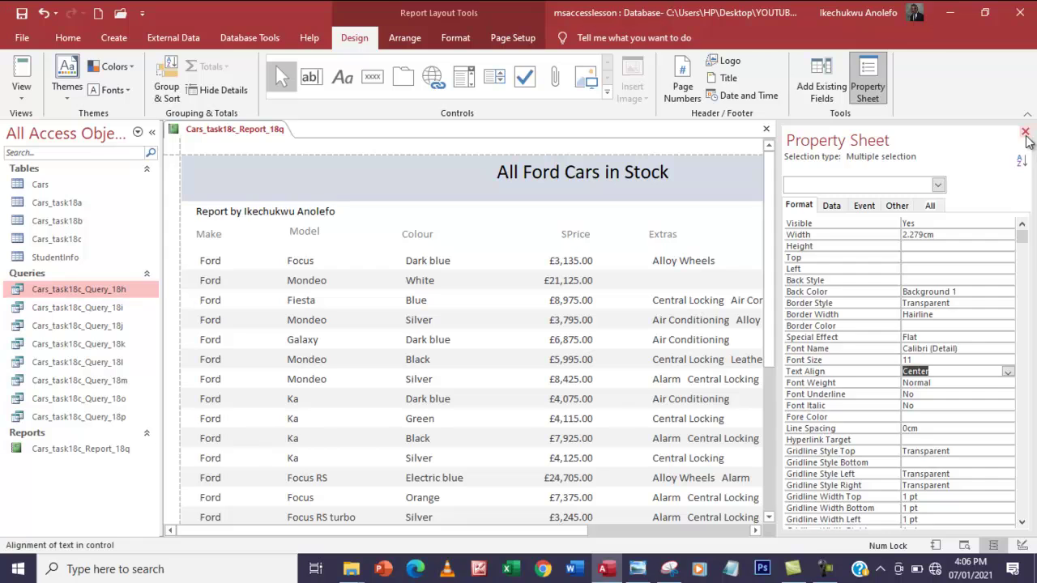
pyautogui.click(1025, 132)
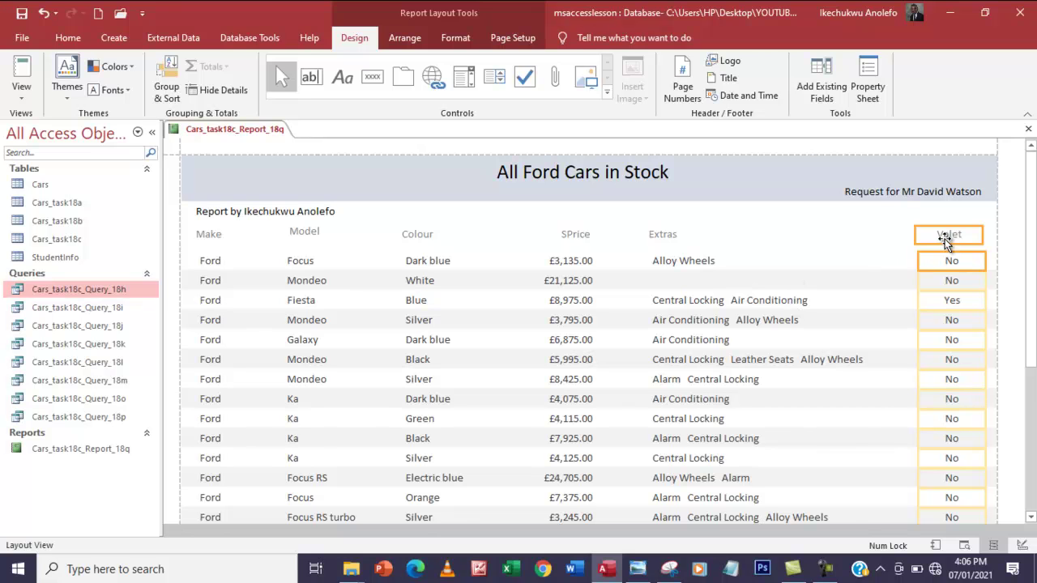
# Shift the Valet column slightly left and switch the report to Report View.
pyautogui.moveTo(943, 240); pyautogui.dragTo(923, 243)
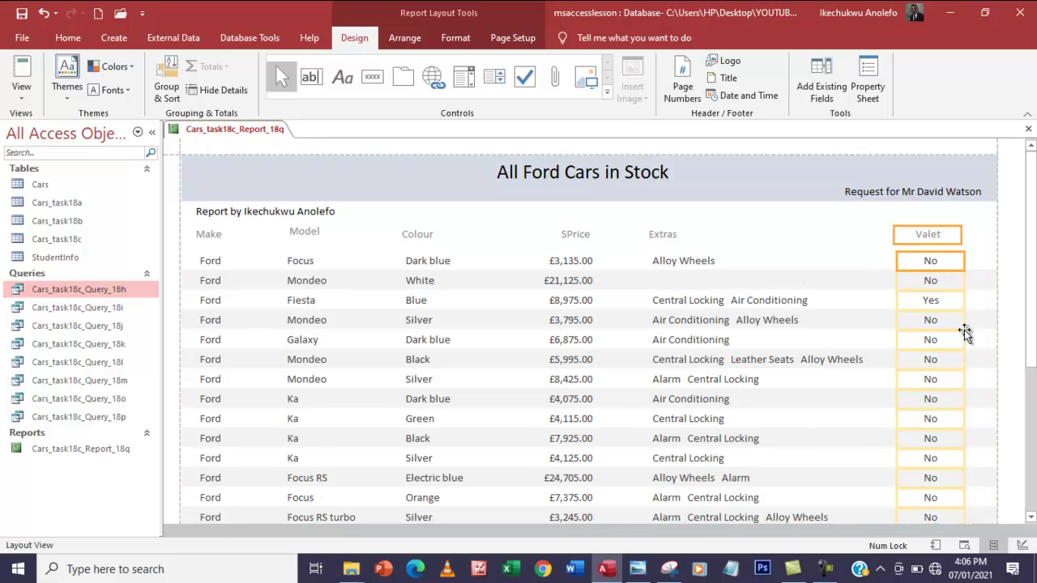
pyautogui.click(806, 235)
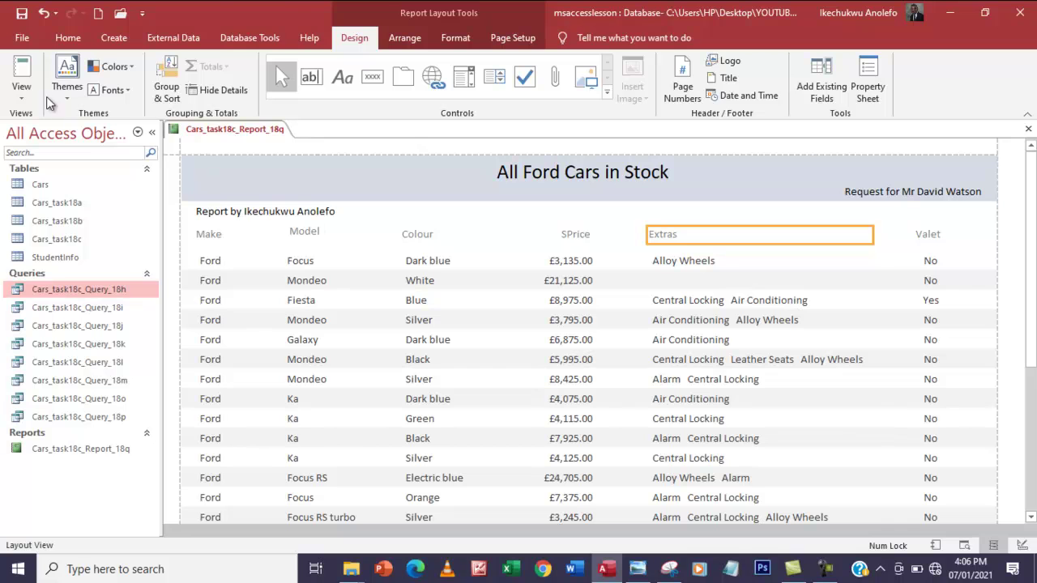
pyautogui.click(33, 73)
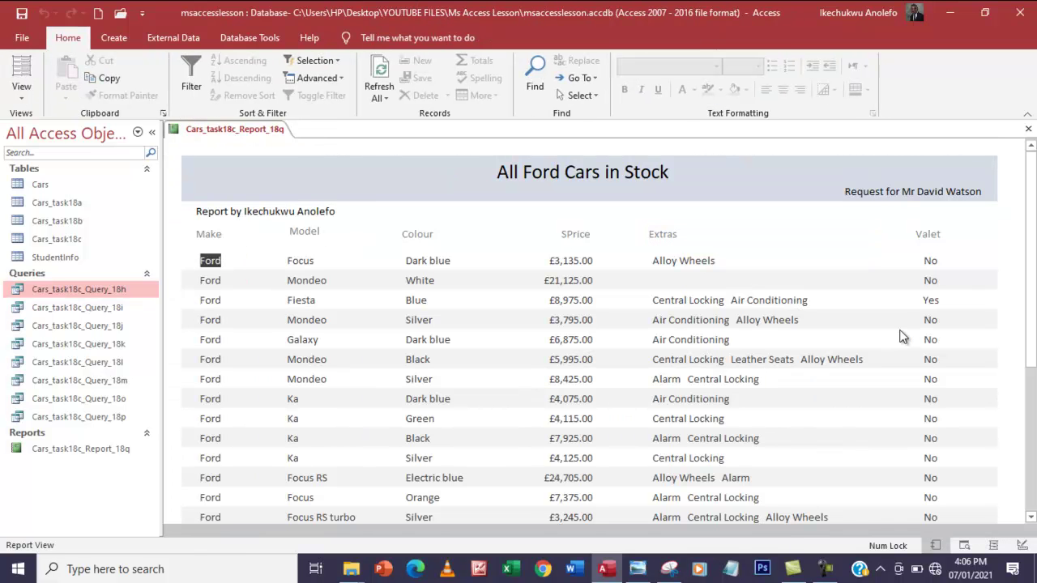
# Scroll through the finished Ford cars report, then bring up the Task 18q instructions.
pyautogui.scroll(-5, 1032, 197)
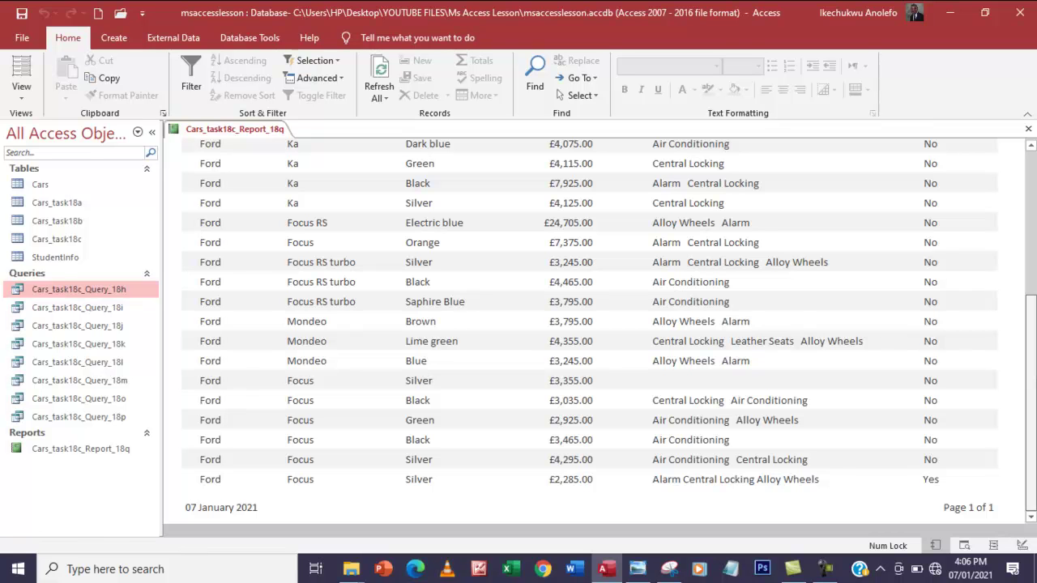
pyautogui.moveTo(1033, 346); pyautogui.dragTo(1029, 224)
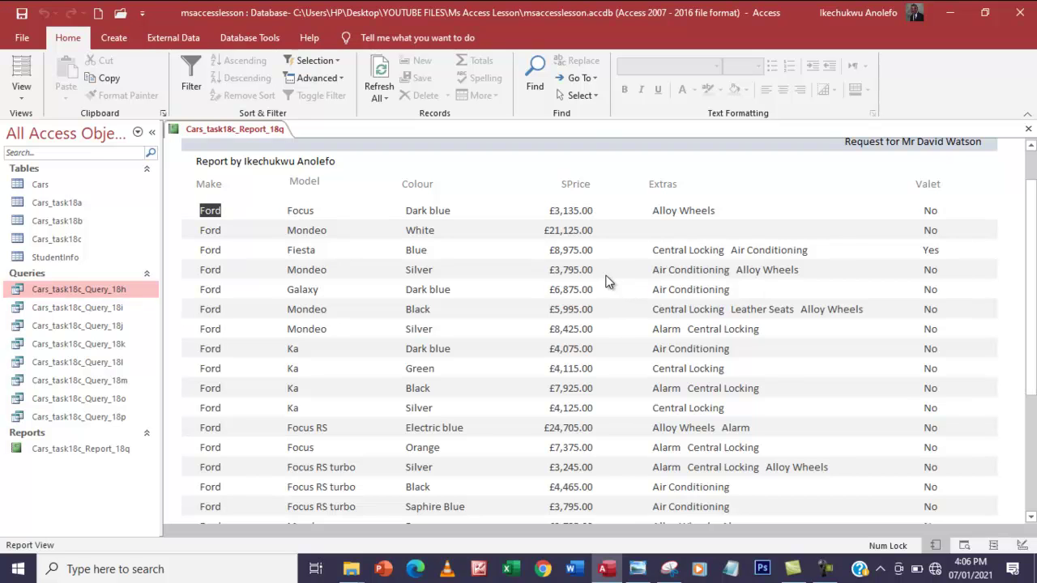
pyautogui.scroll(1, 612, 324)
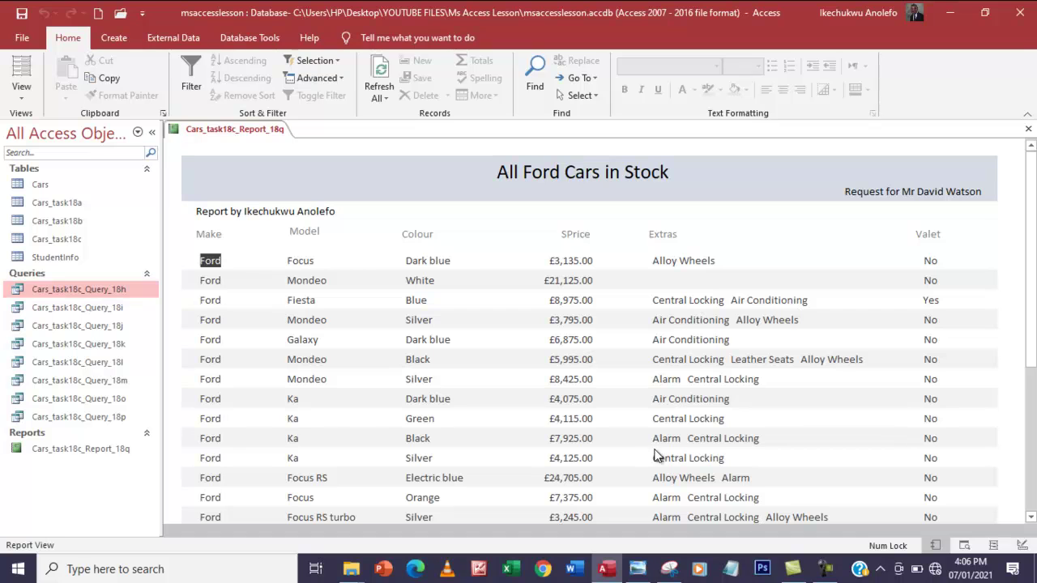
pyautogui.click(669, 569)
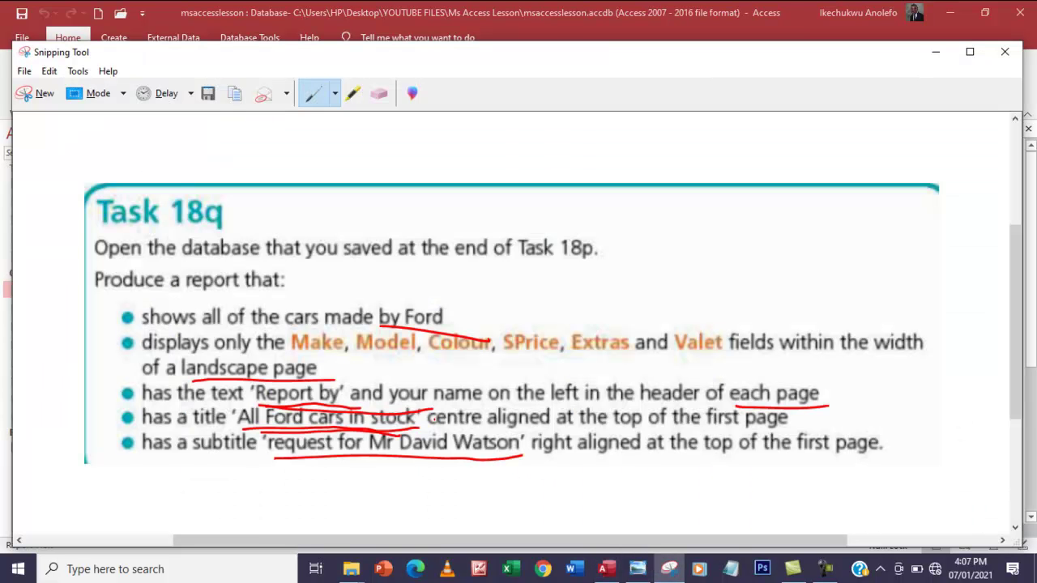
# Return to the Access report, scroll through it, and open the File backstage with Alt+F.
pyautogui.click(604, 569)
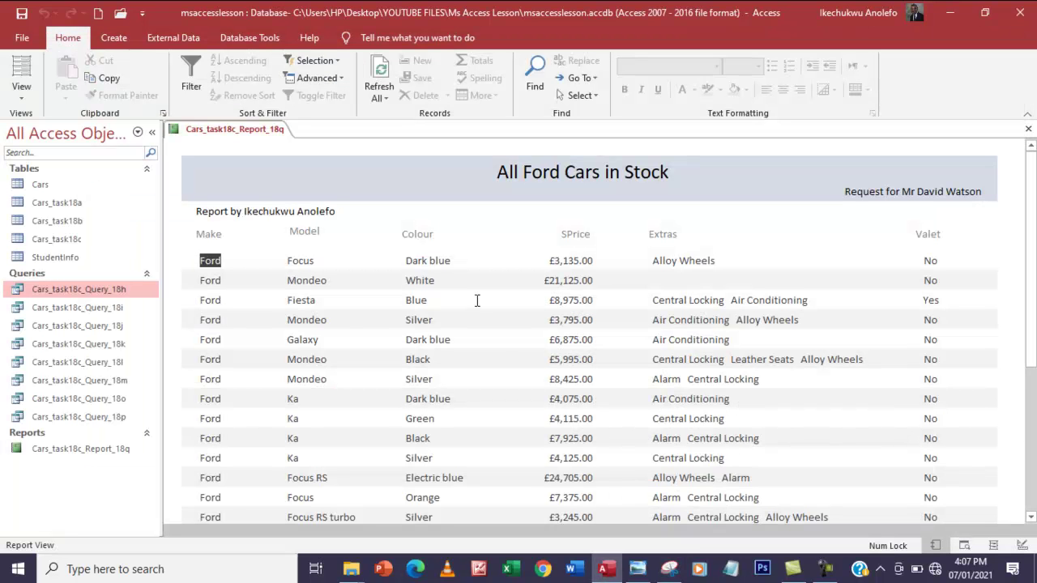
pyautogui.scroll(-1, 486, 298)
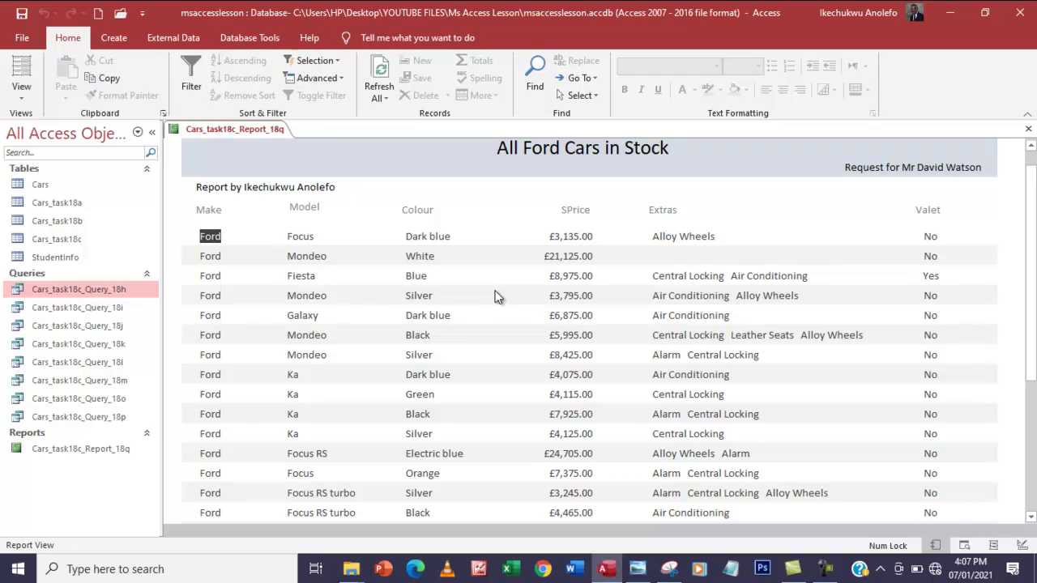
pyautogui.scroll(-5, 497, 298)
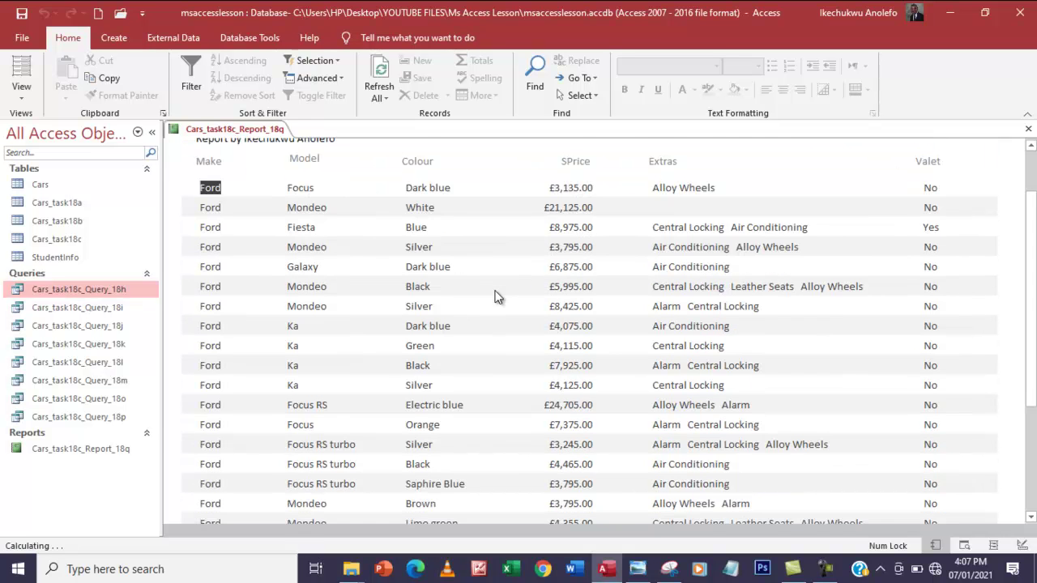
pyautogui.scroll(3, 496, 297)
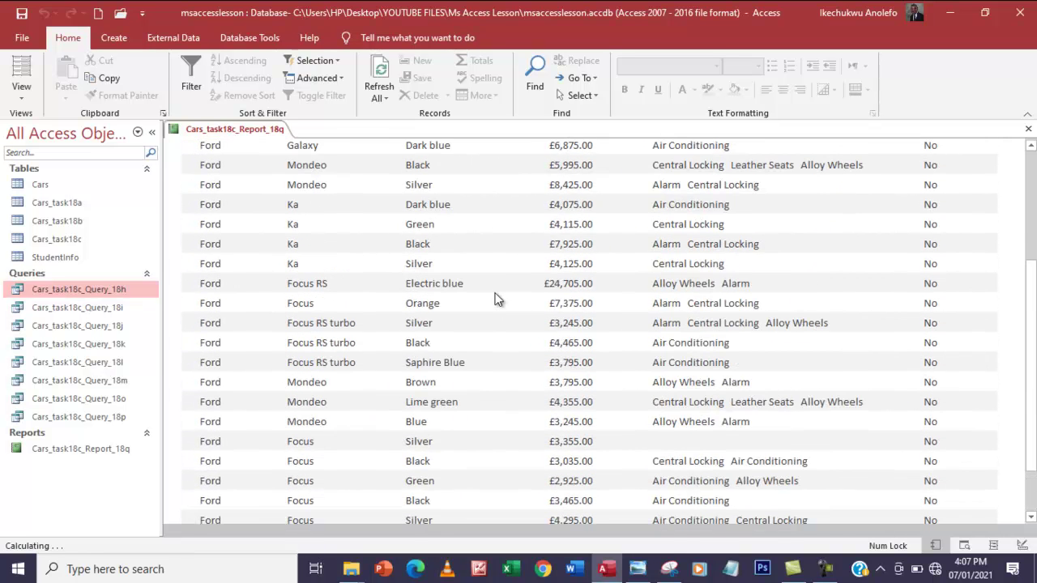
pyautogui.hotkey('alt', 'f')
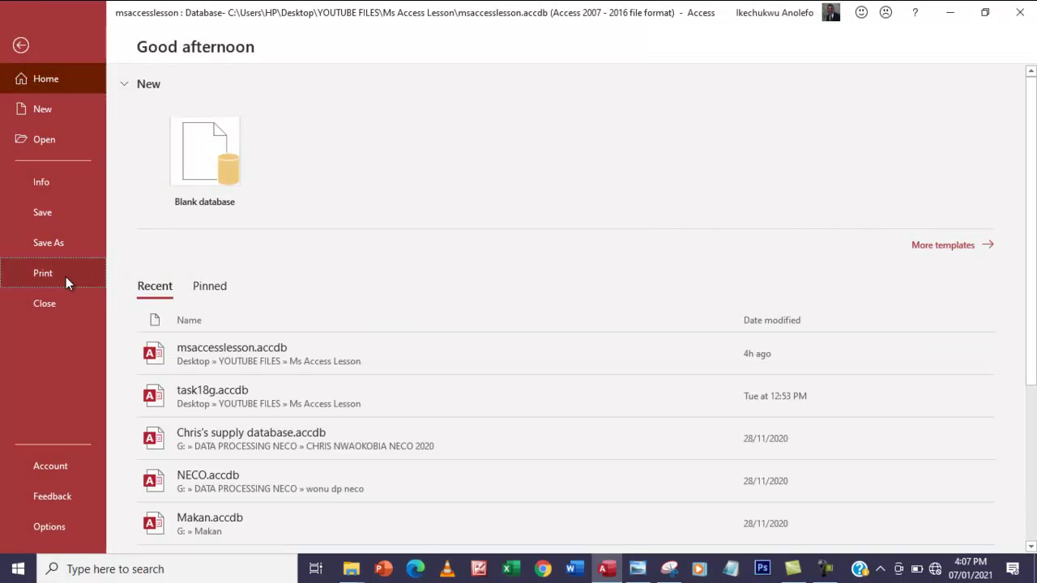
# Preview the report via Print > Print Preview and scroll through the landscape page.
pyautogui.click(65, 276)
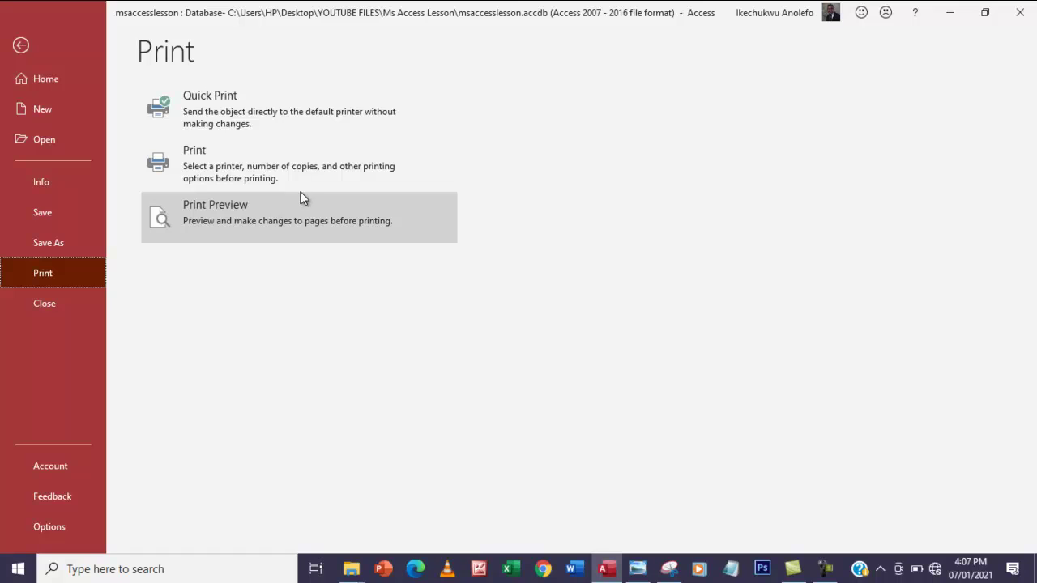
pyautogui.click(302, 200)
pyautogui.scroll(-2, 730, 348)
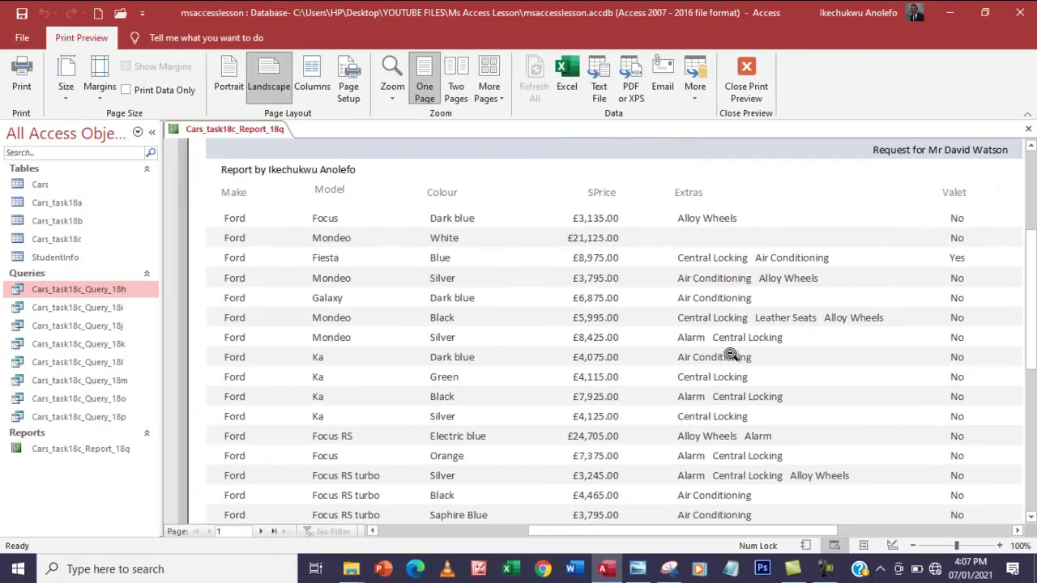
pyautogui.scroll(-4, 731, 354)
pyautogui.scroll(2, 731, 354)
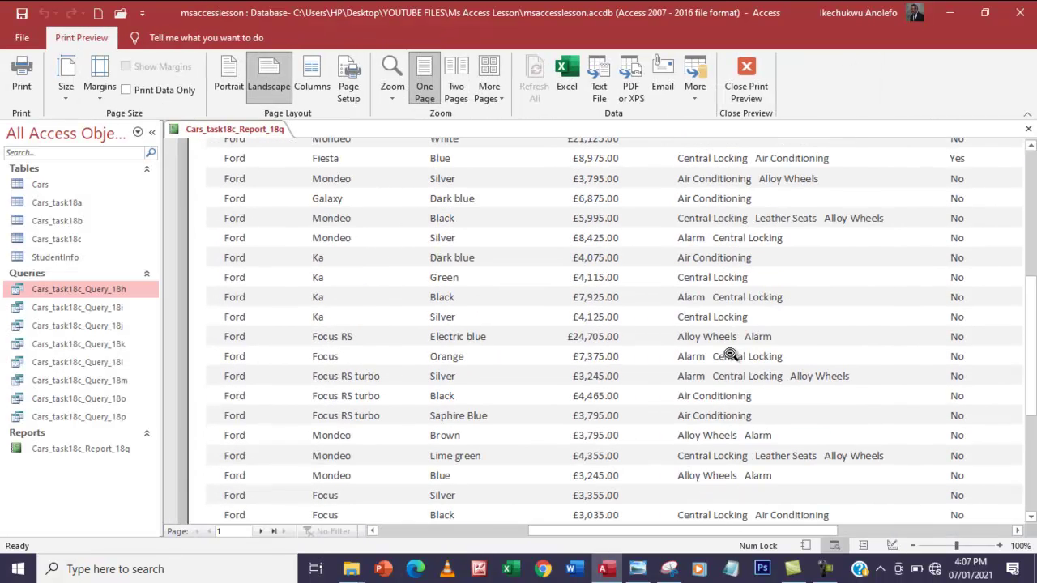
pyautogui.scroll(3, 731, 354)
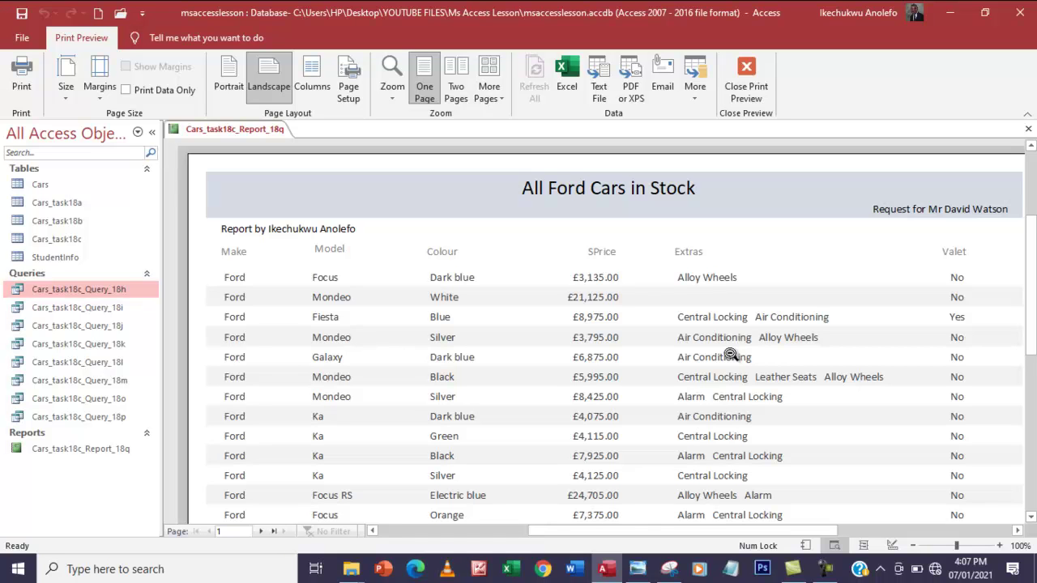